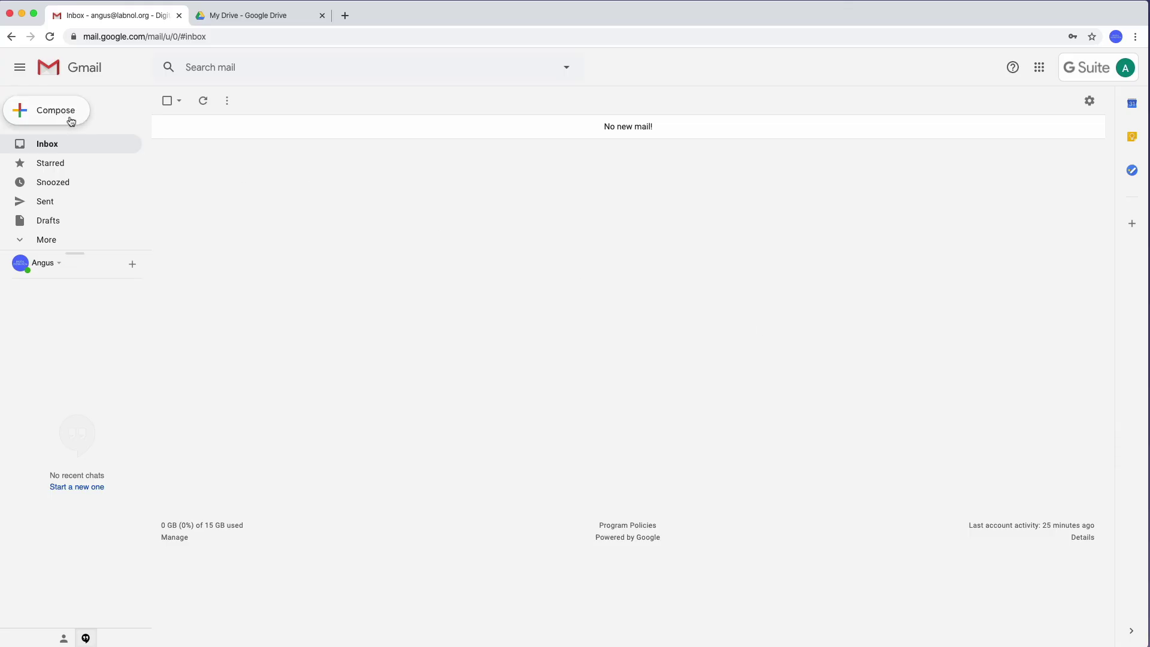
# - Compose a new email with the Mercury cab app pitch body, ending with thanks and the sender's name
pyautogui.click(63, 112)
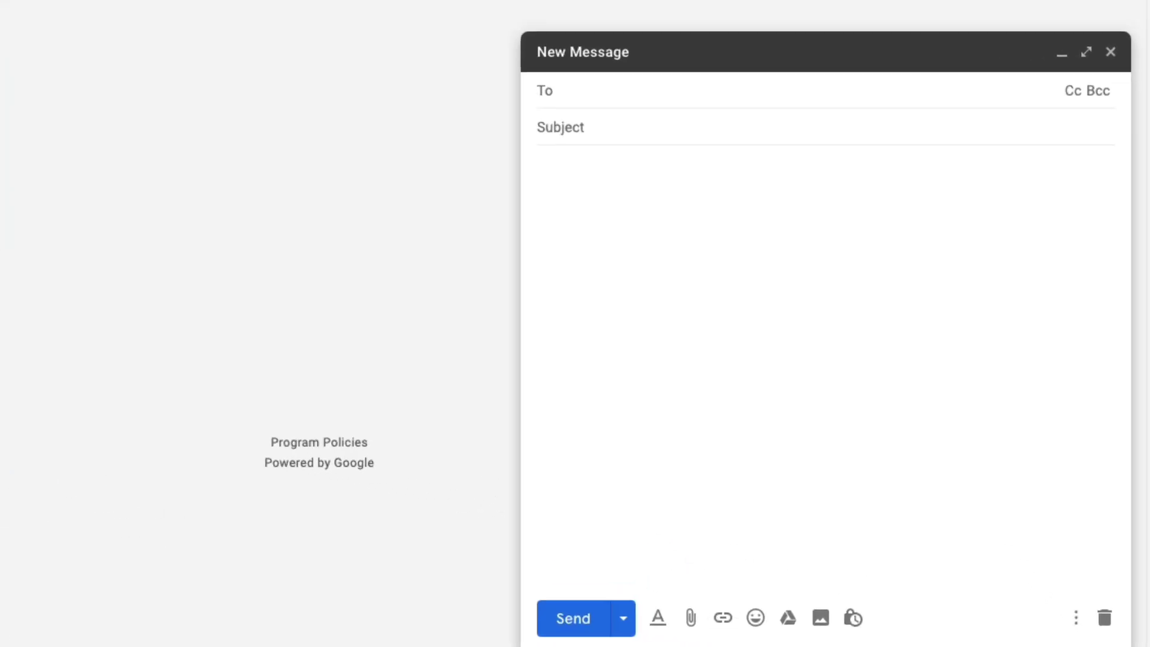
pyautogui.click(611, 243)
pyautogui.write('Hello,')
pyautogui.press('Return')
pyautogui.press('Return')
pyautogui.write('We are building Mercury, a')
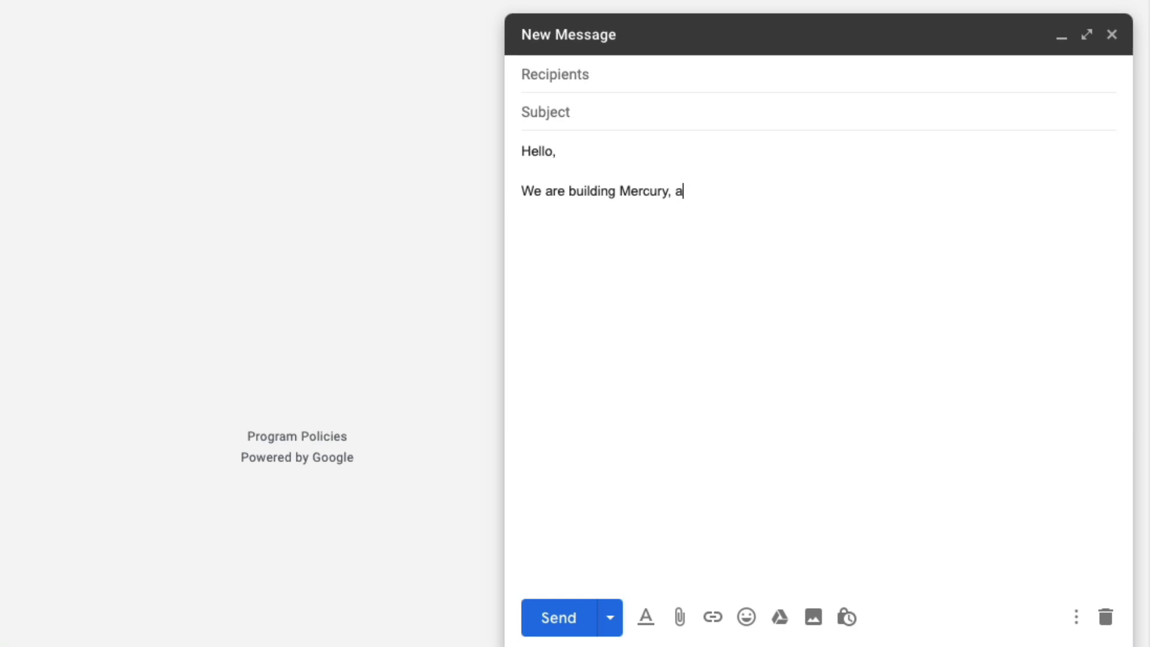
pyautogui.write('n app that helps you check the availability of cabs')
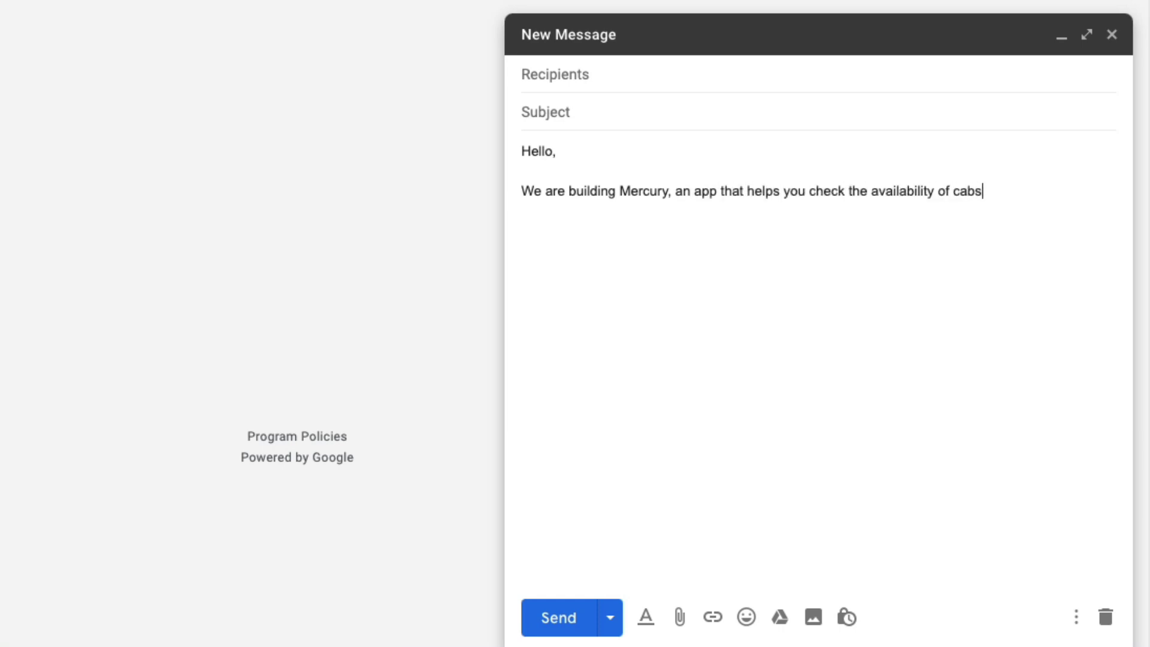
pyautogui.write(' on Uber, Lyft and Ola from one place.')
pyautogui.press('Return')
pyautogui.press('Return')
pyautogui.write('The app lets you co')
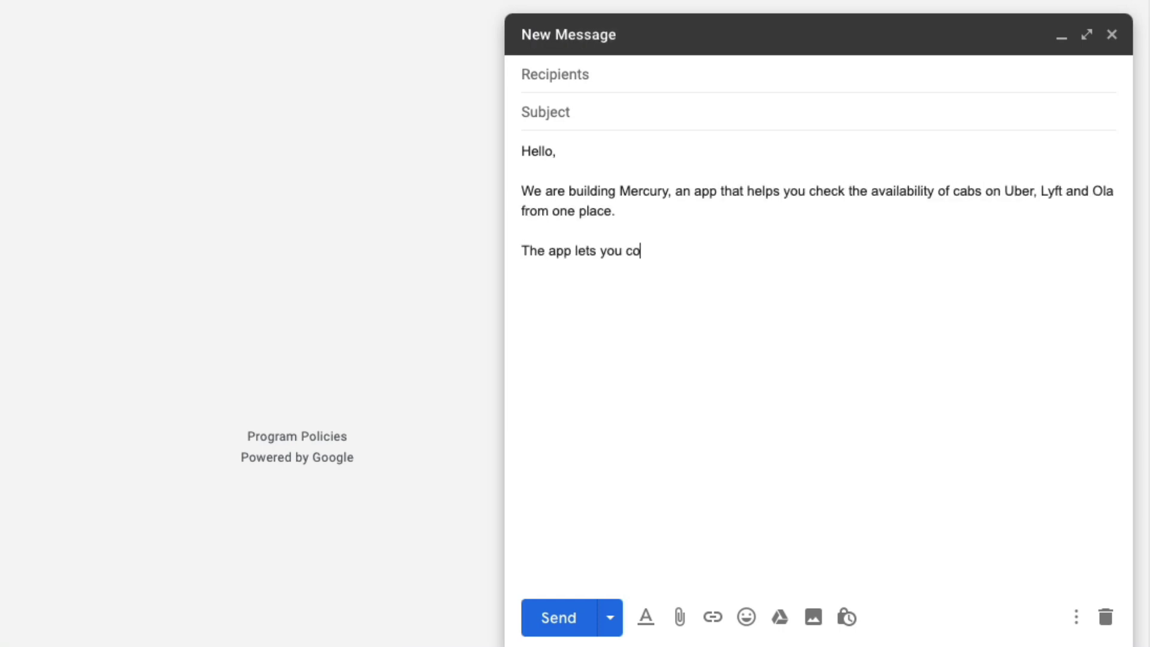
pyautogui.write('mpare fares across different cab booking services and you can even book cabs with a single tap.')
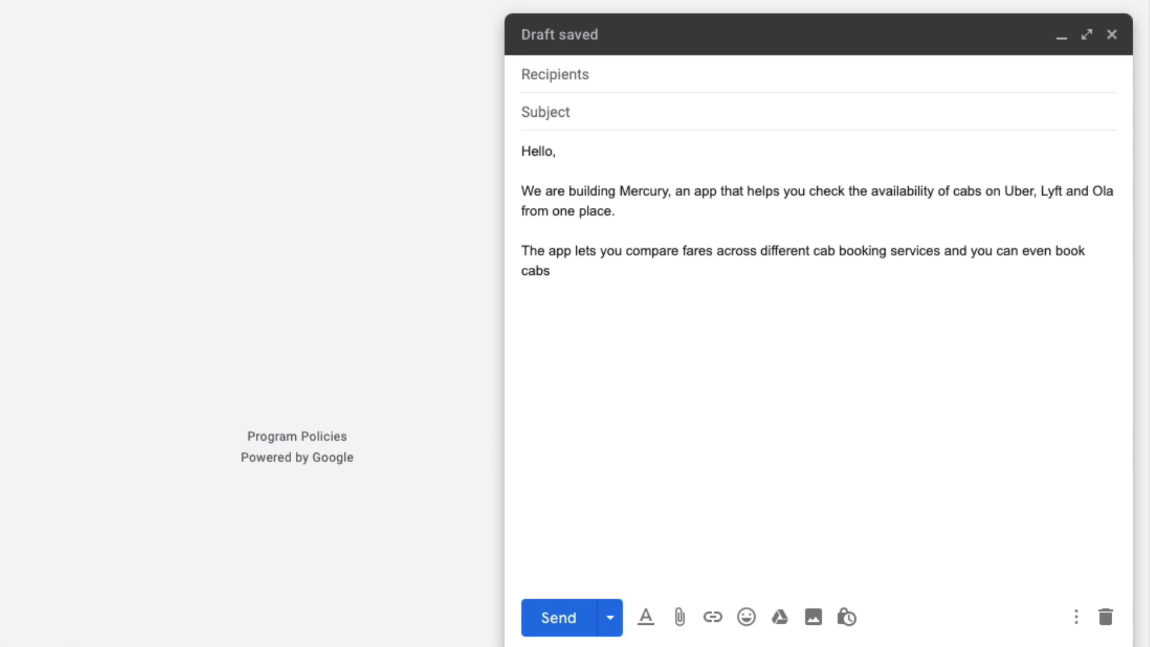
pyautogui.press('Return')
pyautogui.press('Return')
pyautogui.write('Please let me know if you are interested.')
pyautogui.press('Return')
pyautogui.press('Return')
pyautogui.write('Thanks.')
pyautogui.press('Return')
pyautogui.write('Angus.')
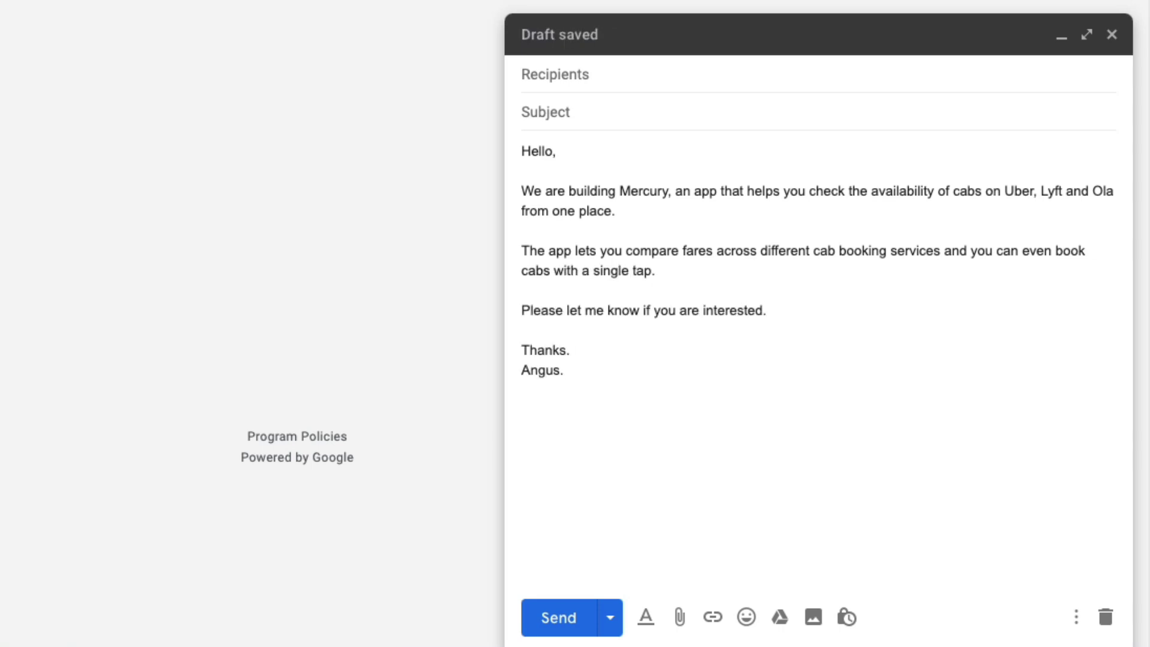
# - Set the subject to 'New App Makes Cab Booking Simple' and add the blogger and influencer addresses
pyautogui.click(545, 112)
pyautogui.write('New App Makes Cab Booking Simple')
pyautogui.hotkey('alt', 'Left')
pyautogui.hotkey('alt', 'Left')
pyautogui.write('Cab')
pyautogui.click(701, 75)
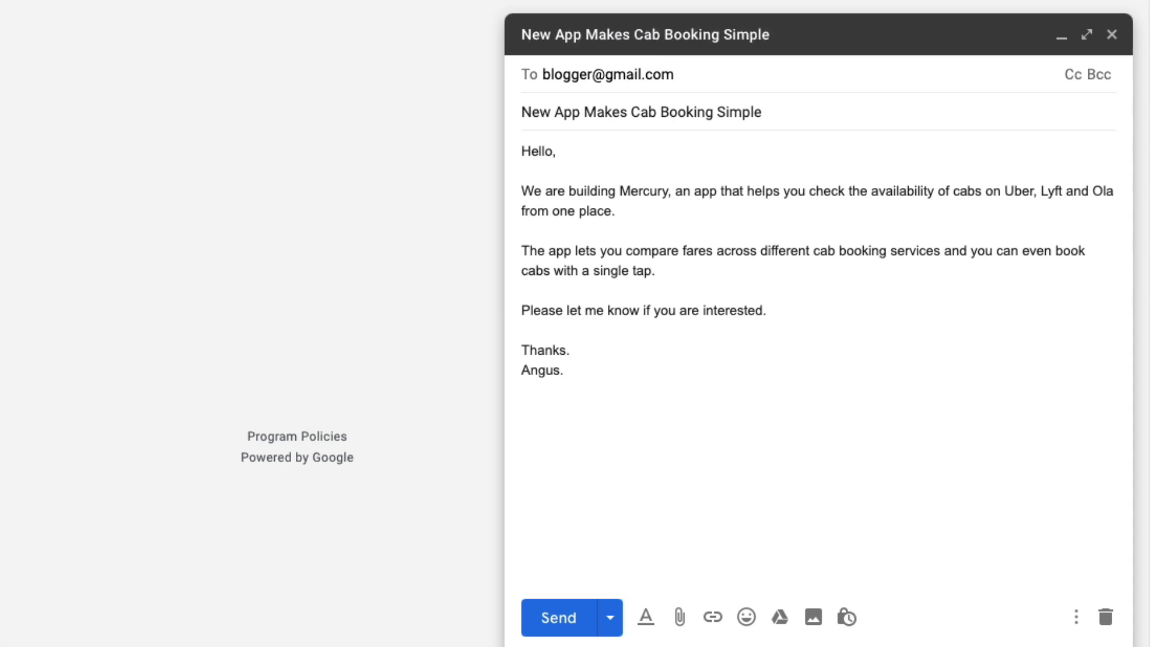
pyautogui.press('Return')
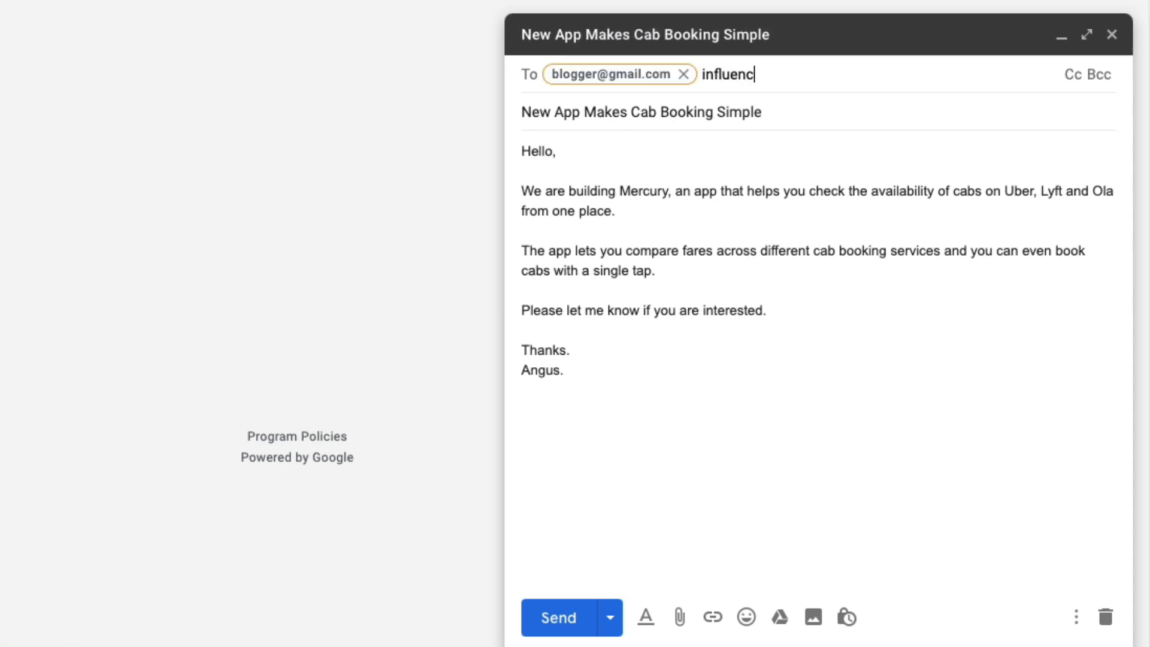
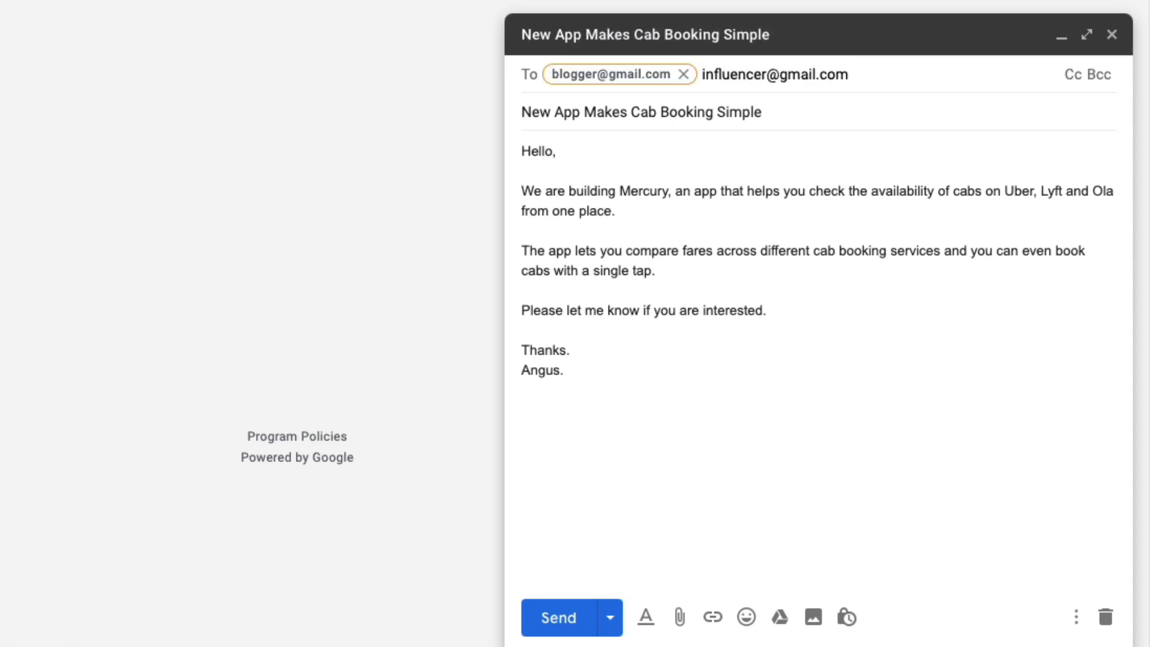
pyautogui.press('Return')
# - Add a Bcc line and move both recipient addresses from To into Bcc
pyautogui.click(1100, 75)
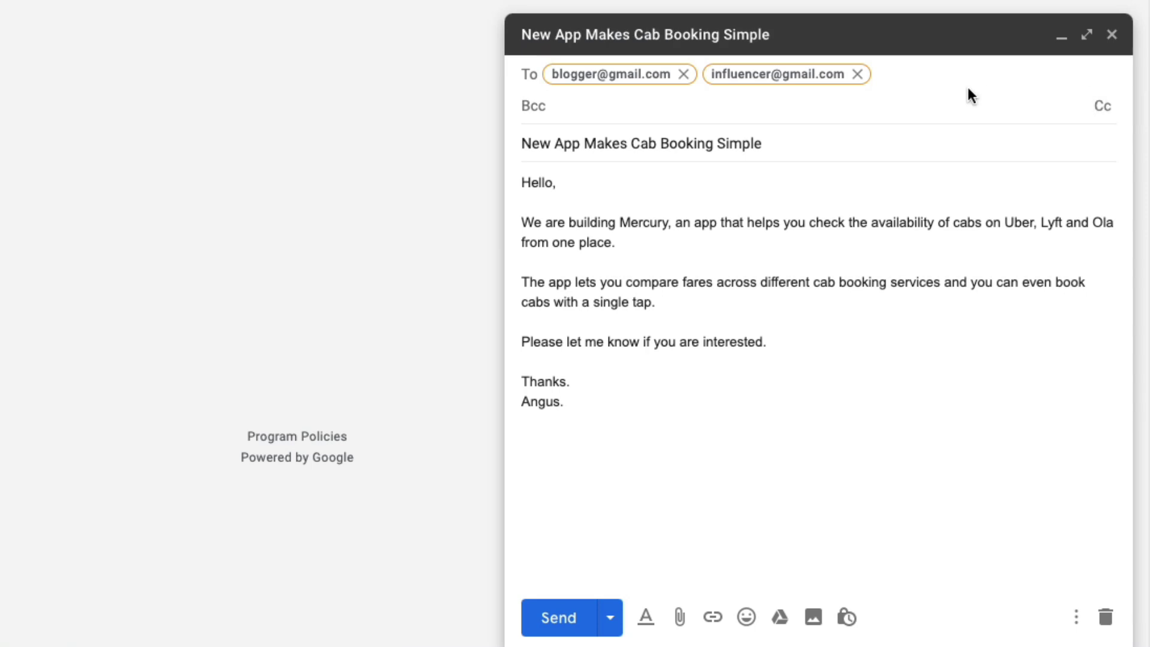
pyautogui.moveTo(837, 75); pyautogui.dragTo(797, 111)
pyautogui.moveTo(654, 72); pyautogui.dragTo(796, 114)
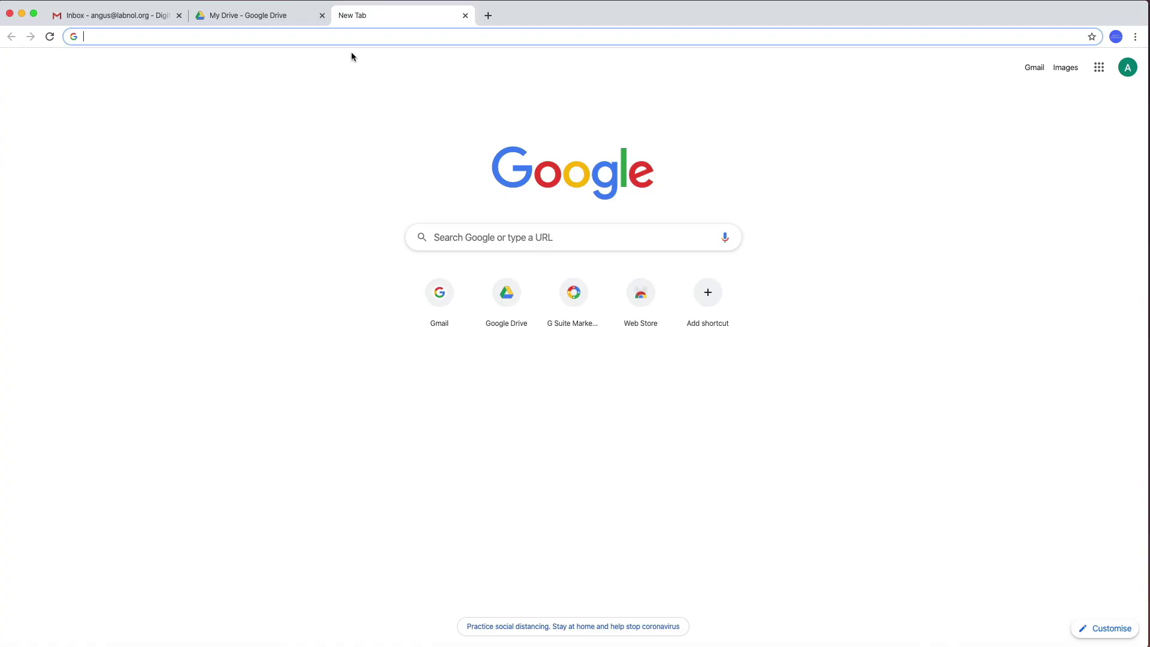
# - Open the Mail Merge with Attachments listing in G Suite Marketplace from the address-bar suggestion
pyautogui.write('gs')
pyautogui.press('Down')
pyautogui.press('Down')
pyautogui.press('Down')
pyautogui.press('Down')
pyautogui.press('Down')
pyautogui.press('Down')
pyautogui.press('Down')
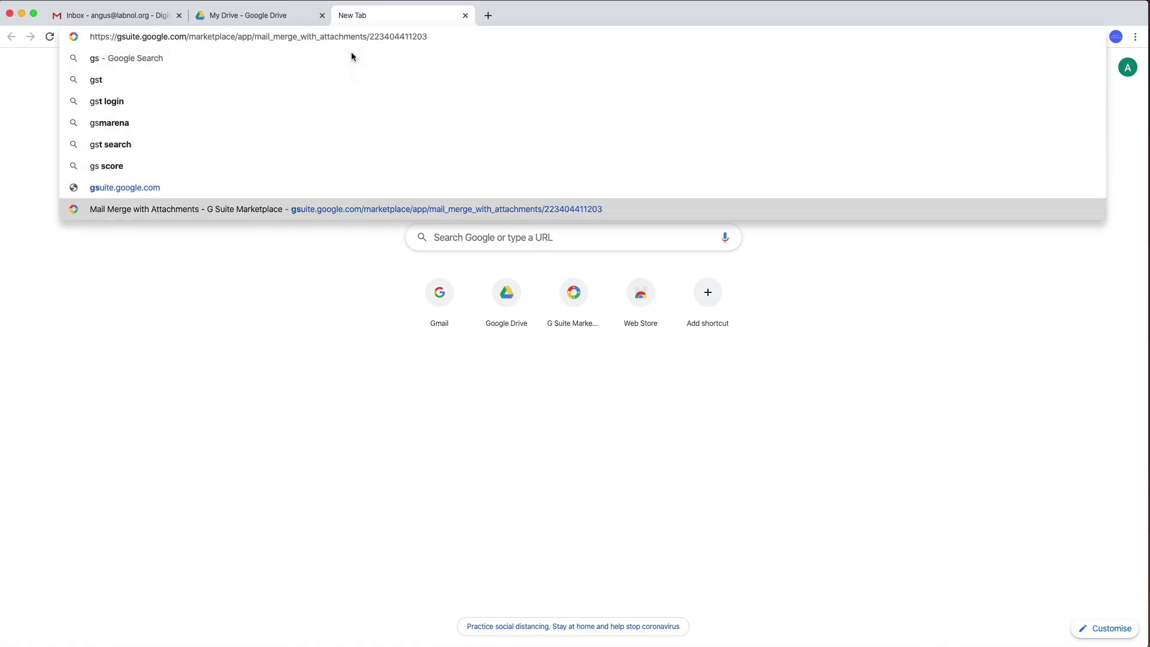
pyautogui.press('Return')
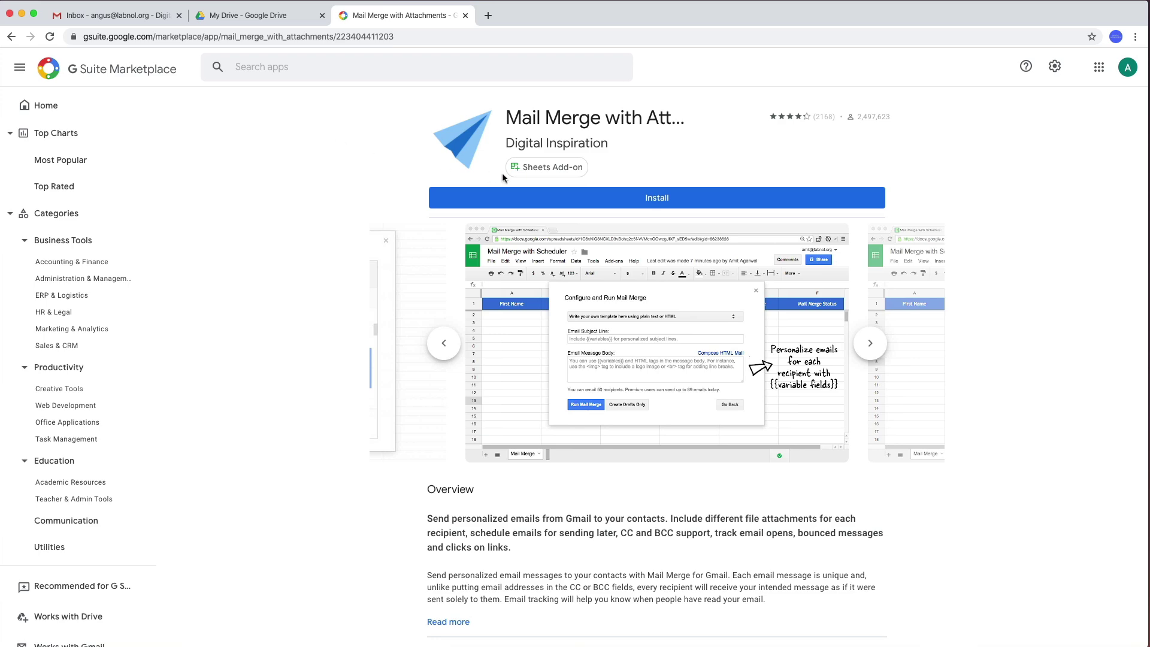
# - Install the add-on and allow its requested permissions on the consent page
pyautogui.click(653, 199)
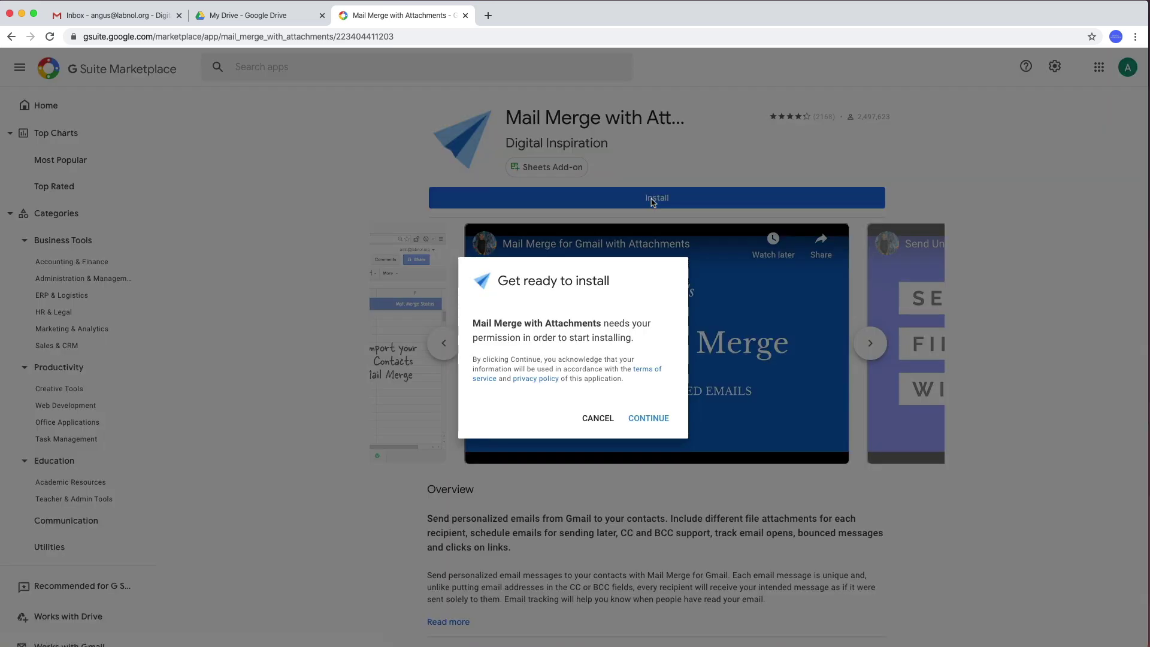
pyautogui.click(661, 422)
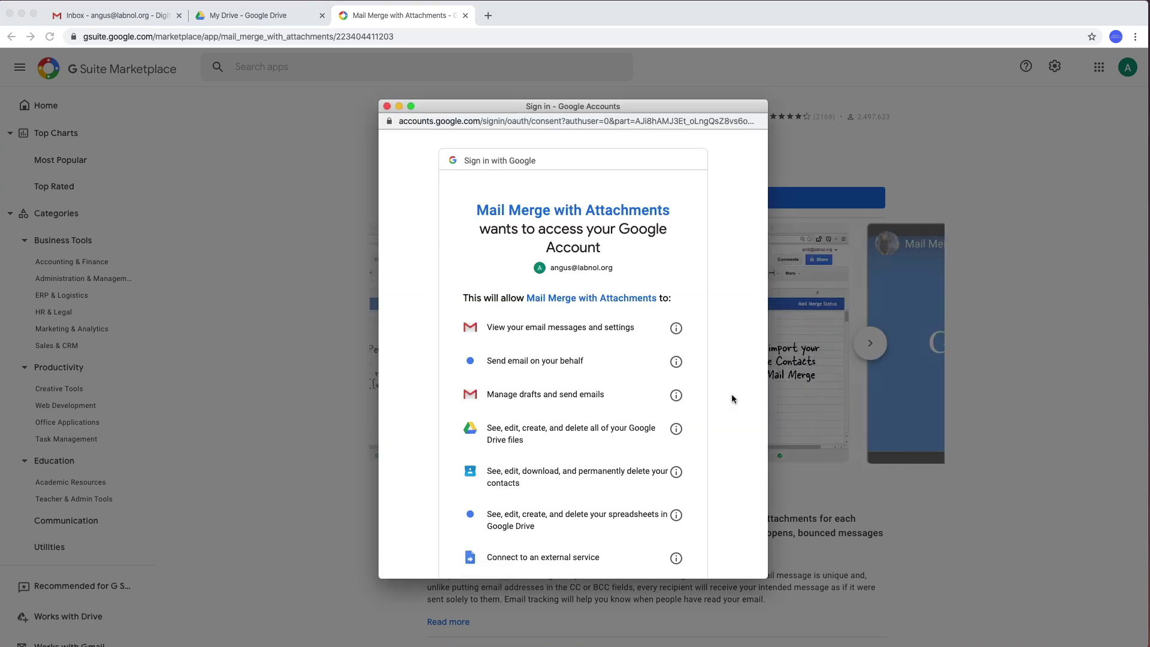
pyautogui.scroll(-3, 732, 399)
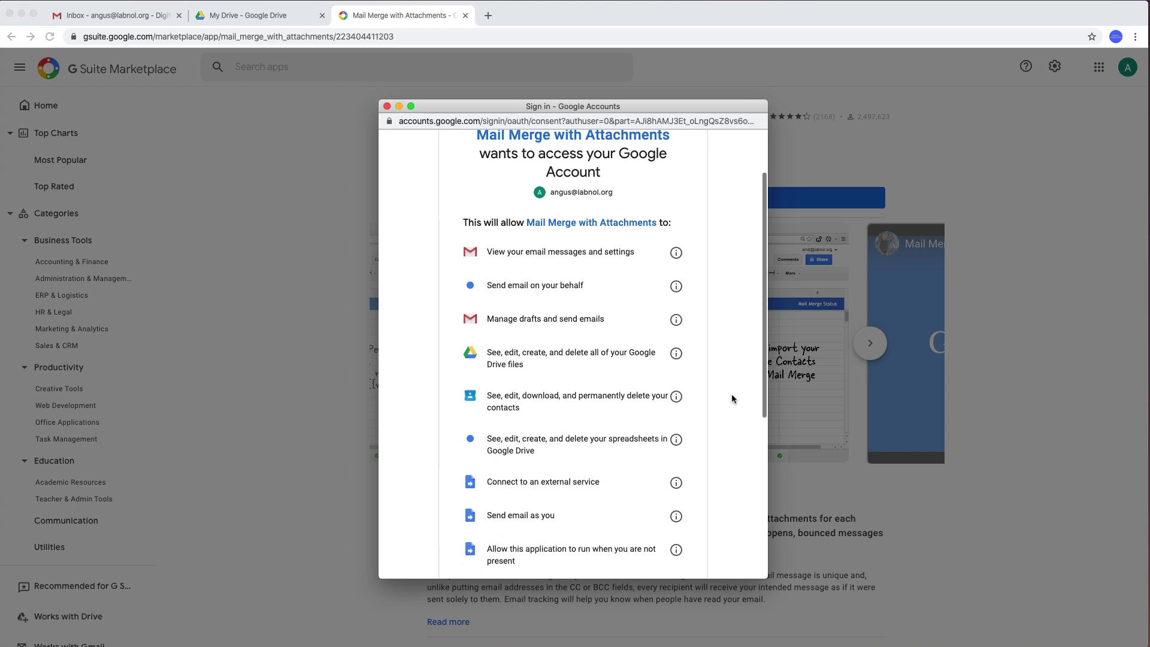
pyautogui.scroll(-5, 732, 399)
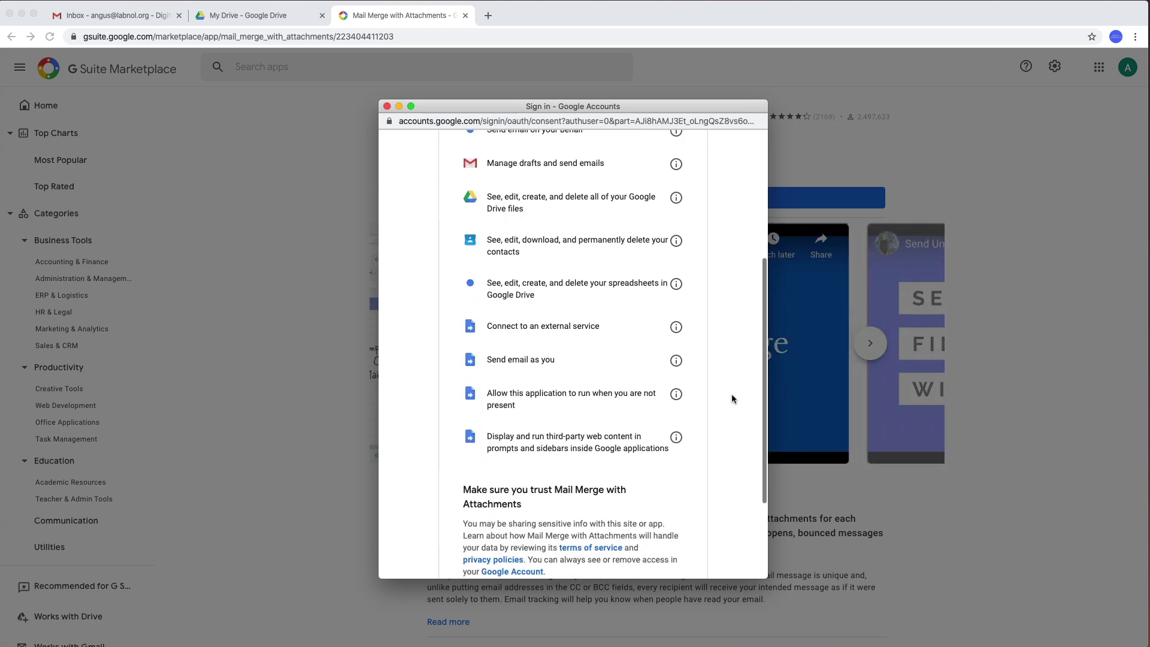
pyautogui.scroll(-4, 731, 394)
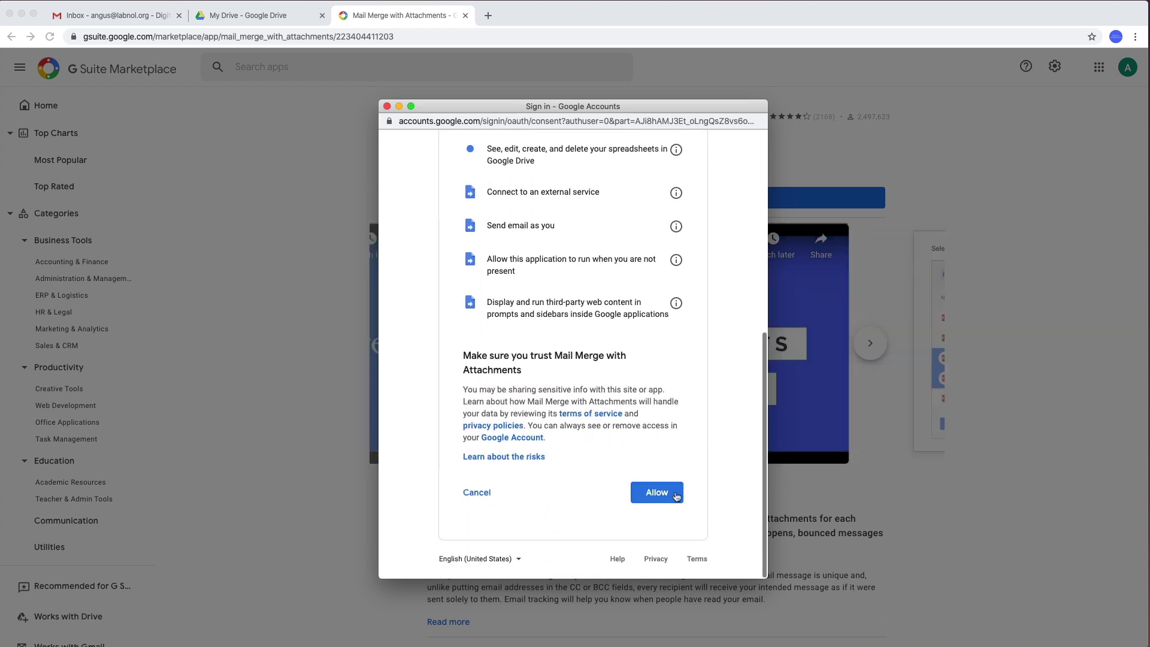
pyautogui.click(661, 493)
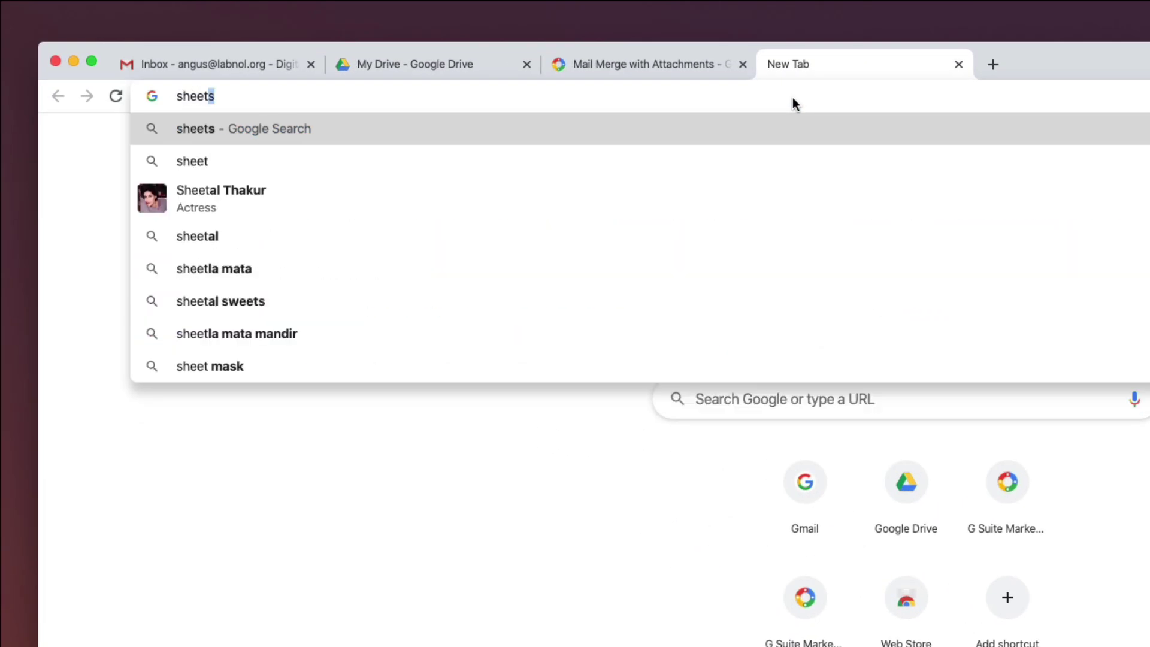
# - Create a new spreadsheet via sheets.new and title it 'Media Outreach'
pyautogui.write('w')
pyautogui.press('Return')
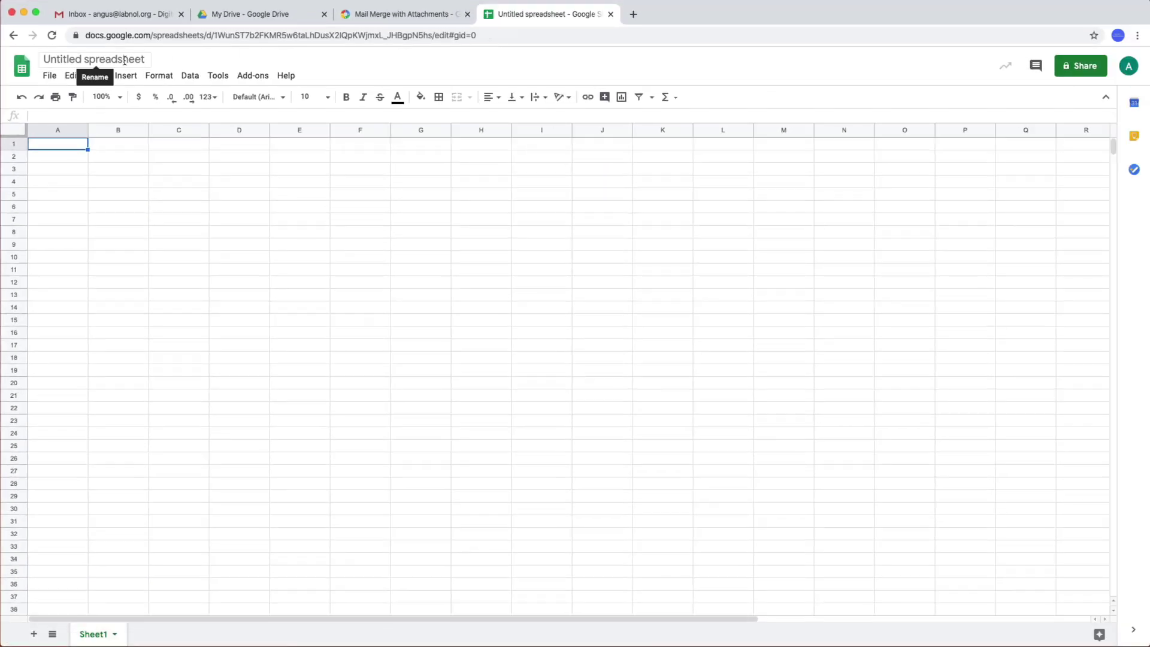
pyautogui.click(126, 59)
pyautogui.write('Media Outreach')
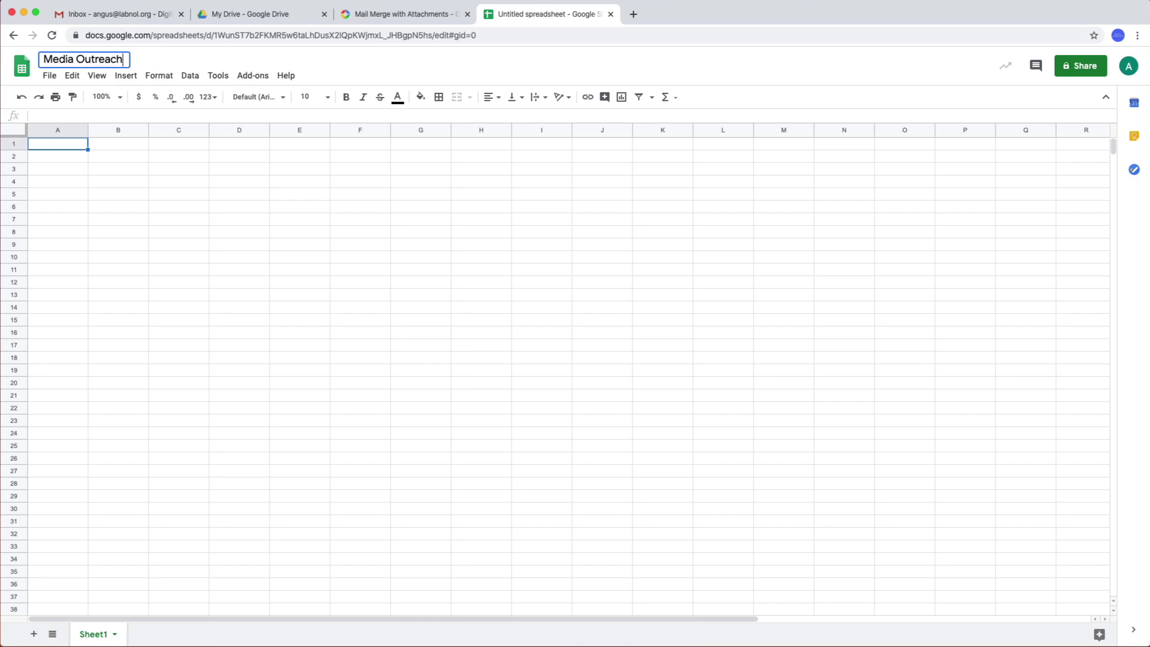
pyautogui.press('Return')
# - Enable Mail Merge with Attachments from the Add-ons menu and reopen its command submenu
pyautogui.click(268, 83)
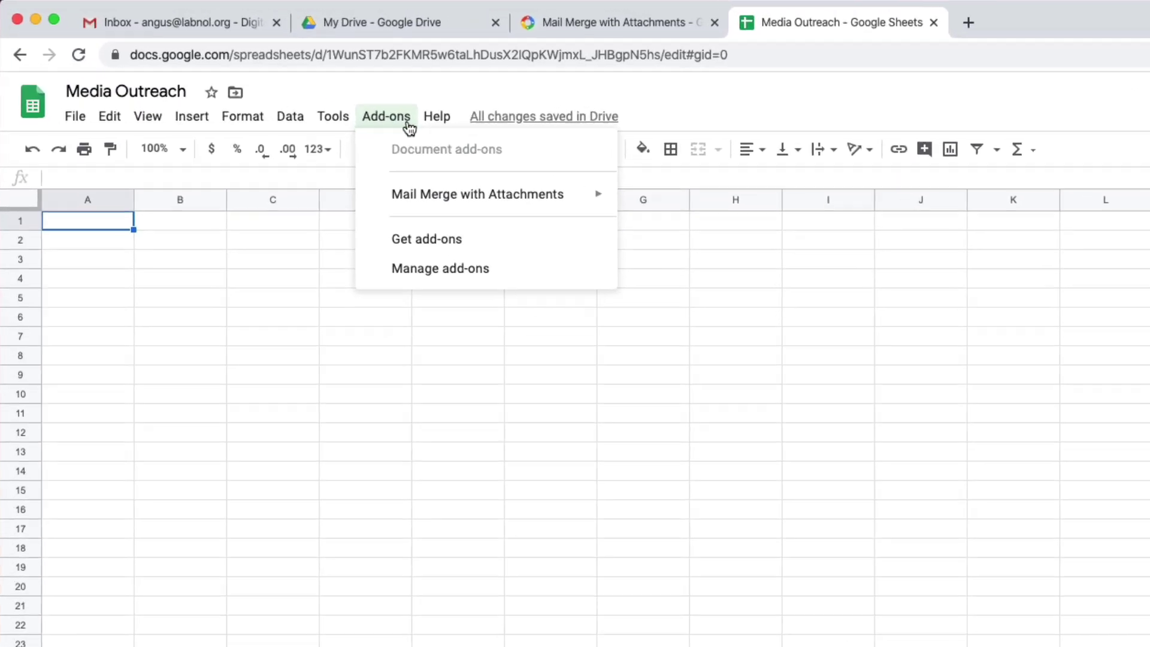
pyautogui.moveTo(383, 134)
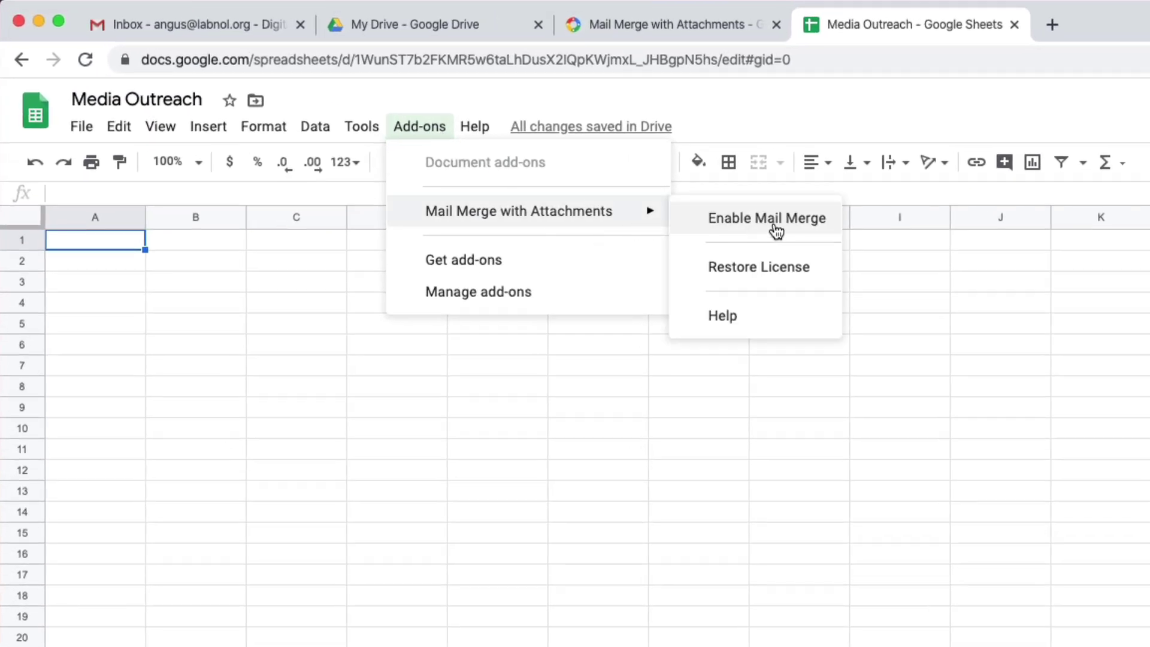
pyautogui.click(813, 236)
pyautogui.click(420, 128)
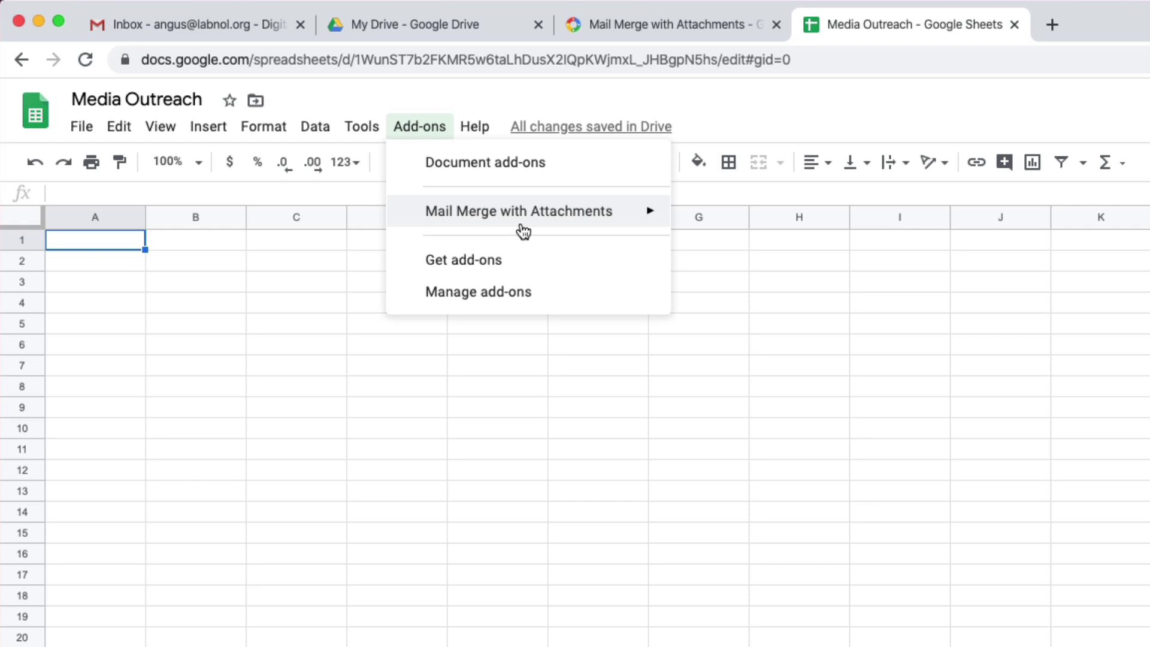
pyautogui.moveTo(522, 228)
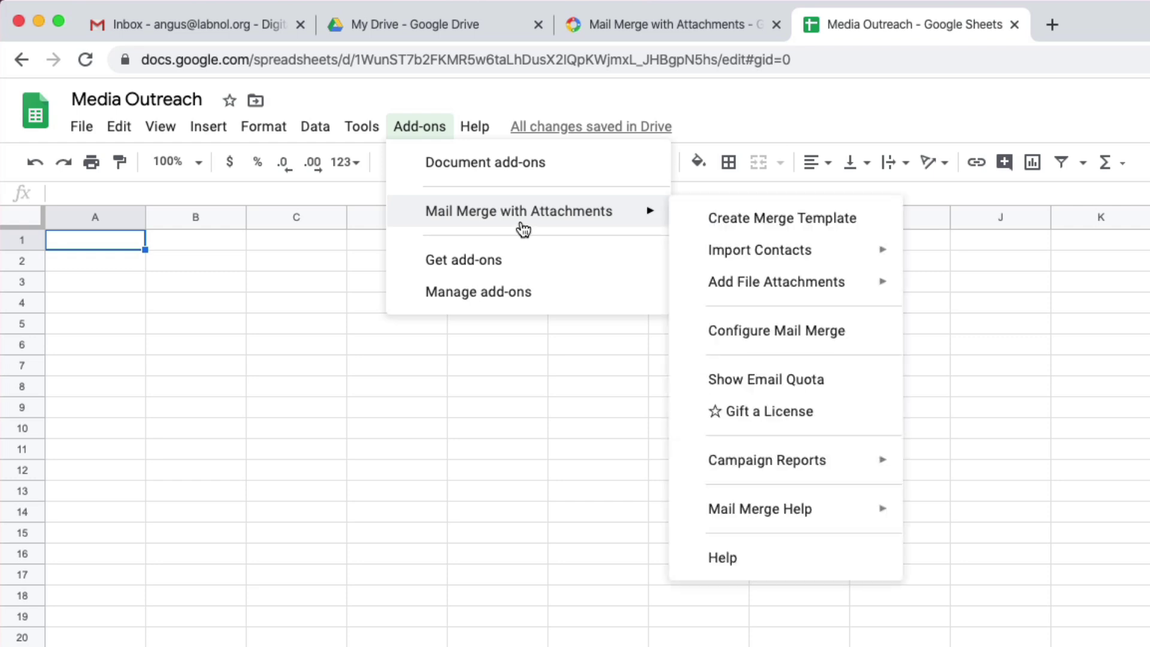
# - Generate the mail merge template columns and insert a 'Location' column before Email Address
pyautogui.click(838, 231)
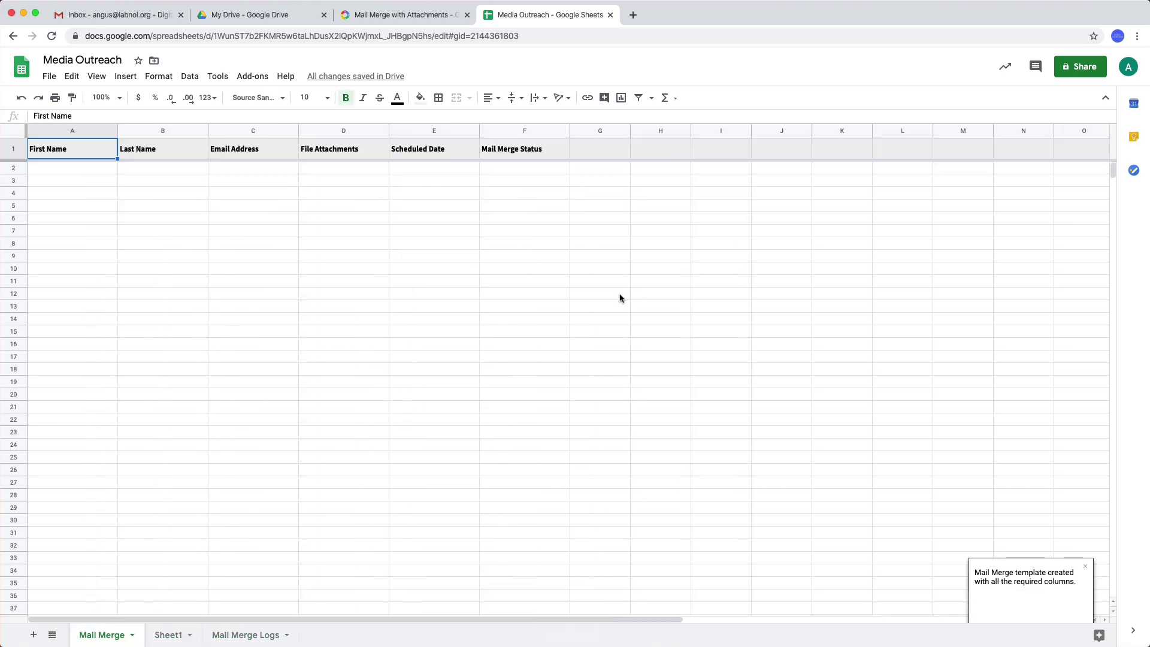
pyautogui.click(279, 222)
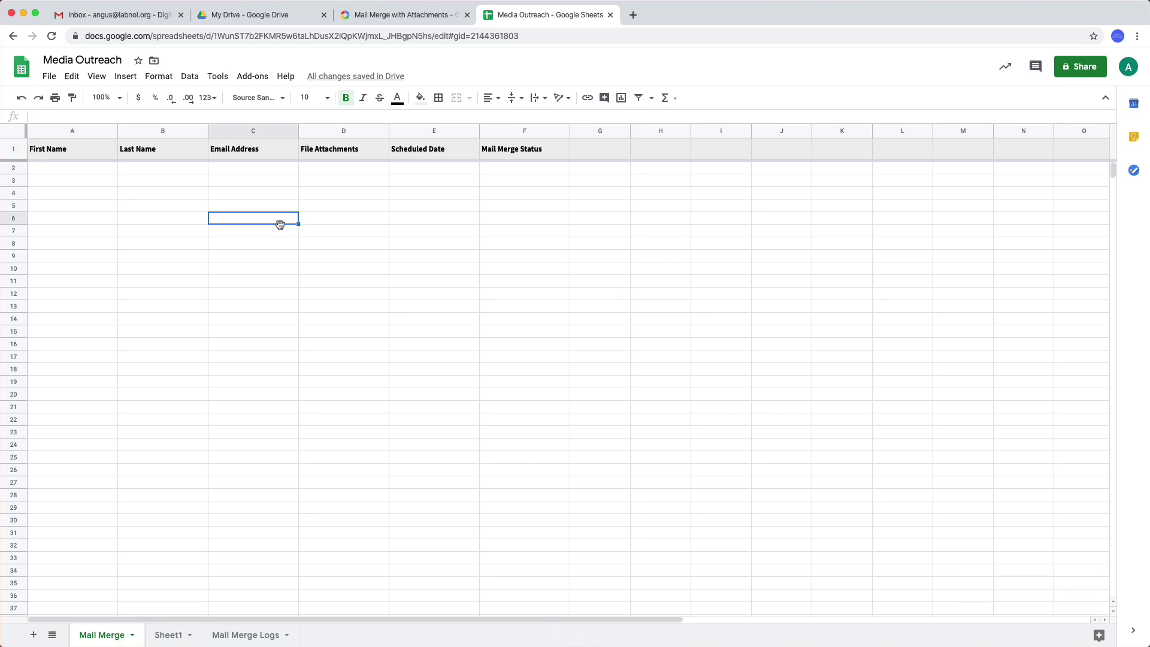
pyautogui.click(258, 139)
pyautogui.rightClick(258, 139)
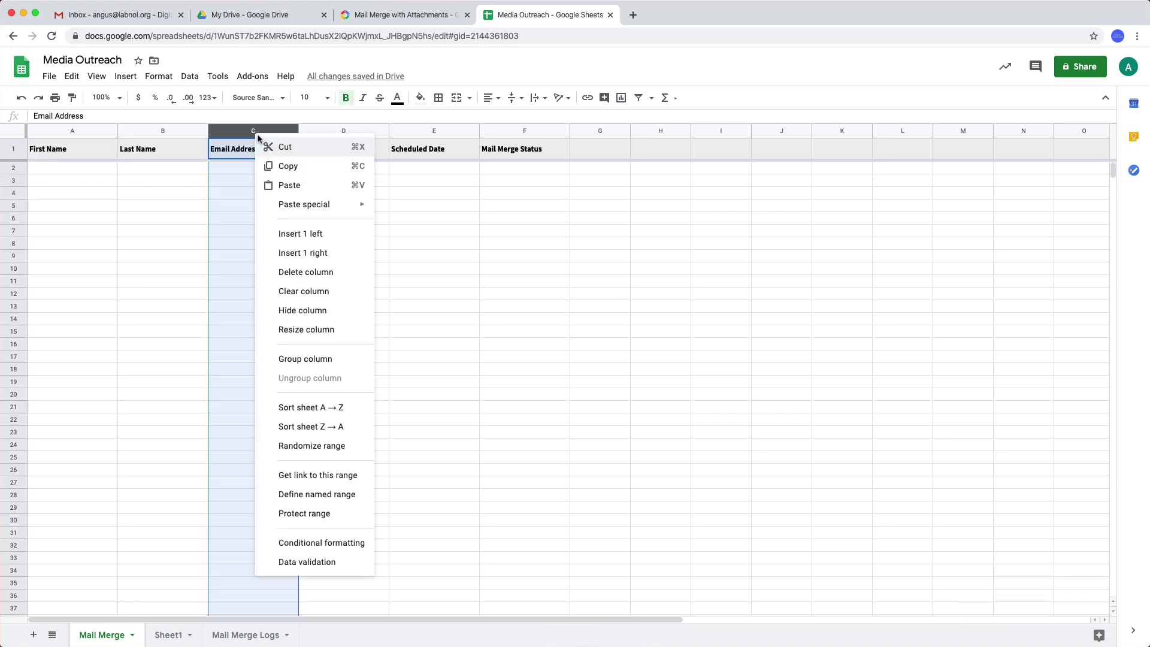
pyautogui.click(316, 243)
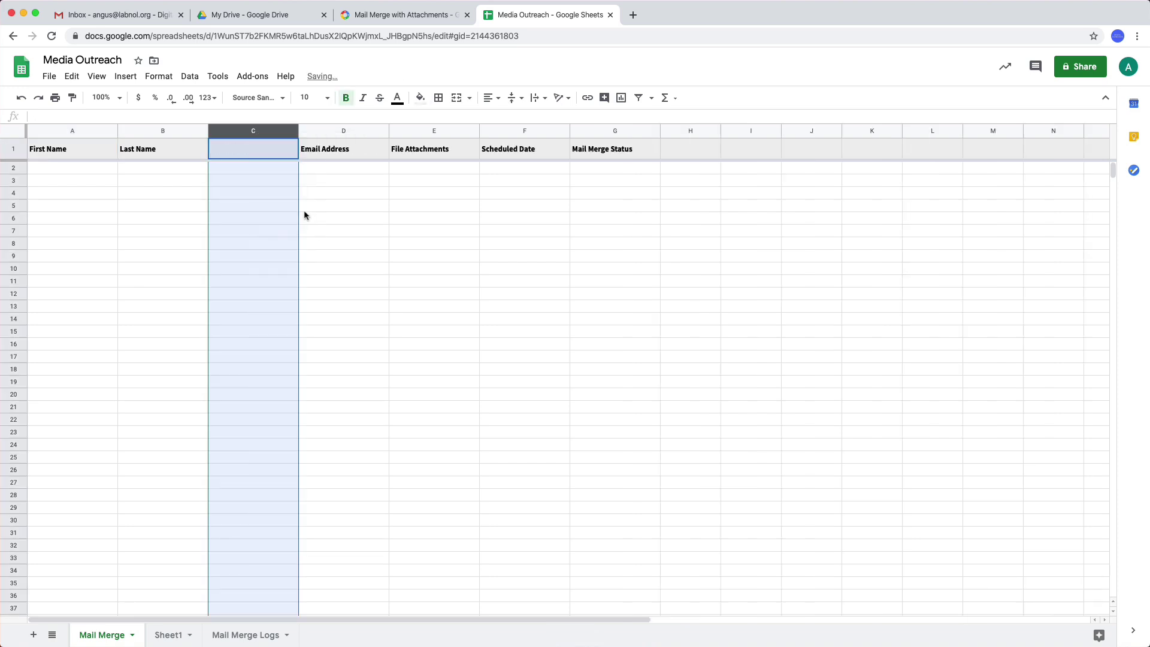
pyautogui.click(272, 152)
pyautogui.write('Location')
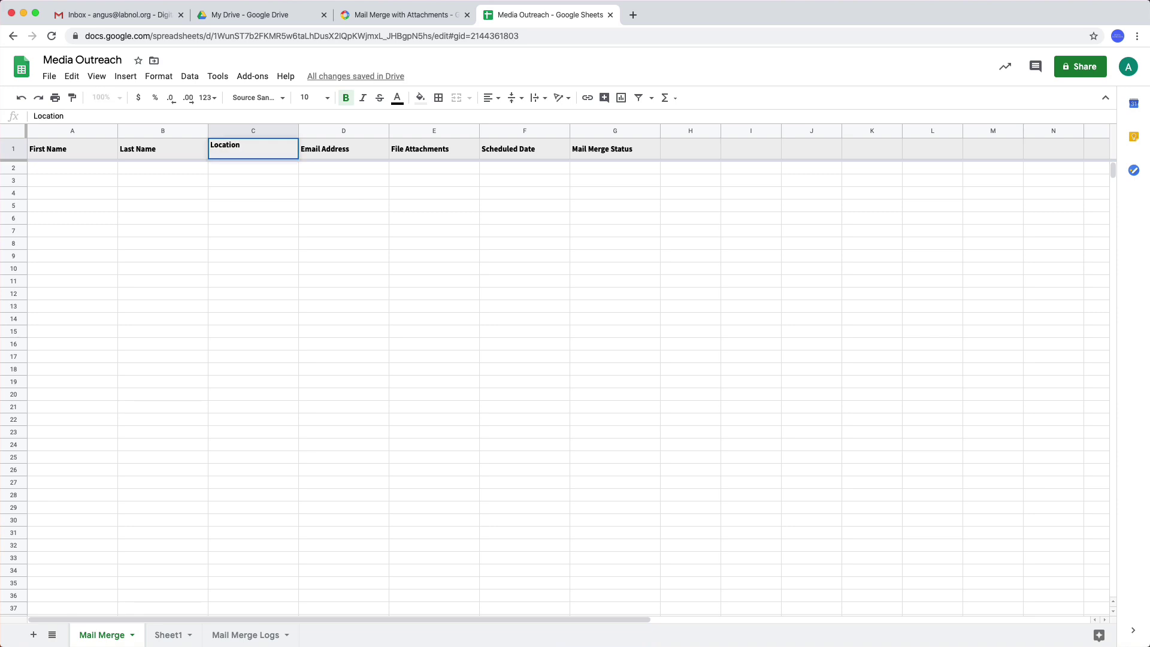
pyautogui.press('Return')
# - Insert a 'News Outlet' column before Email Address
pyautogui.rightClick(357, 133)
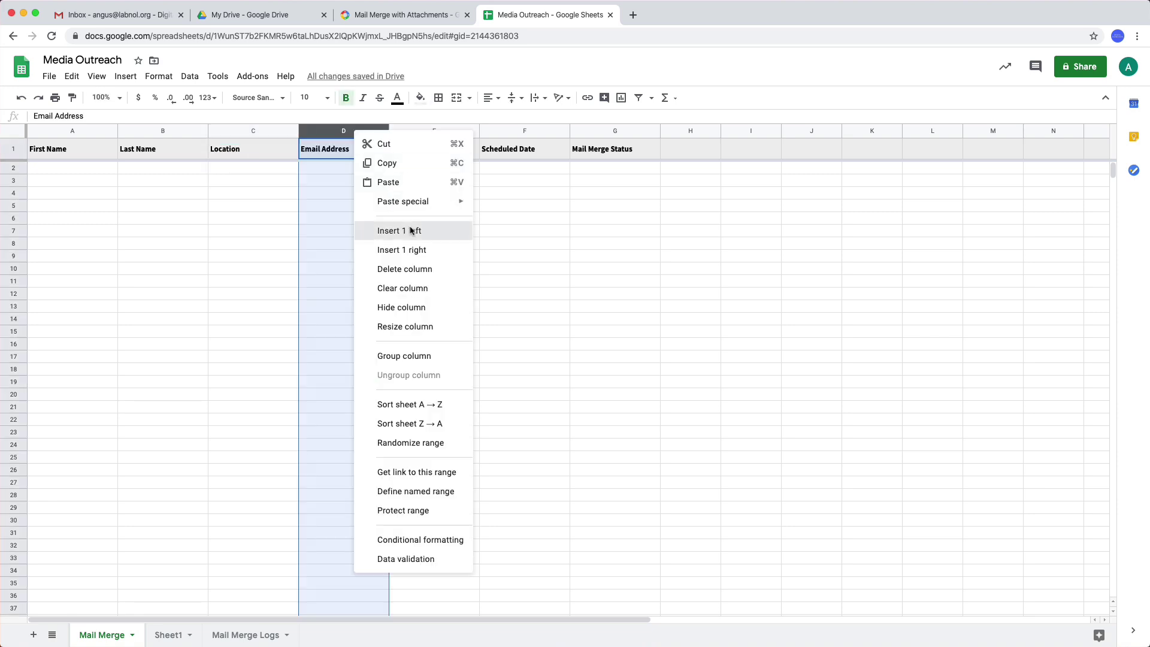
pyautogui.click(411, 231)
pyautogui.click(364, 149)
pyautogui.write('News O')
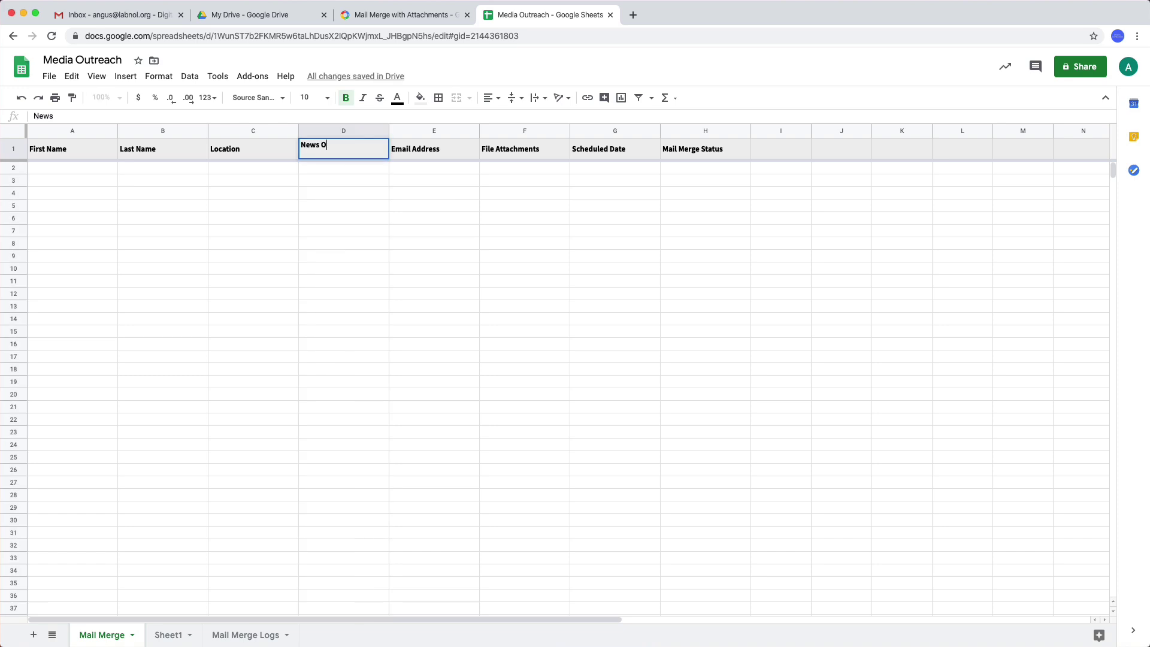
pyautogui.write('utlet')
pyautogui.press('Return')
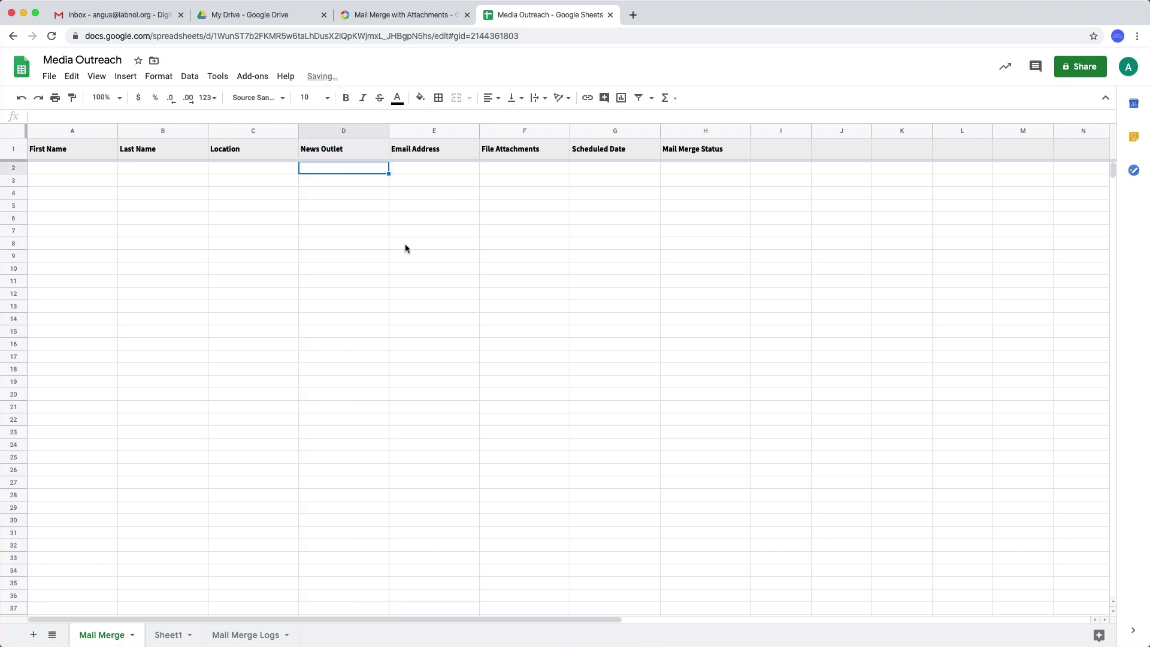
pyautogui.click(405, 246)
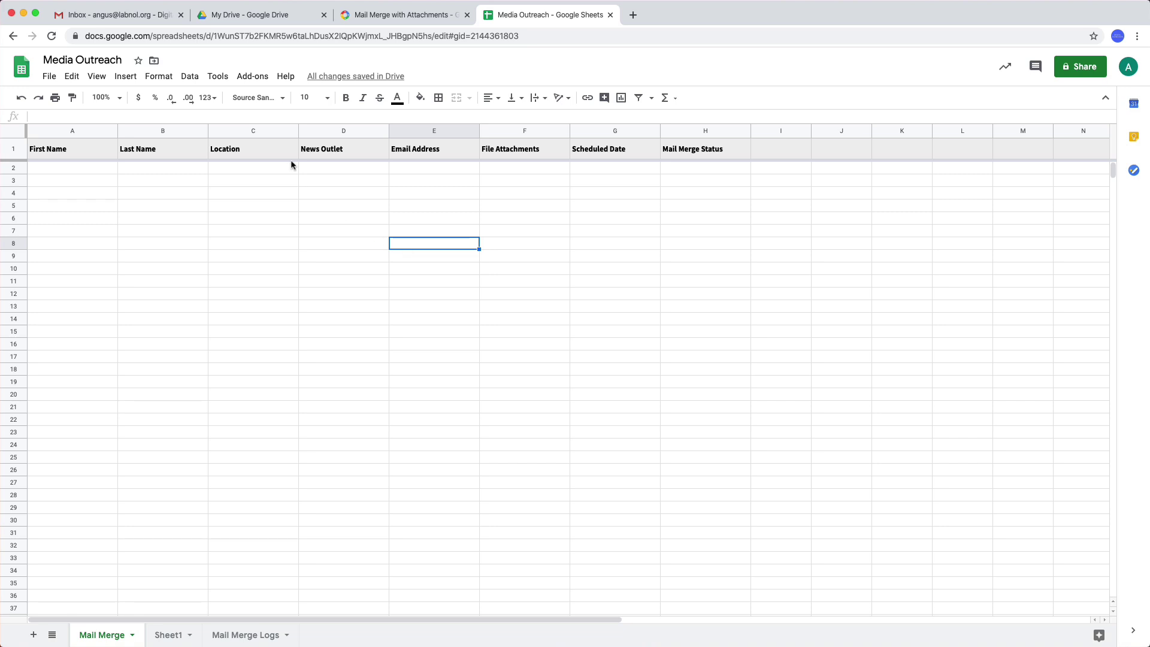
pyautogui.click(267, 83)
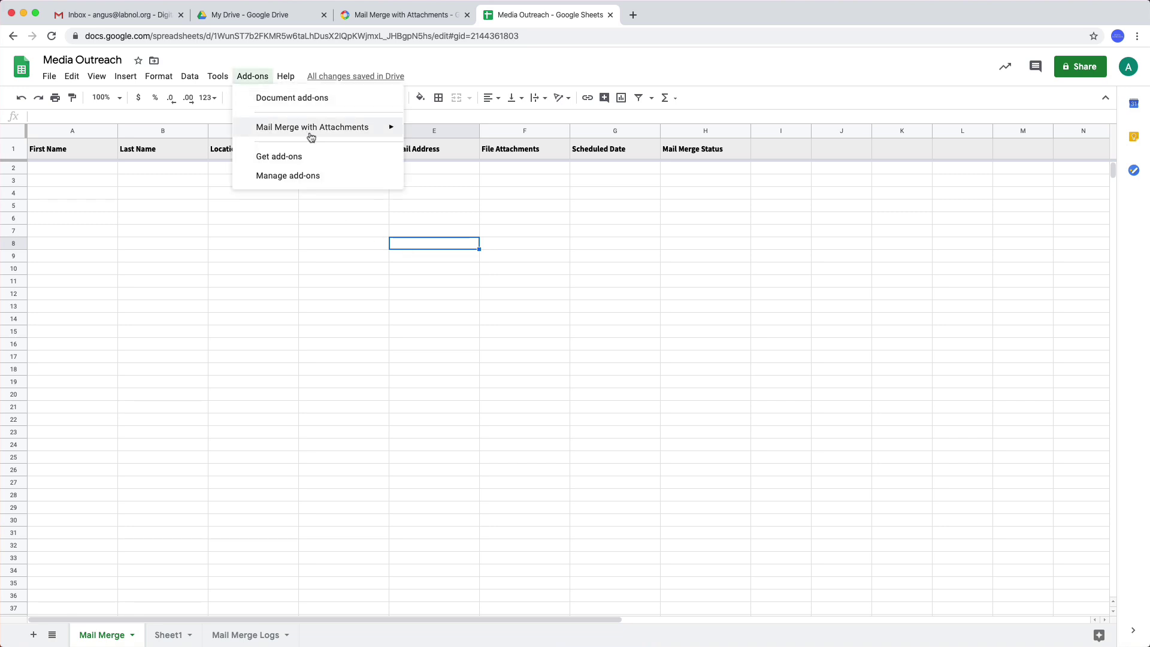
pyautogui.moveTo(311, 134)
pyautogui.moveTo(431, 150)
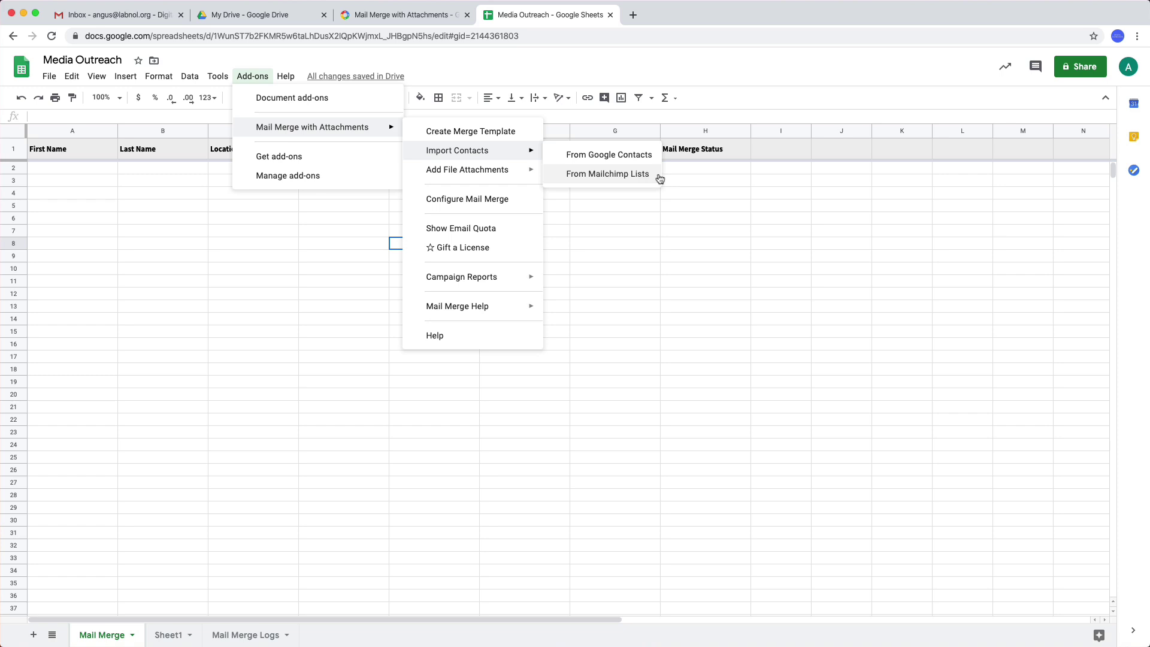
pyautogui.click(623, 243)
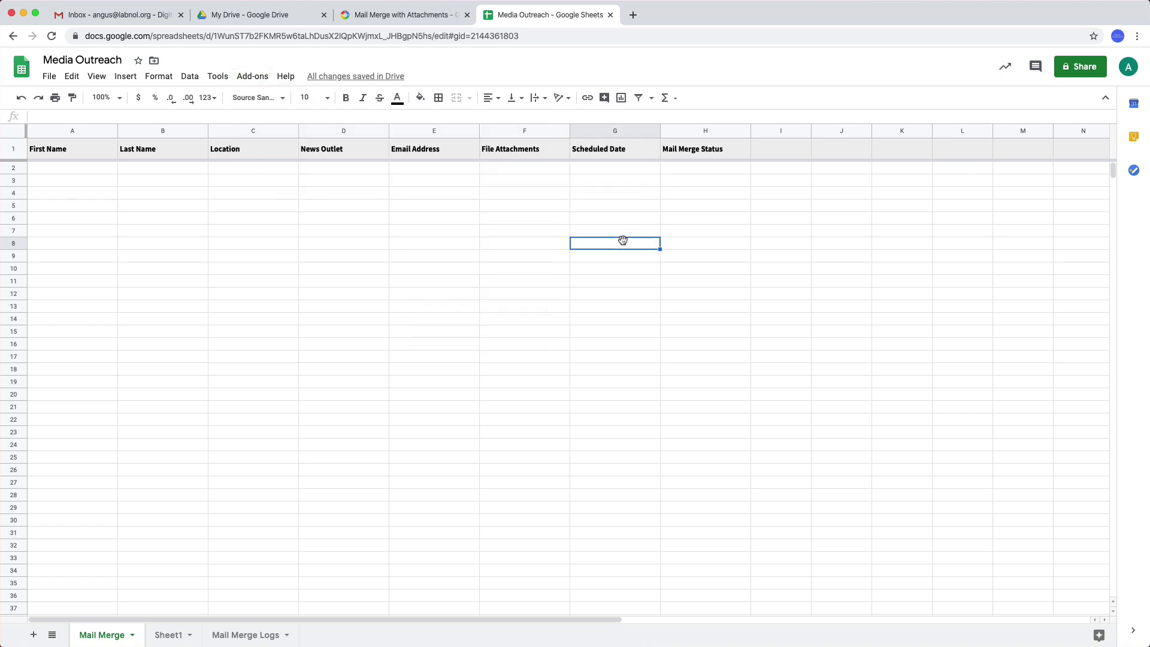
pyautogui.click(49, 76)
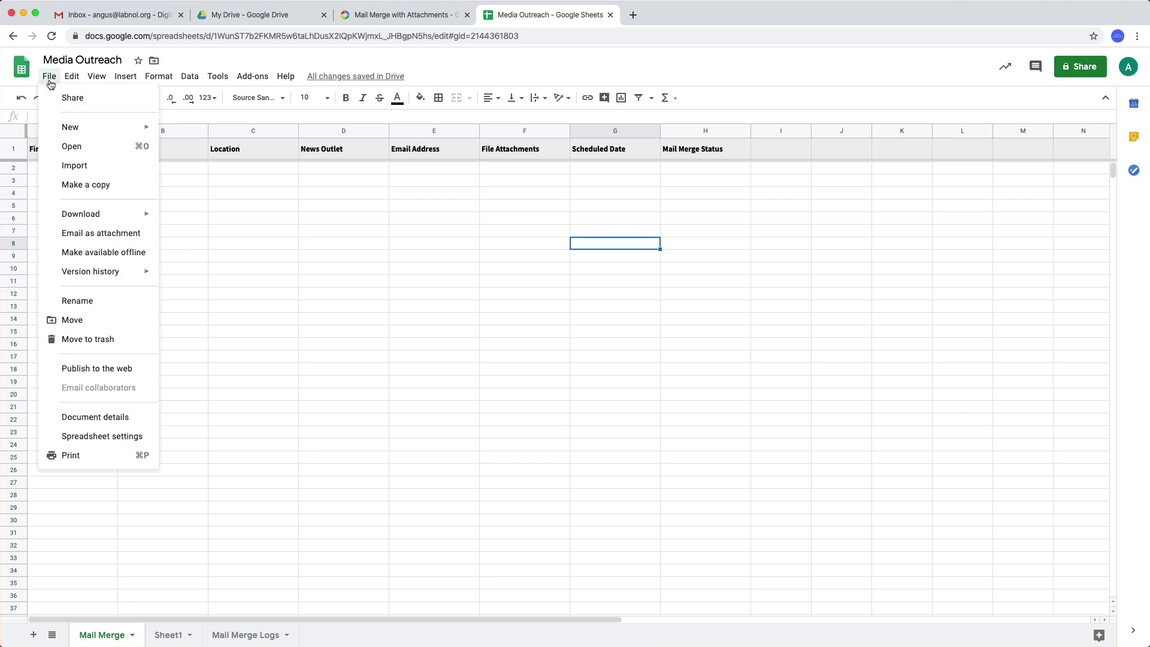
pyautogui.click(82, 172)
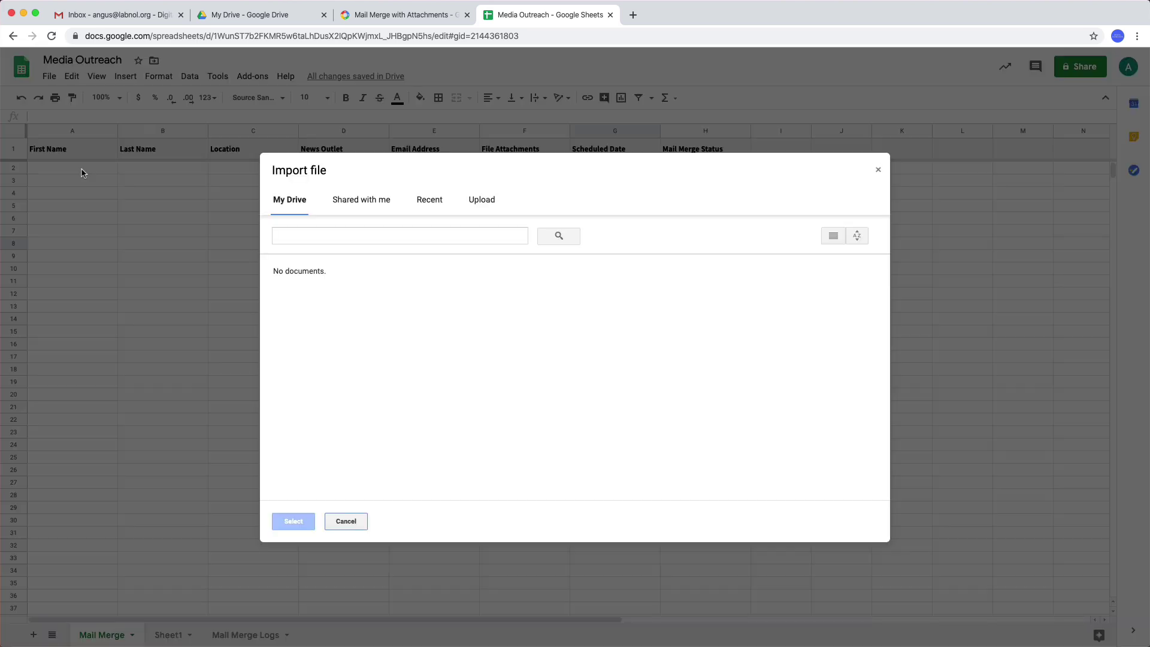
pyautogui.click(486, 207)
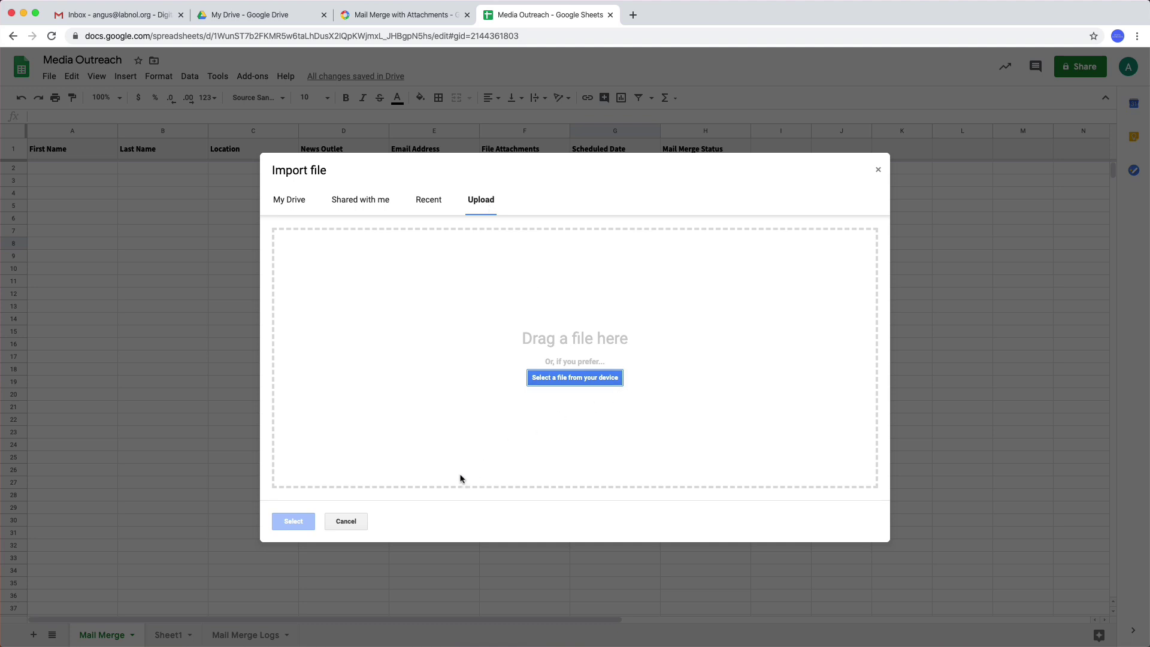
pyautogui.click(358, 522)
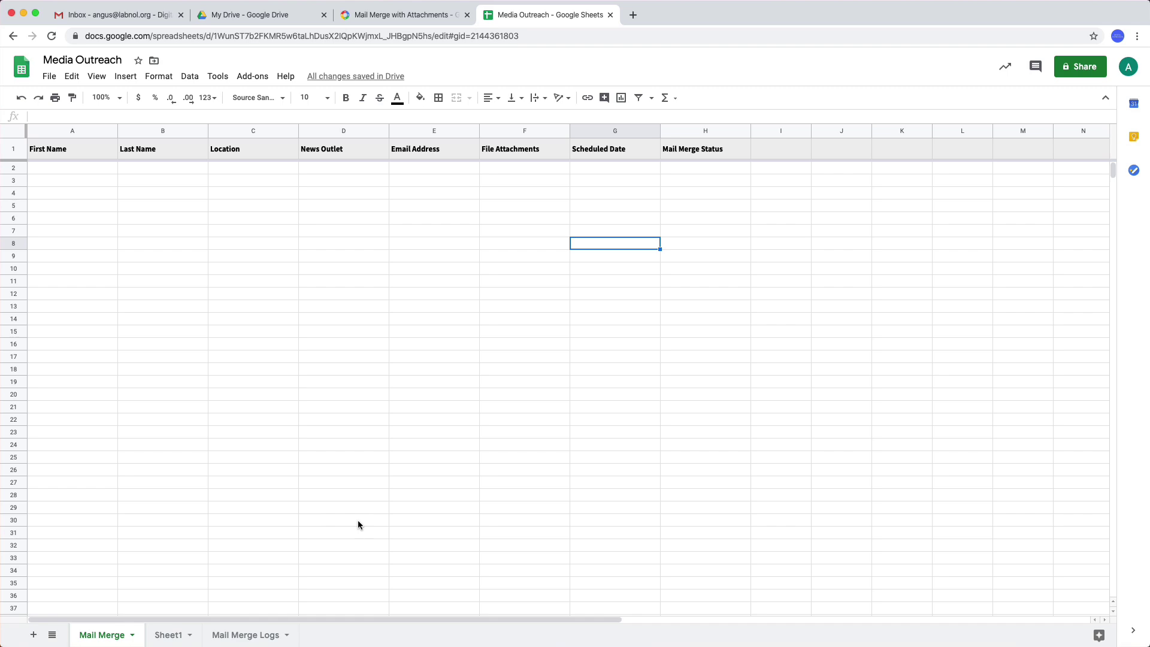
# - Enter the first two contacts' names and emails: a San Francisco TechCrunch writer and a CNET writer
pyautogui.click(95, 171)
pyautogui.write('Inigo')
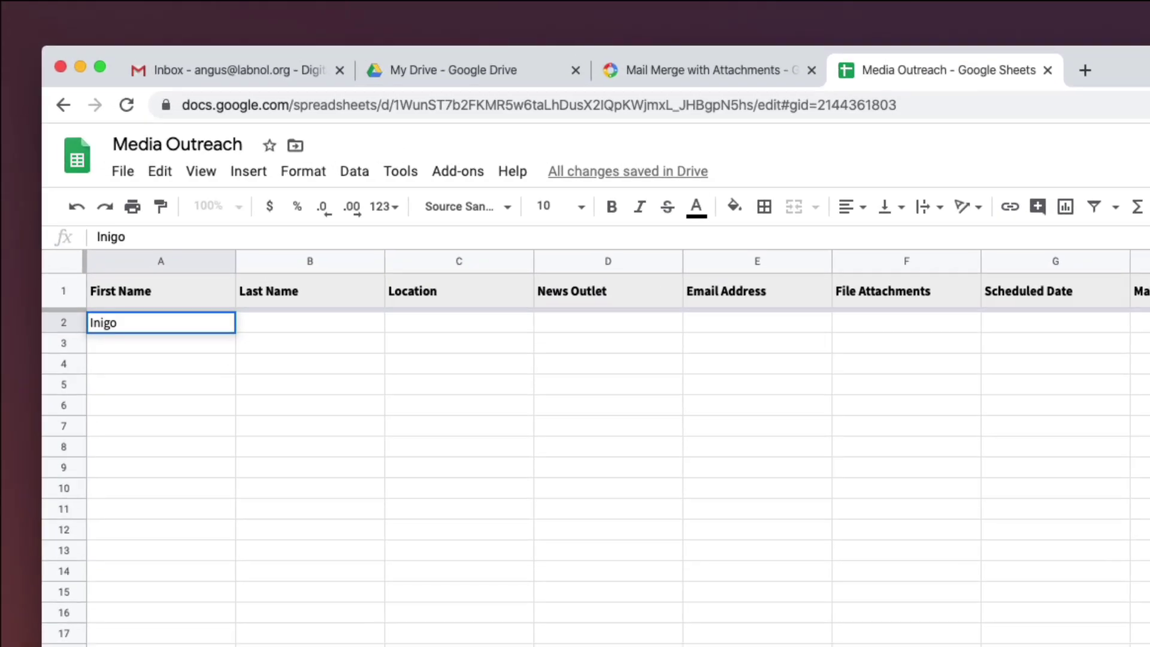
pyautogui.press('Tab')
pyautogui.press('Tab')
pyautogui.write('San Francis')
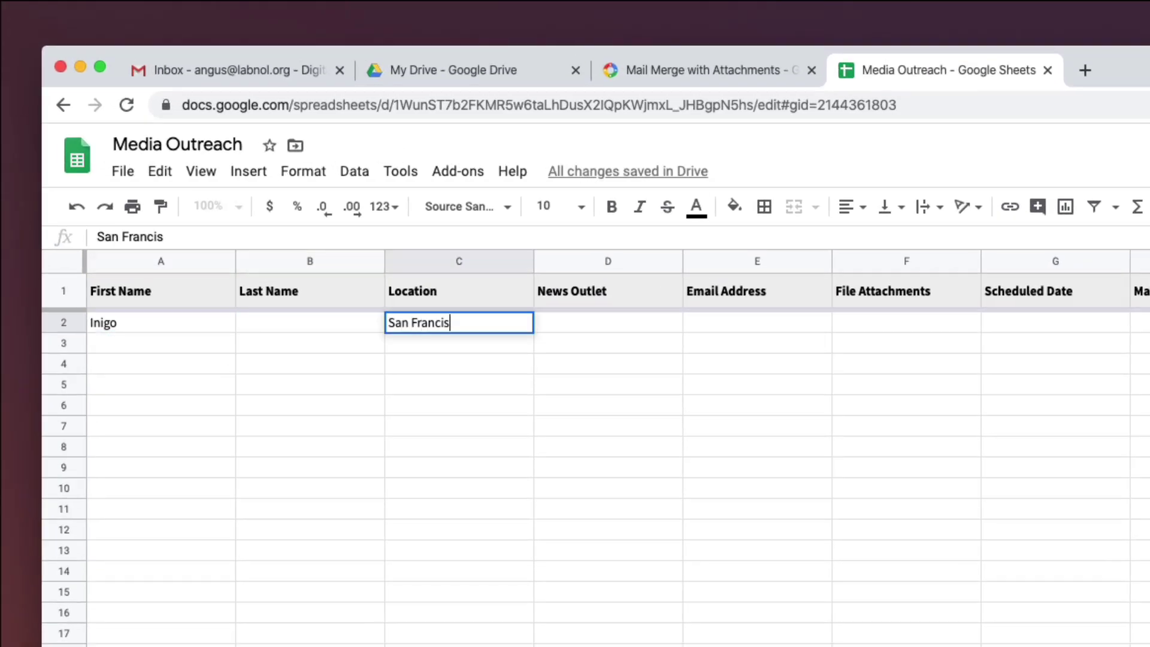
pyautogui.write('co')
pyautogui.press('Tab')
pyautogui.write('TechCrunch')
pyautogui.press('Tab')
pyautogui.write('inigo@example')
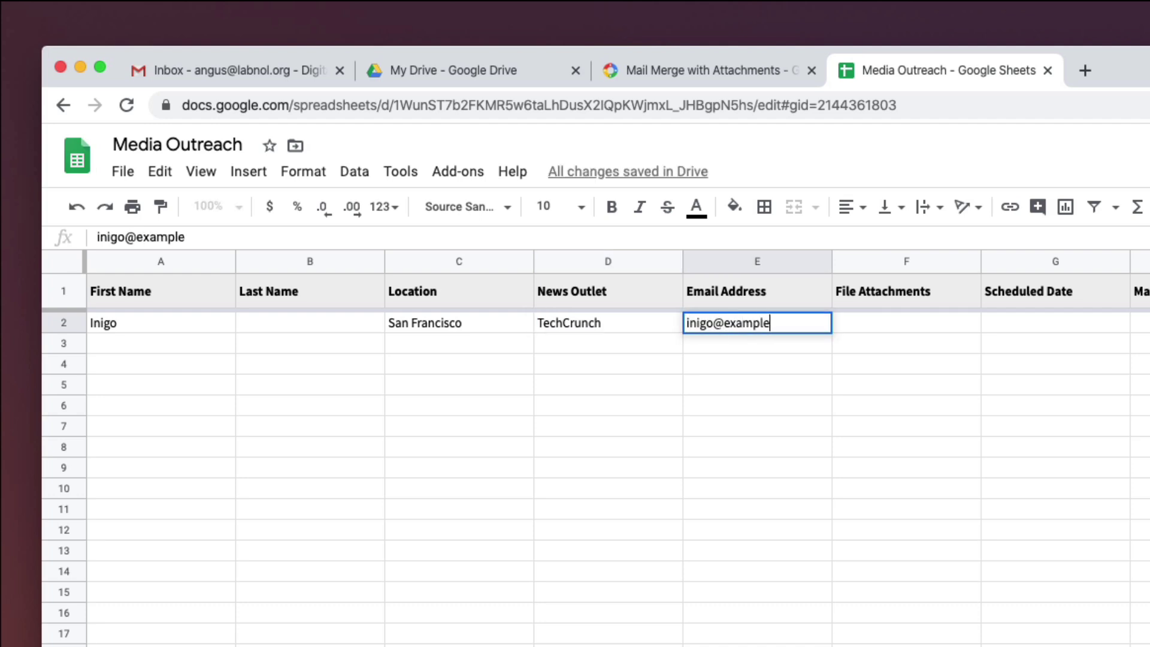
pyautogui.write('.com')
pyautogui.press('Return')
pyautogui.write('Kiran')
pyautogui.press('Tab')
pyautogui.press('Tab')
pyautogui.write('San Francisco')
pyautogui.press('Tab')
pyautogui.write('CNET')
# - Enter contacts three and four, both from San Jose, at NY Times and Buzzfeed
pyautogui.press('Tab')
pyautogui.write('kiran@example.com')
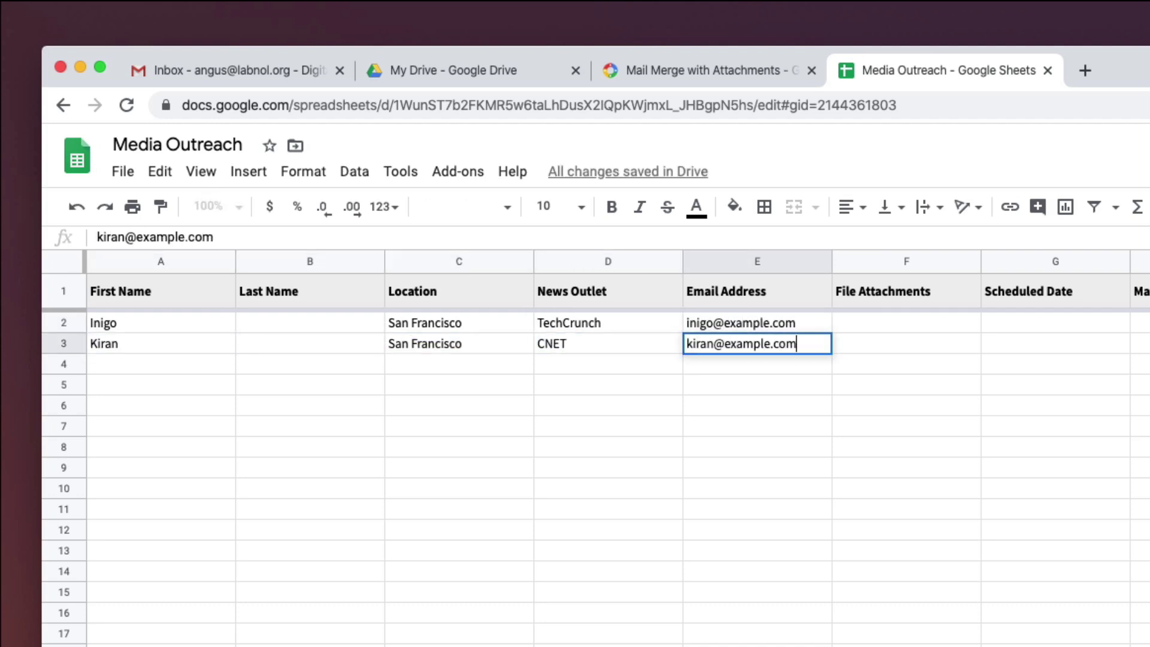
pyautogui.press('Return')
pyautogui.write('Jacob')
pyautogui.press('Tab')
pyautogui.press('Tab')
pyautogui.write('San Jose')
pyautogui.press('Tab')
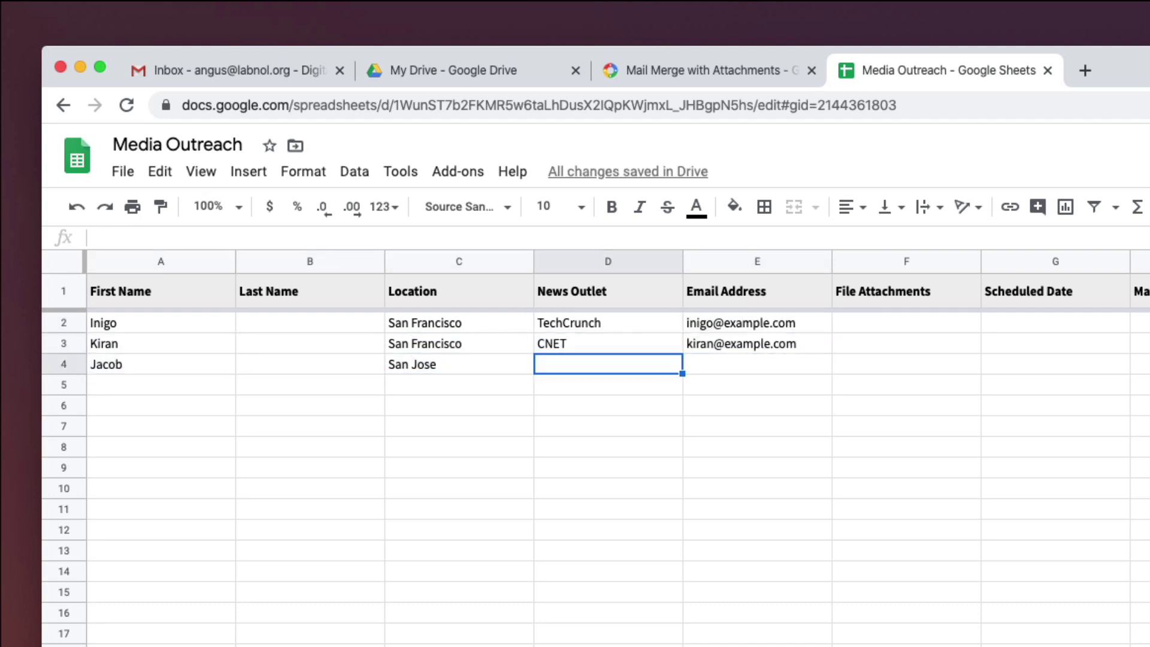
pyautogui.write('NY Times')
pyautogui.press('Tab')
pyautogui.write('jacob@example.com')
pyautogui.press('Return')
pyautogui.write('A')
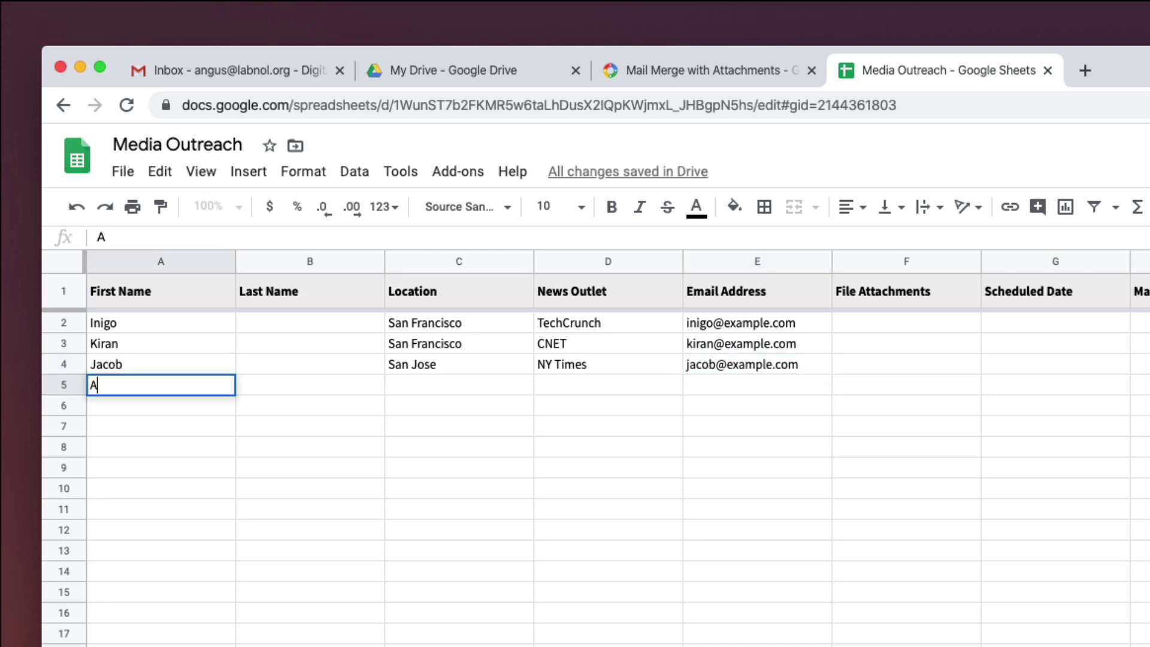
pyautogui.write('lexis')
pyautogui.press('Tab')
pyautogui.press('Tab')
pyautogui.write('San Jose')
pyautogui.press('Tab')
pyautogui.write('Buzzfeed')
pyautogui.press('Tab')
pyautogui.write('alexis@')
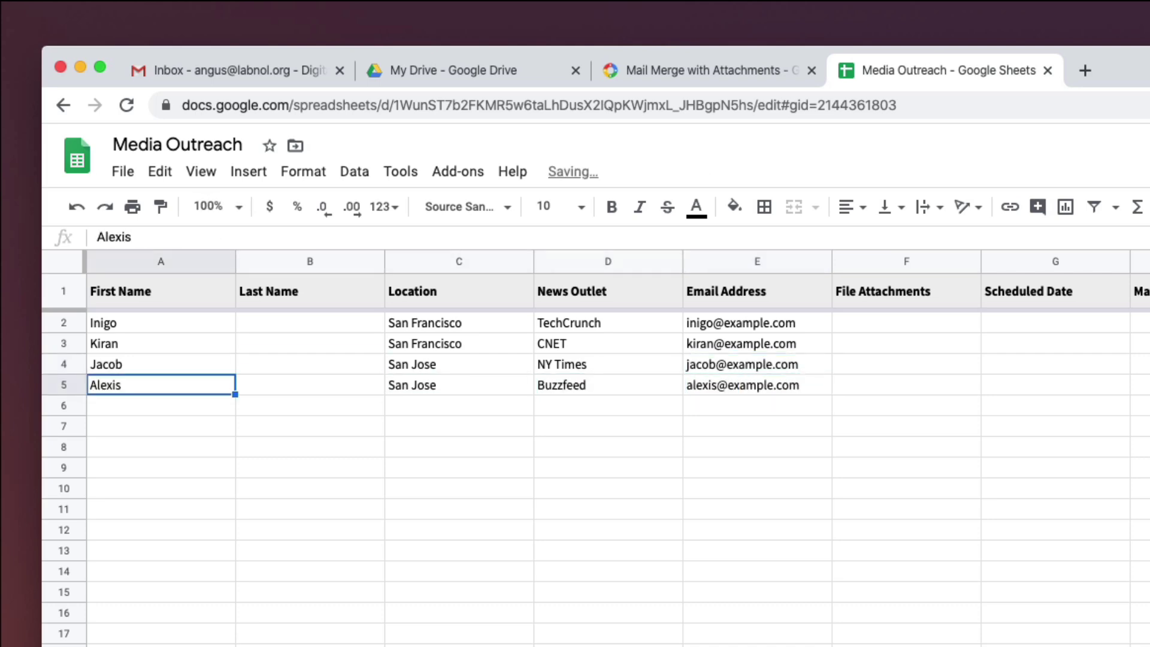
# - Enter the fifth contact, a San Francisco writer at The Washington Post, with name and email
pyautogui.write('Jasmine')
pyautogui.press('Tab')
pyautogui.press('Tab')
pyautogui.write('San Francisco')
pyautogui.press('Tab')
pyautogui.write('The Washington ')
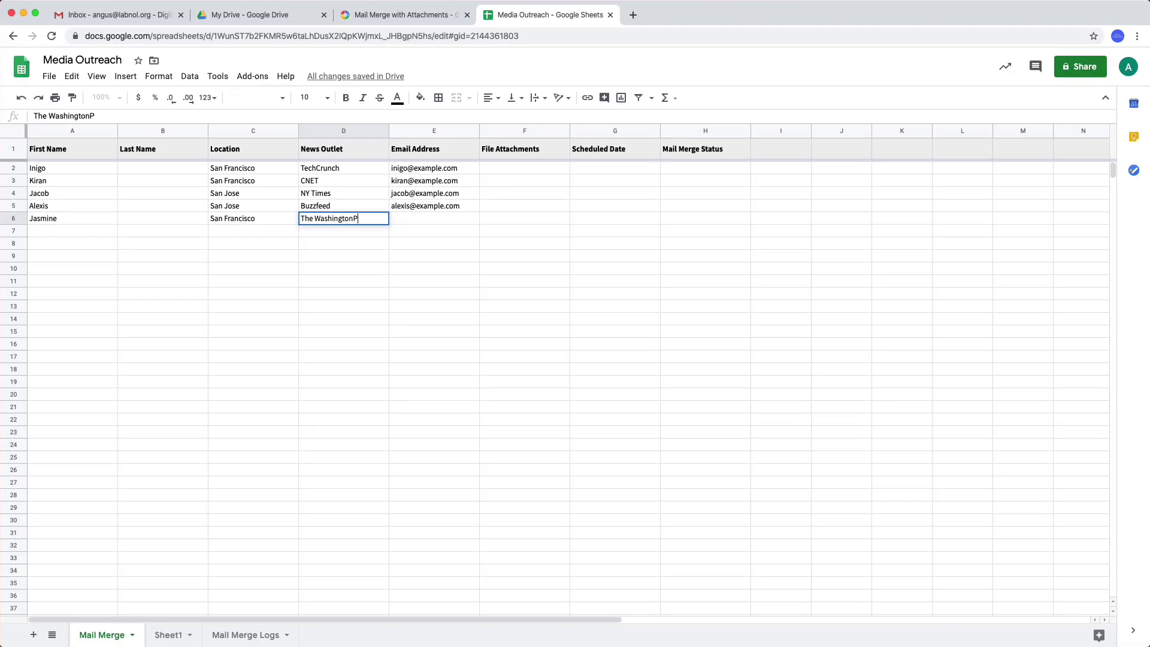
pyautogui.write('Post')
pyautogui.press('Tab')
pyautogui.write('jas@example.com')
pyautogui.press('Return')
pyautogui.press('Down')
pyautogui.press('Down')
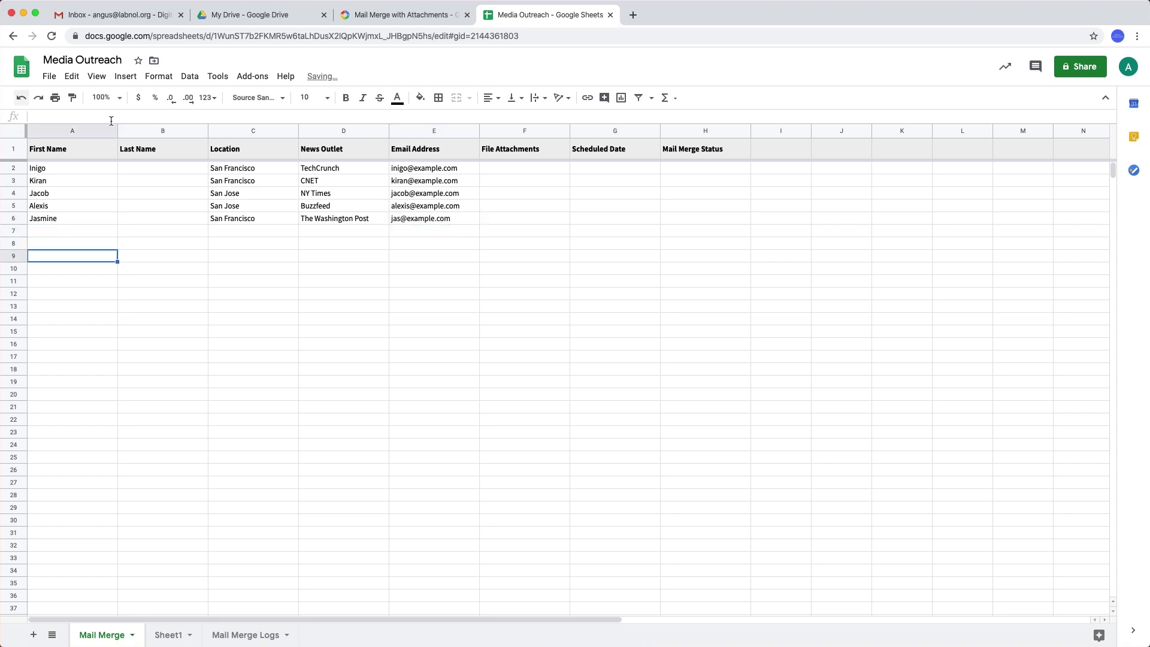
# - Select the contact rows, make them taller, and set font size 11 with middle vertical alignment
pyautogui.click(21, 167)
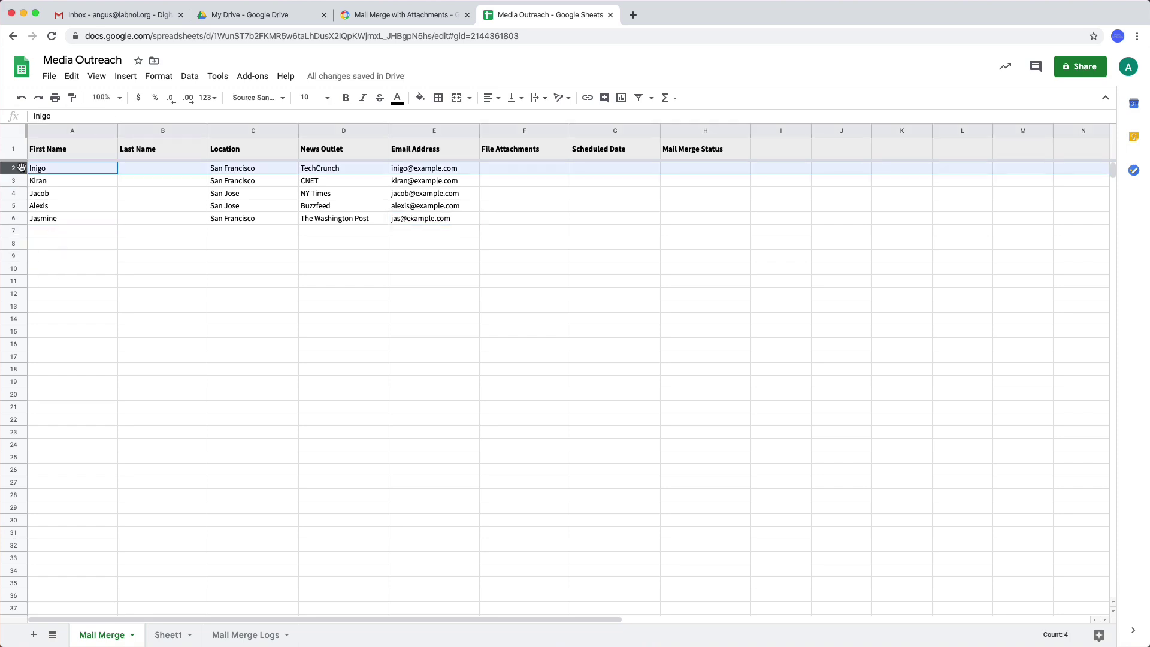
pyautogui.hotkey('shift', 'Down')
pyautogui.hotkey('shift', 'Down')
pyautogui.hotkey('shift', 'Down')
pyautogui.hotkey('shift', 'Down')
pyautogui.press('super+shift+Down')
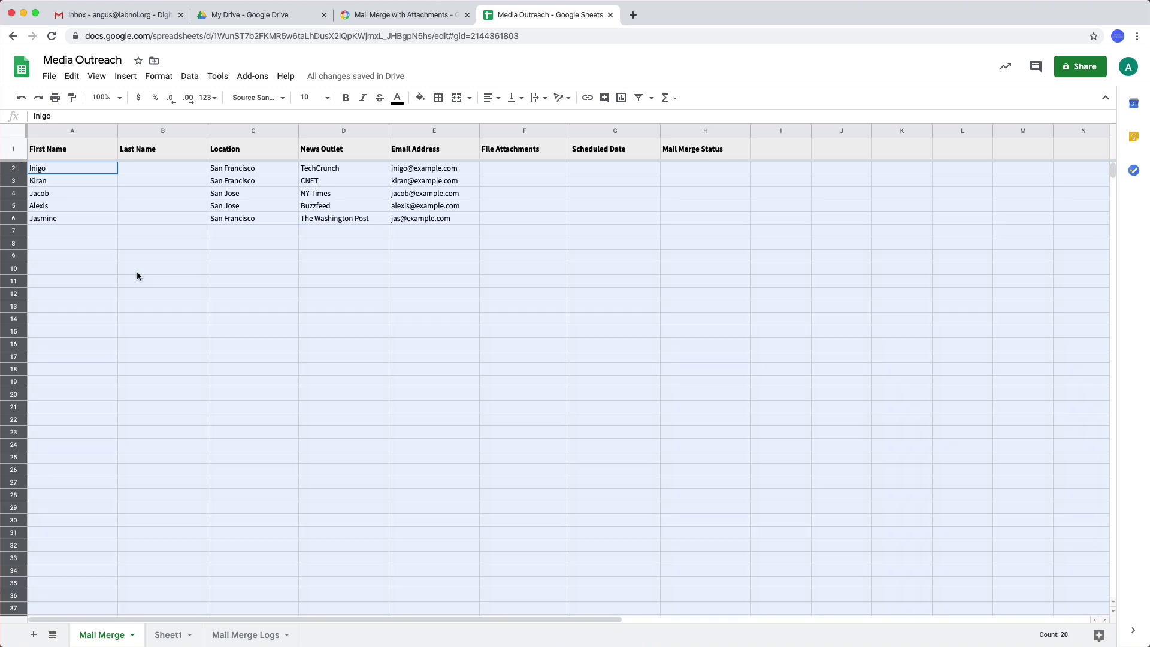
pyautogui.moveTo(22, 174); pyautogui.dragTo(22, 181)
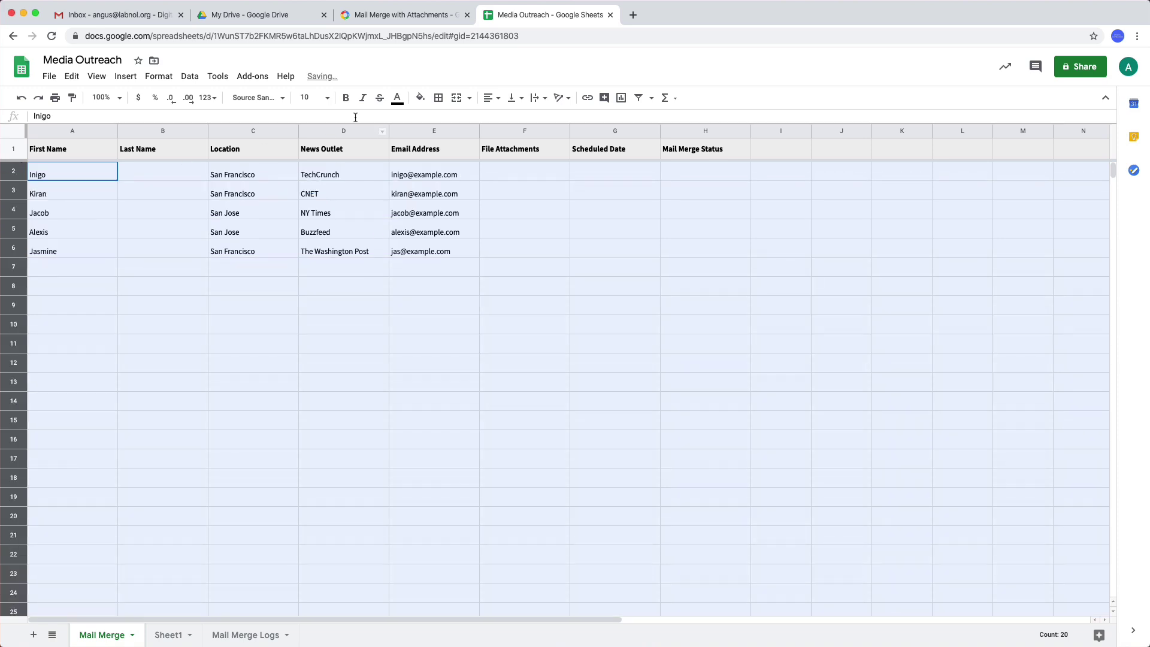
pyautogui.click(312, 98)
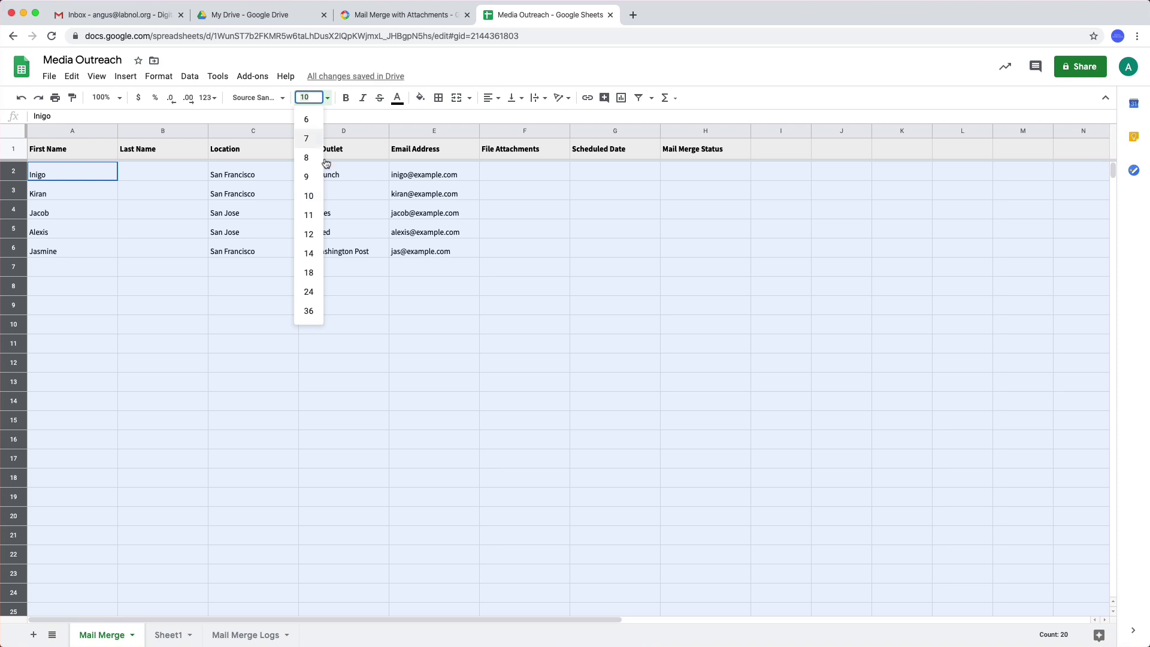
pyautogui.click(323, 217)
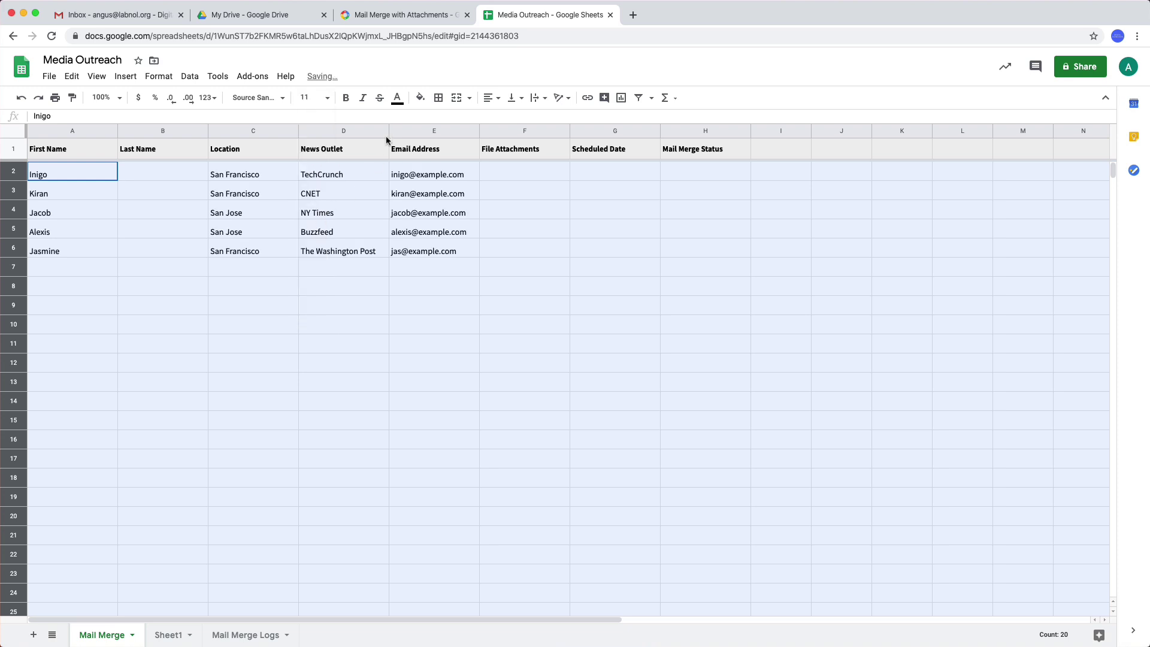
pyautogui.click(514, 97)
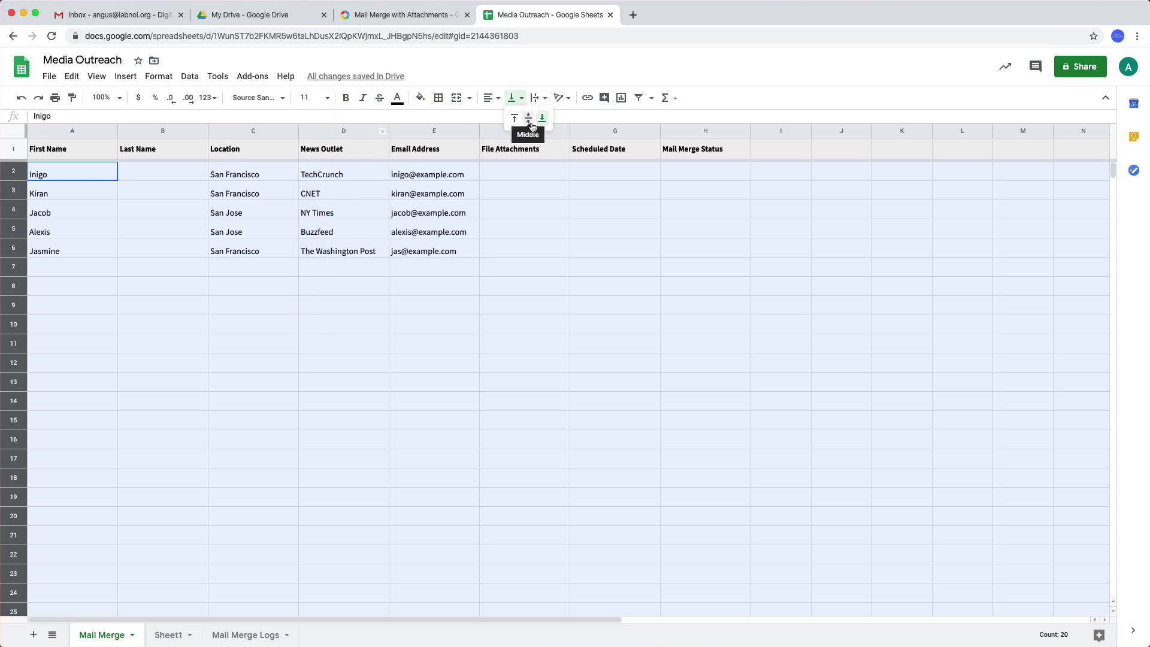
pyautogui.click(530, 119)
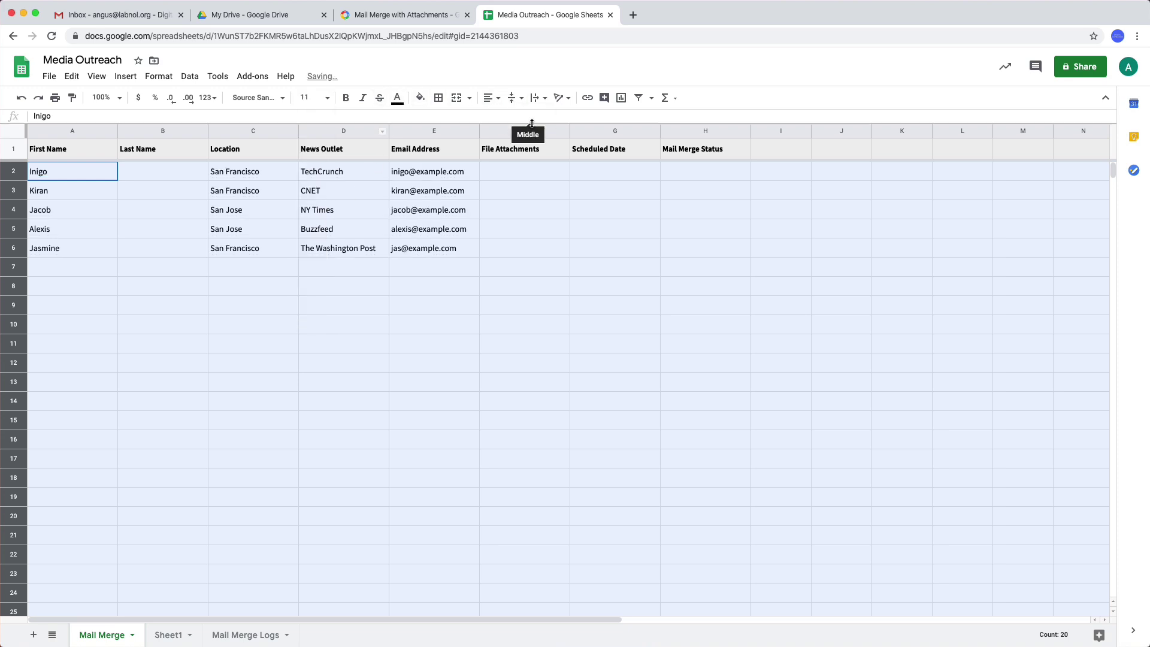
# - Apply yellow alternating row colours to the sheet without a header band
pyautogui.click(133, 78)
pyautogui.moveTo(157, 77)
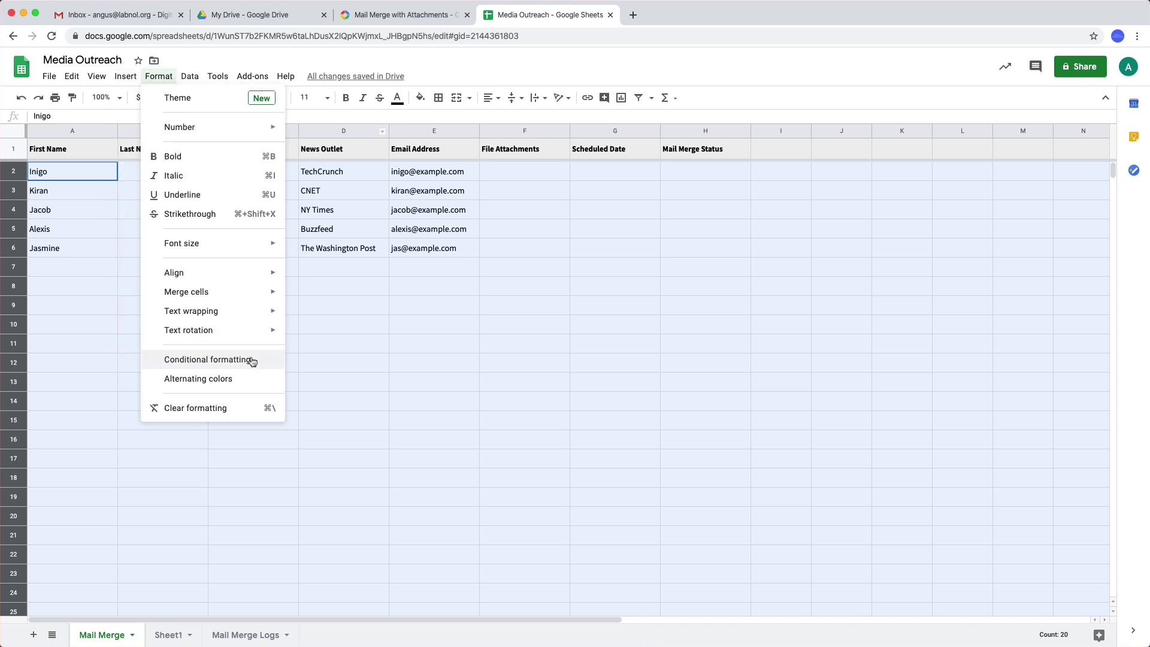
pyautogui.click(246, 378)
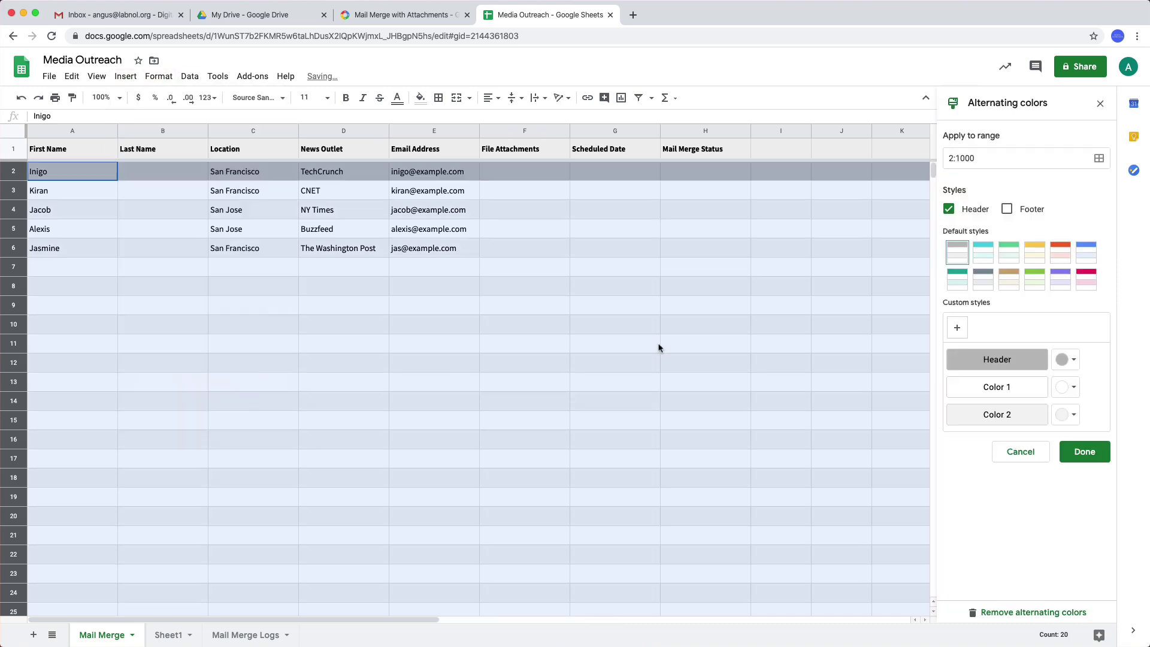
pyautogui.click(1042, 257)
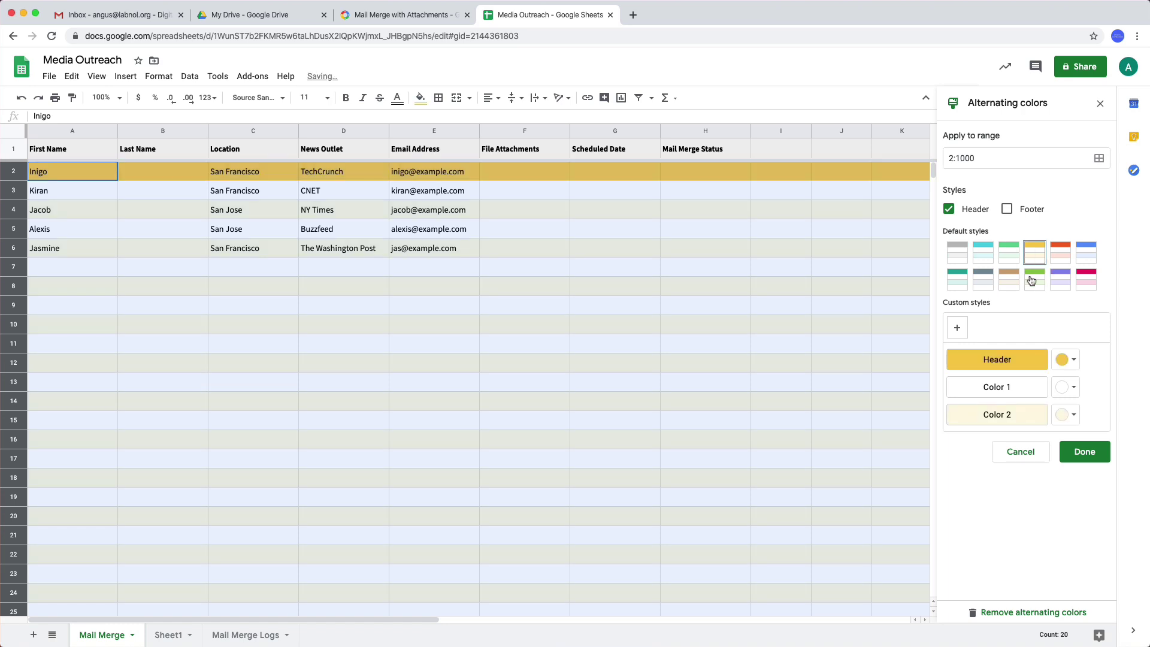
pyautogui.click(950, 210)
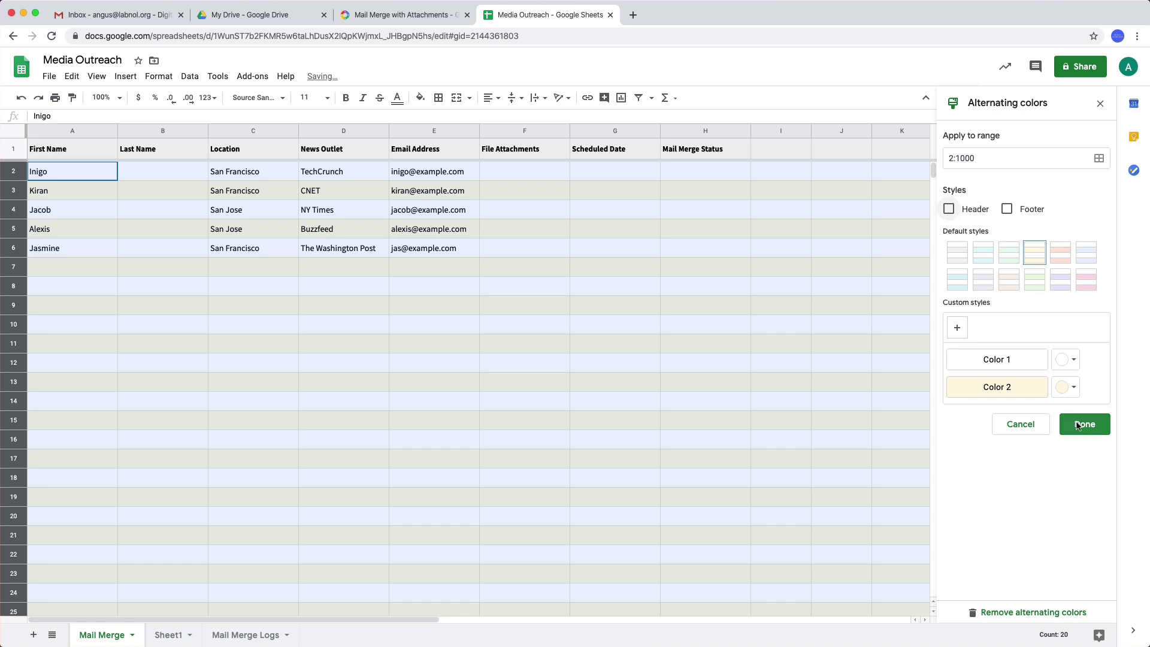
pyautogui.click(1078, 424)
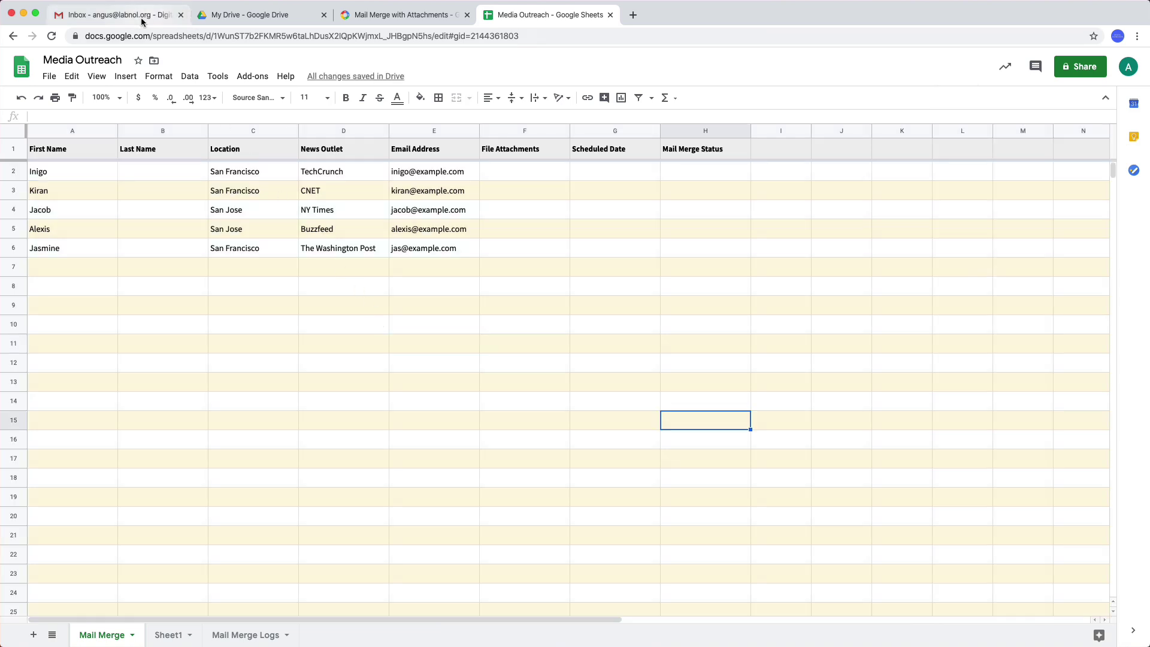
# - Start a new Gmail draft greeting {{First Name}}, mentioning {{News Outlet}} and describing the cab app
pyautogui.click(136, 22)
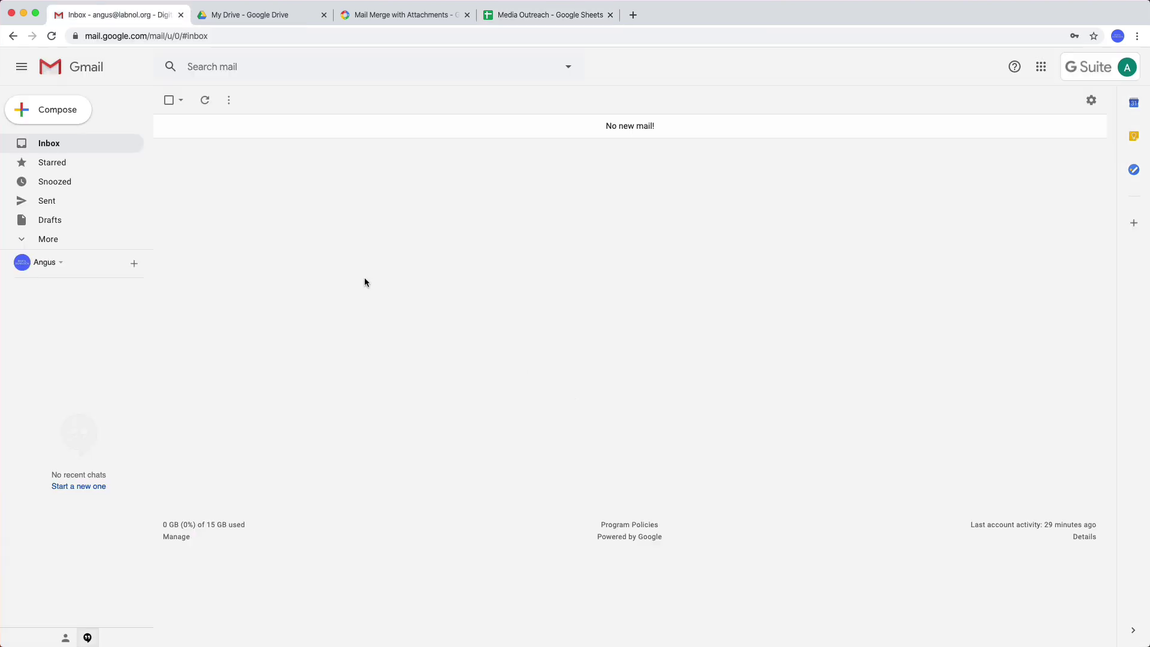
pyautogui.click(56, 117)
pyautogui.click(813, 379)
pyautogui.write('Hello {{First Name}}')
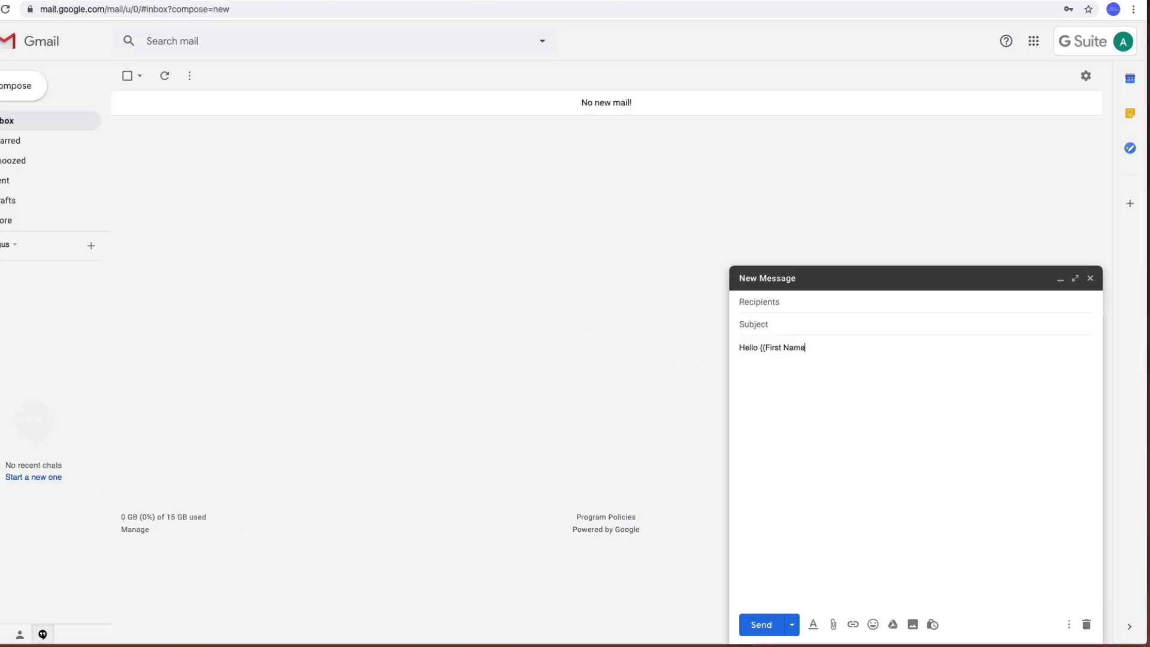
pyautogui.press('Return')
pyautogui.press('Return')
pyautogui.write("I've been foll")
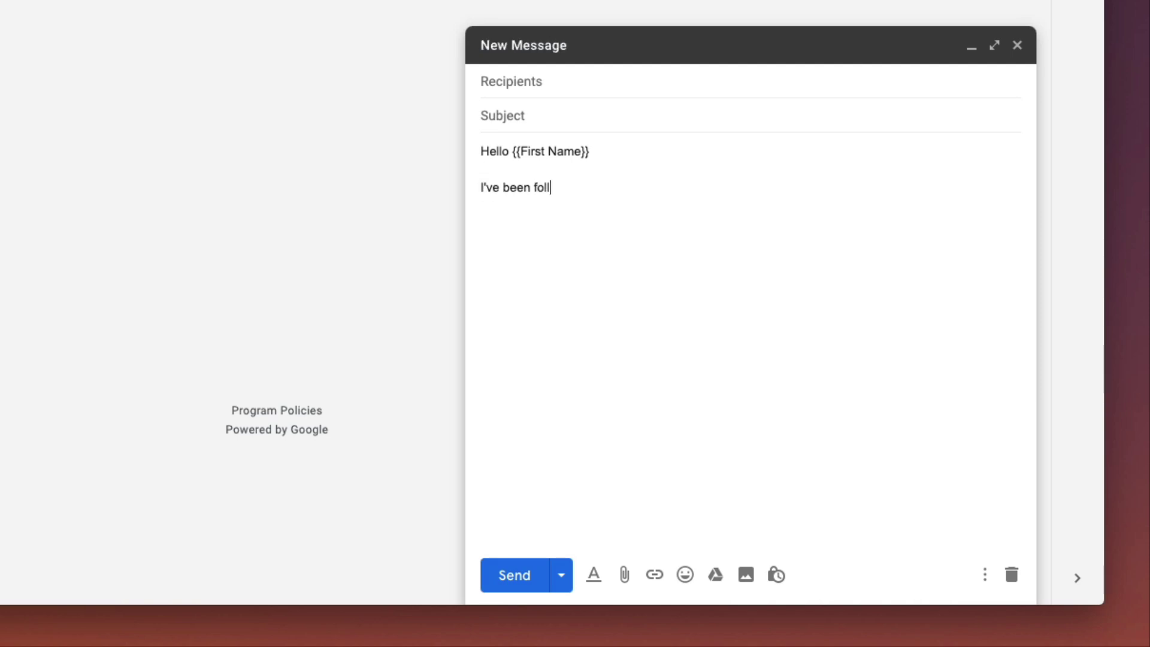
pyautogui.write('owing your stories on ')
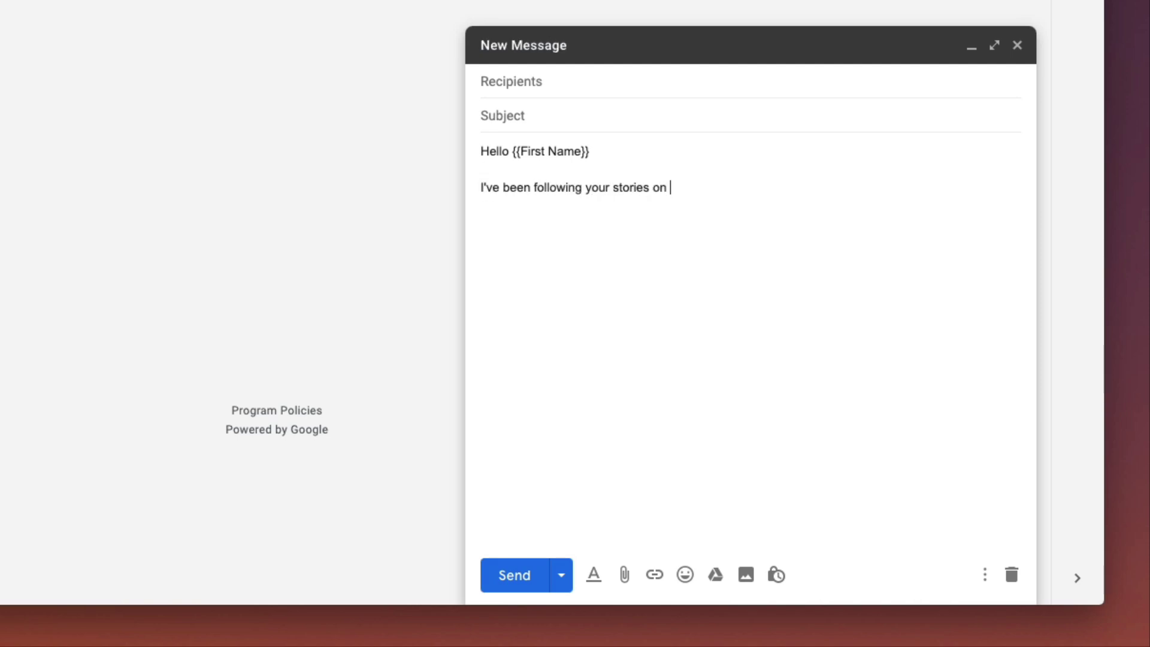
pyautogui.write('{{News Outlet')
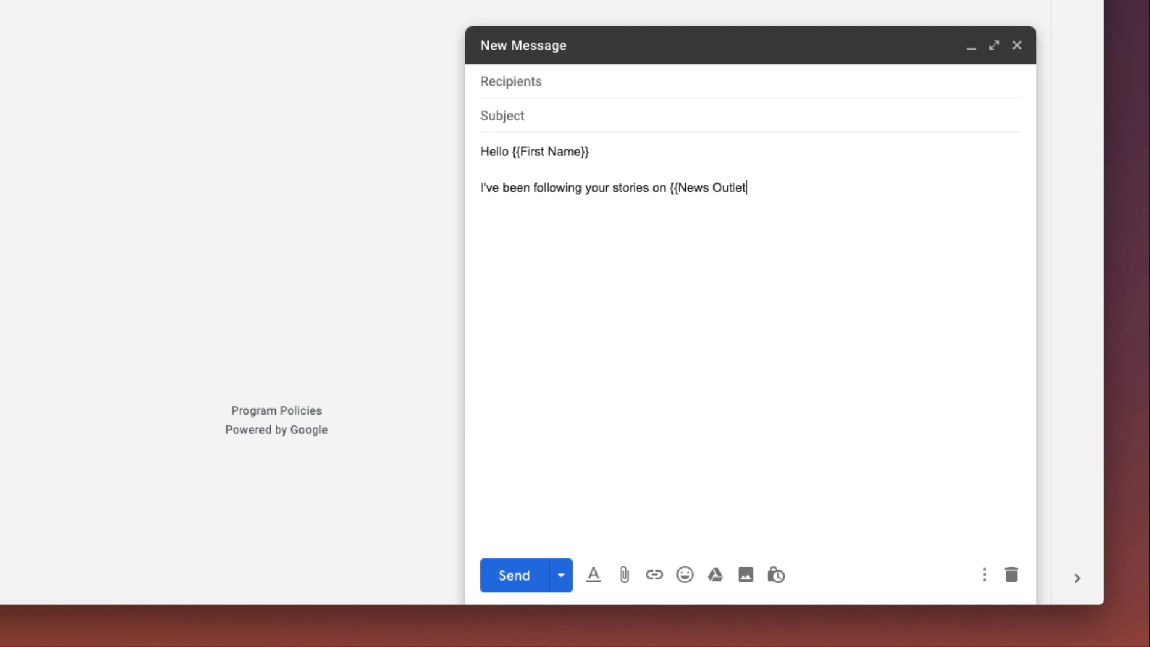
pyautogui.write('}} for a while and though')
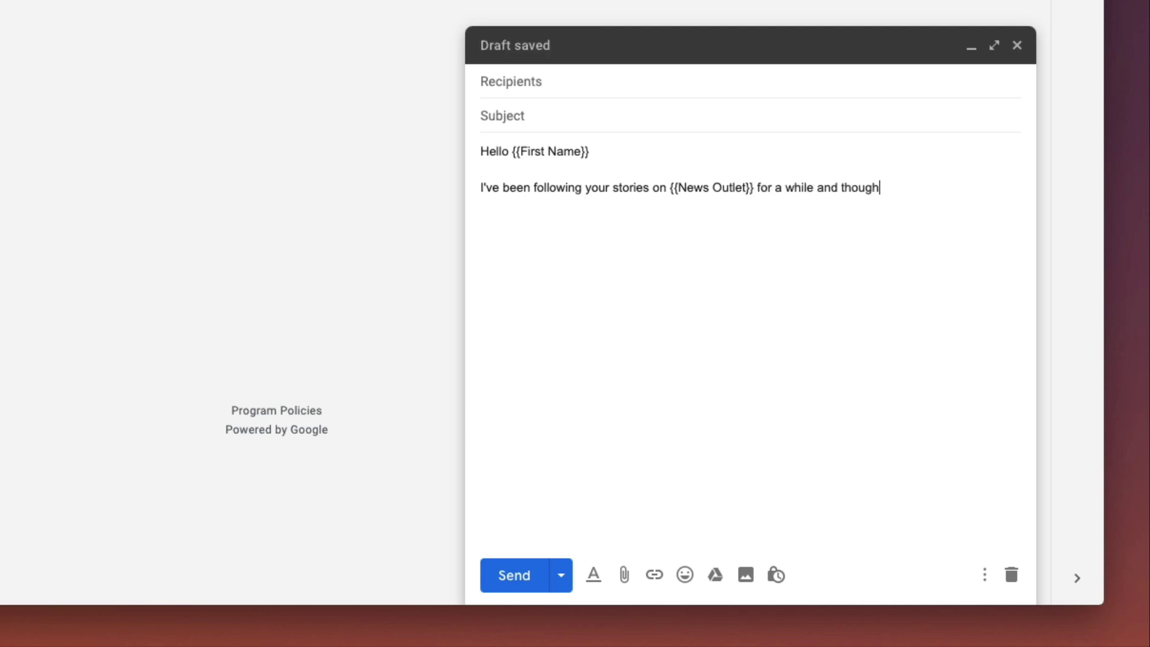
pyautogui.write('t our new App - Mercury ')
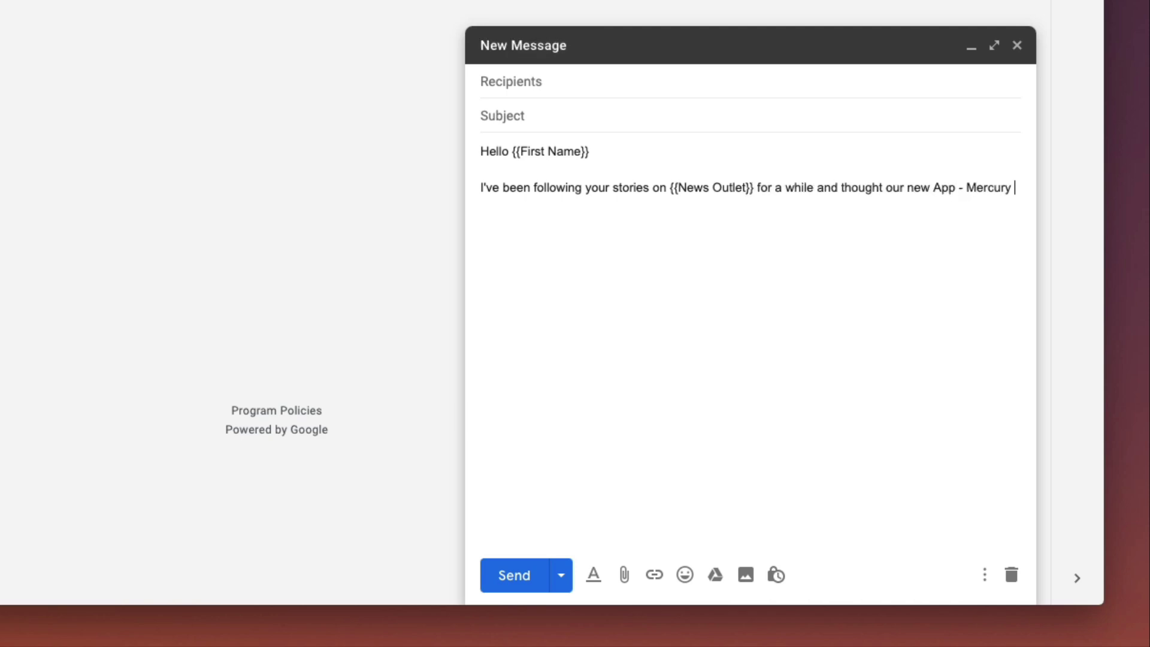
pyautogui.write('- might be to your interested.')
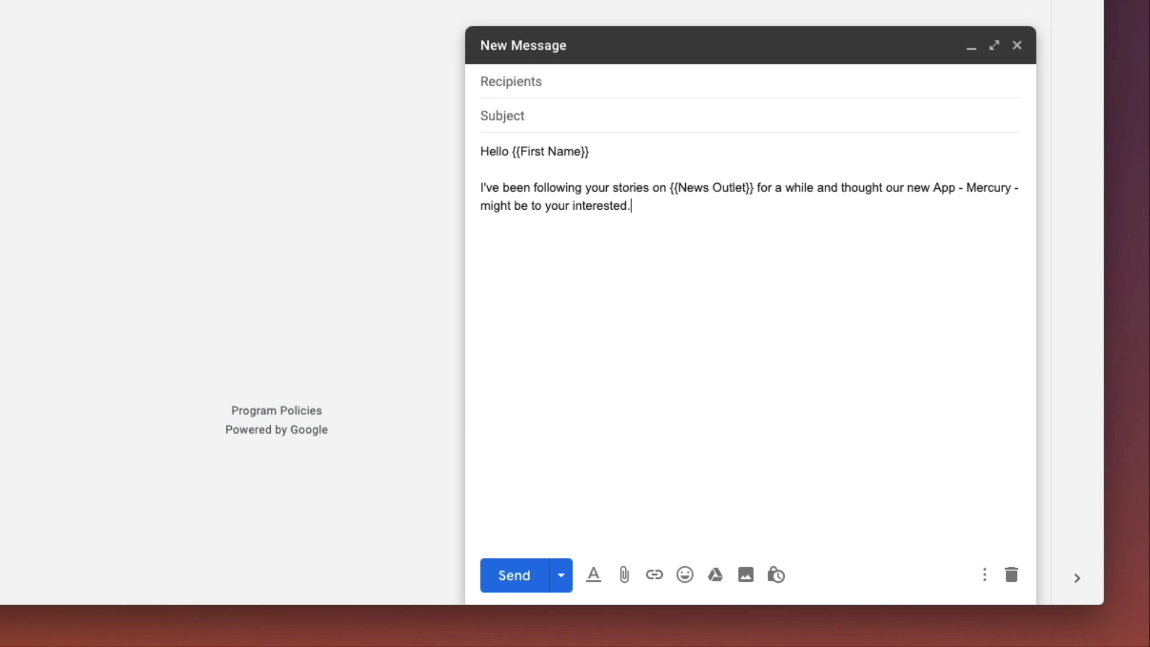
pyautogui.press('Return')
pyautogui.press('Return')
pyautogui.write('The app lets you check the avail')
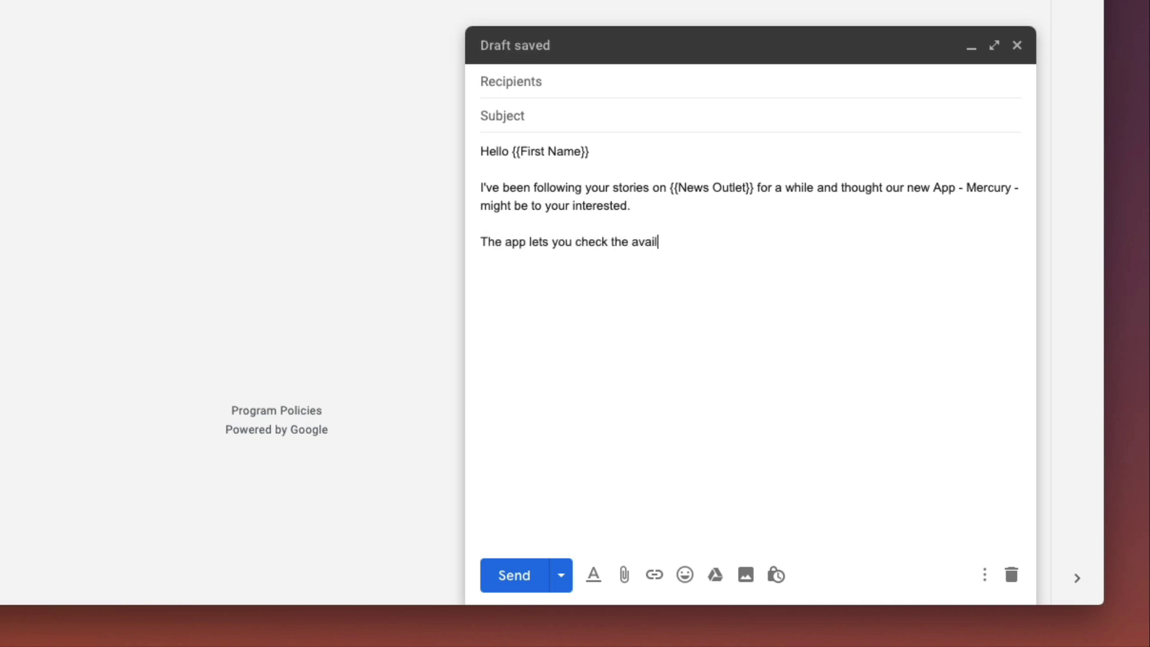
pyautogui.write('ability of cabs in your a')
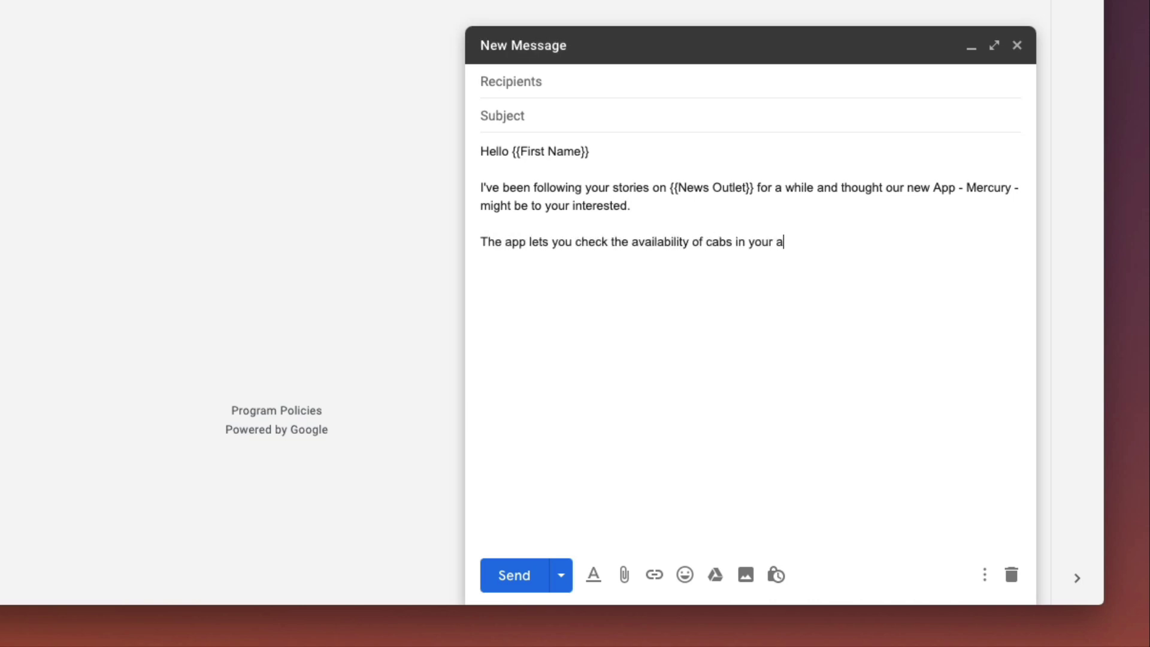
pyautogui.write('rea, compare prices and you can even boo')
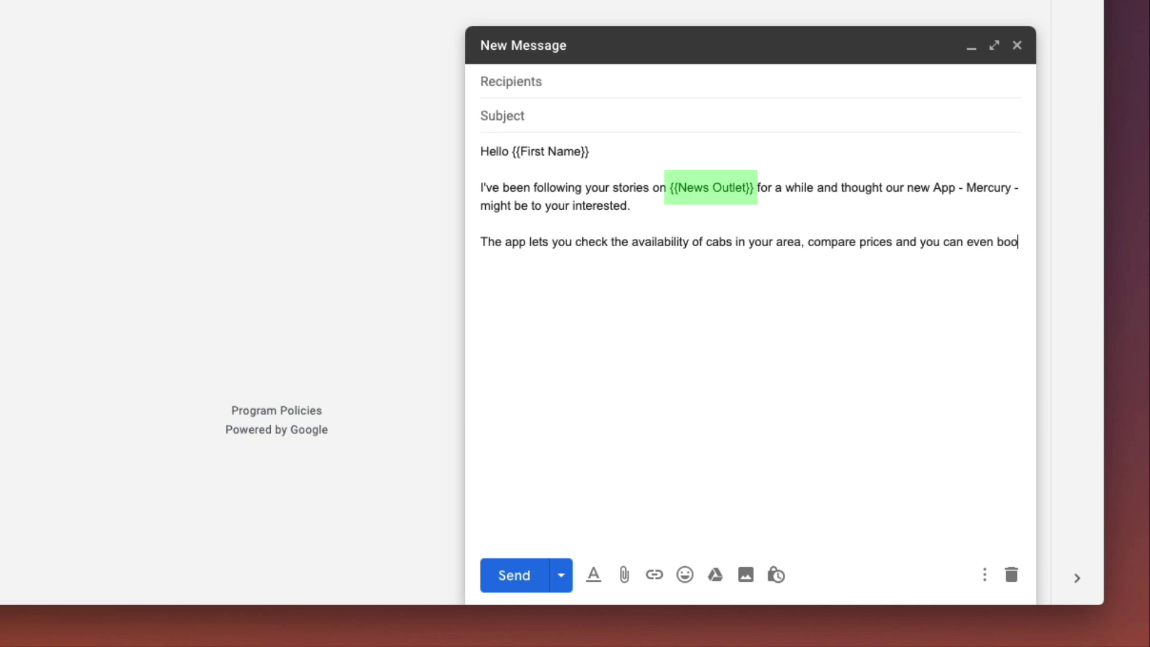
pyautogui.write('k cabs with a single tap.')
# - Add paragraphs on Android and iPhone availability and the attached screenshots and brochure, then 'thanks'
pyautogui.press('Return')
pyautogui.press('Return')
pyautogui.write('The app is available for Android and iPhone.')
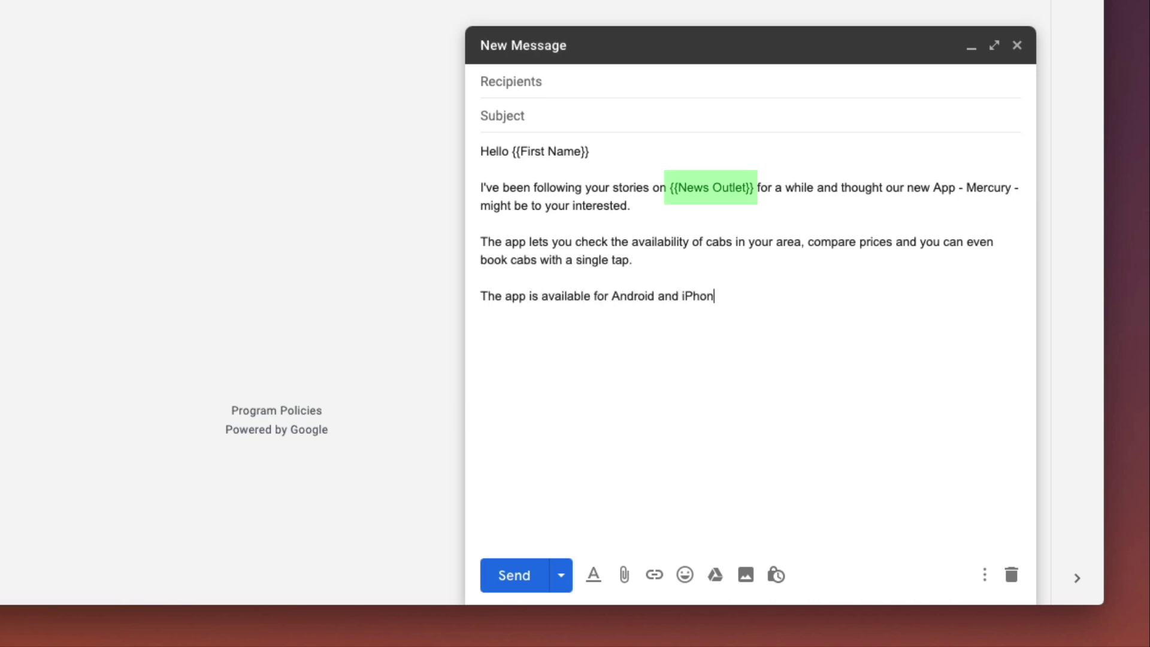
pyautogui.press('Return')
pyautogui.press('Return')
pyautogui.write("I've attached the ")
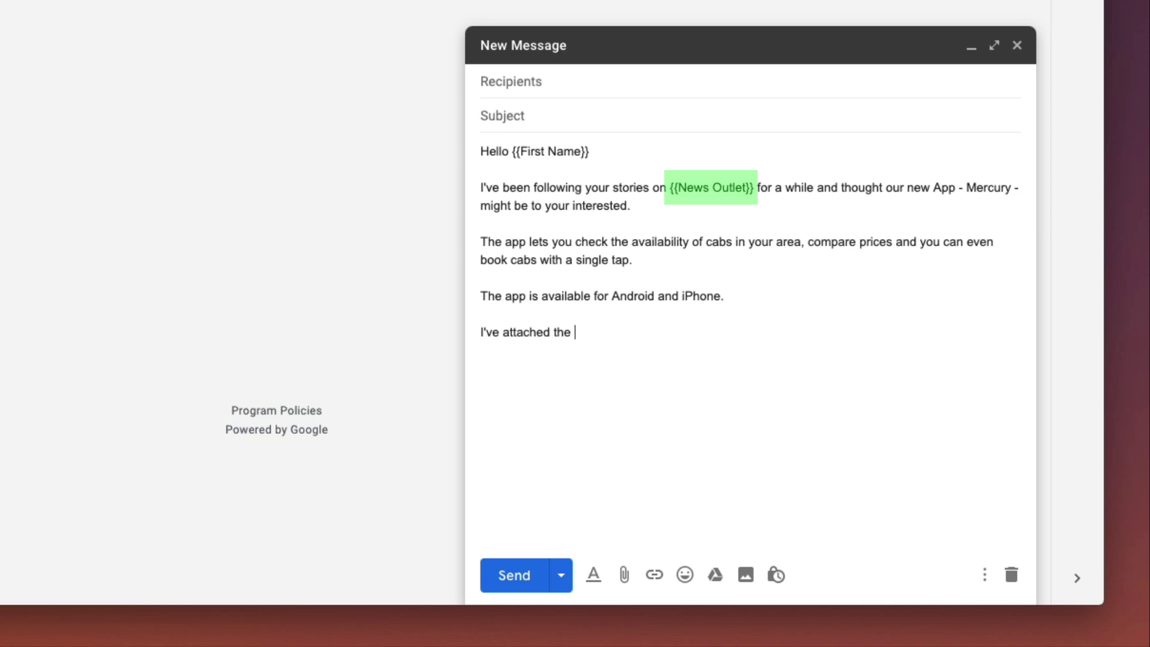
pyautogui.write('app scr')
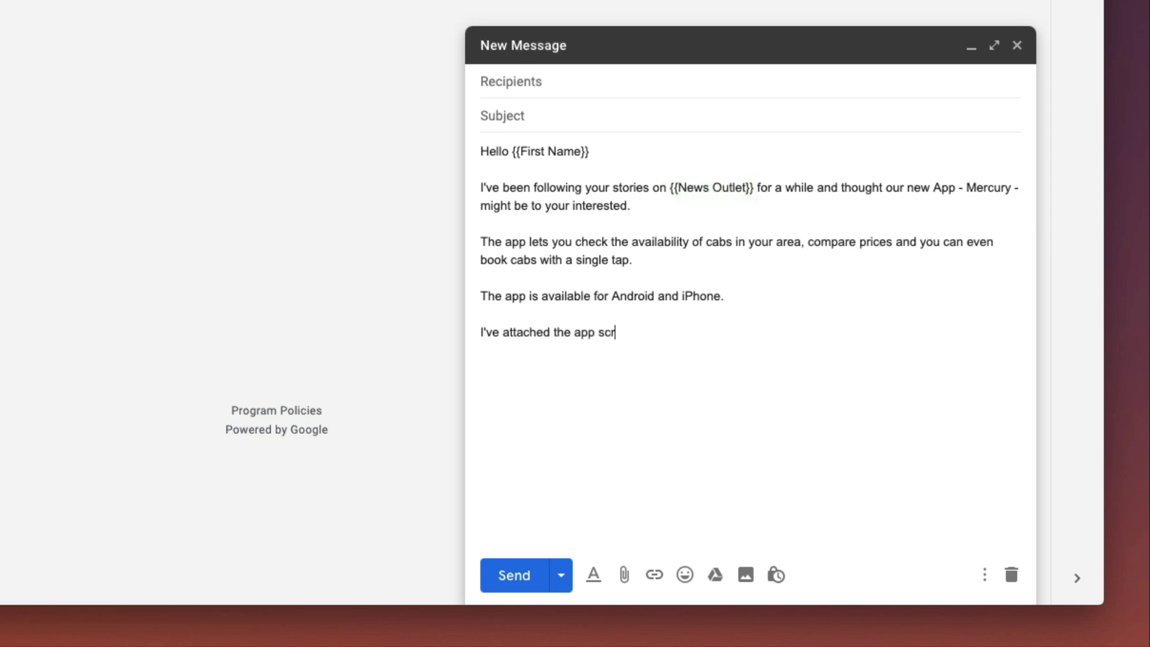
pyautogui.write('eenshots and a PDF brochure with technical details')
pyautogui.press('BackSpace')
pyautogui.press('BackSpace')
pyautogui.press('BackSpace')
pyautogui.press('BackSpace')
pyautogui.press('BackSpace')
pyautogui.write('etails.  ')
pyautogui.write('Let me know if it interests yo')
pyautogui.write('u.')
pyautogui.press('Return')
pyautogui.press('Return')
pyautogui.write('thanks')
pyautogui.press('Return')
# - Finish the sign-off with the sender's name and enter subject 'New App Makes Cab Booking Simple in {{Location}}'
pyautogui.write('Angus')
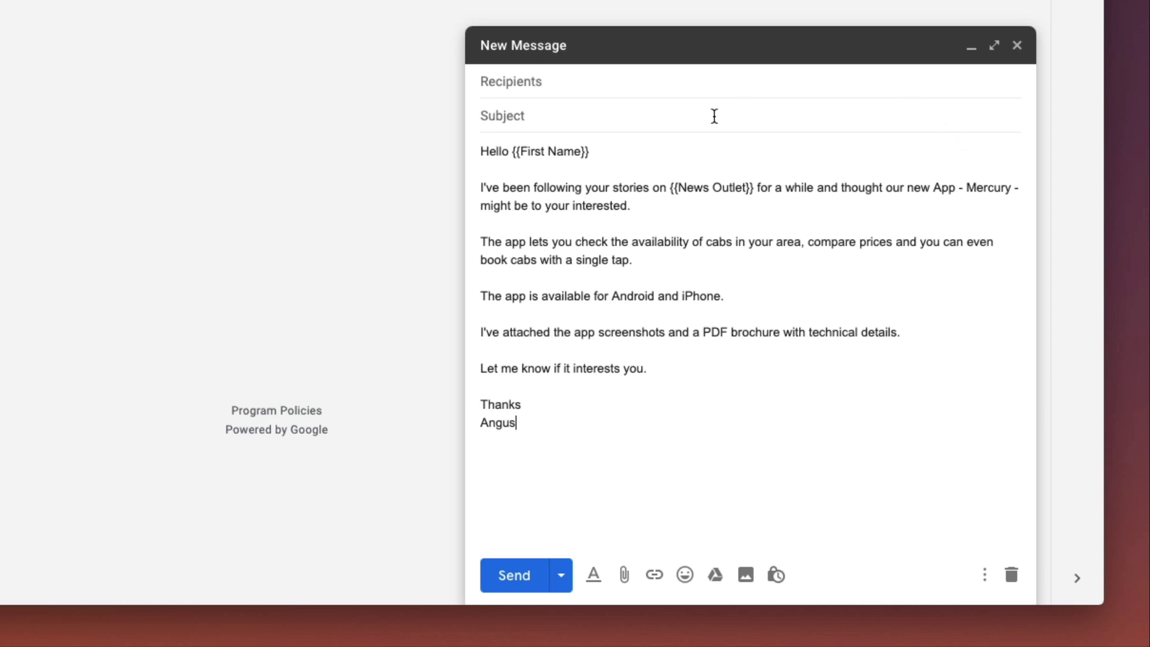
pyautogui.click(715, 117)
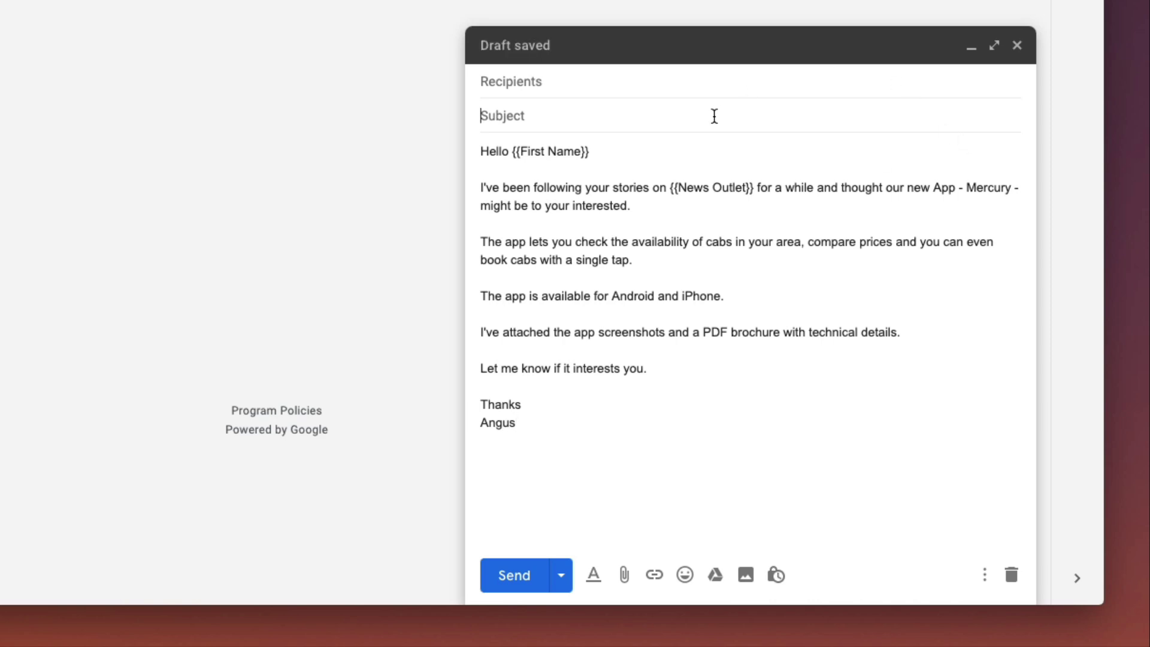
pyautogui.write('New App Makes C')
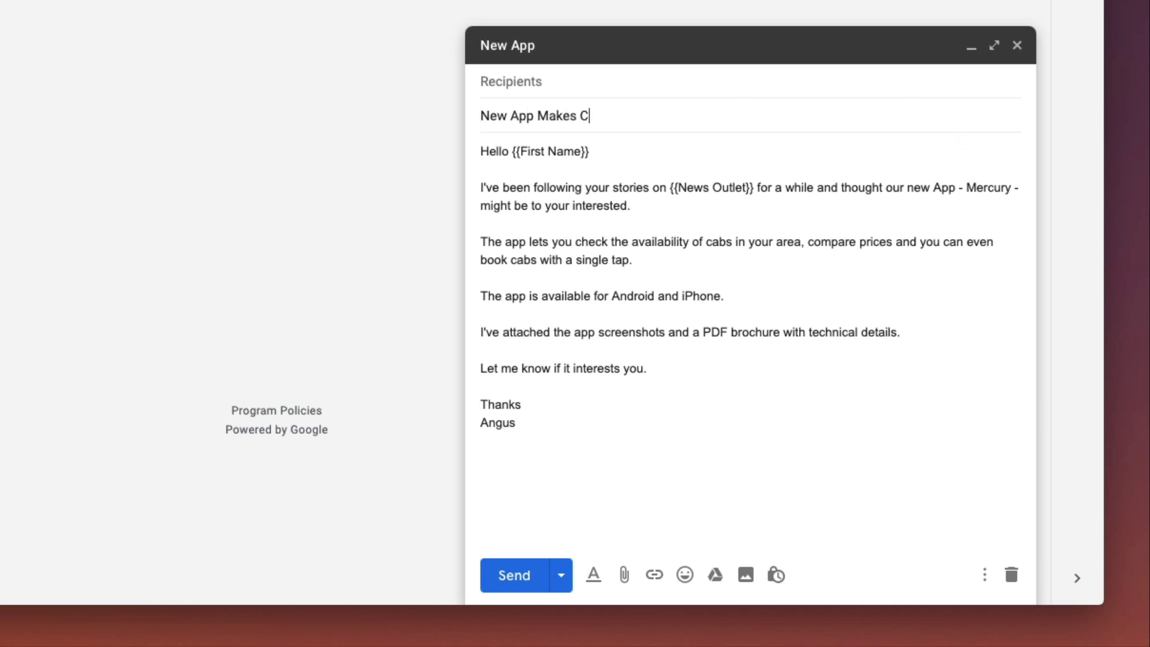
pyautogui.write('ab Booking Si')
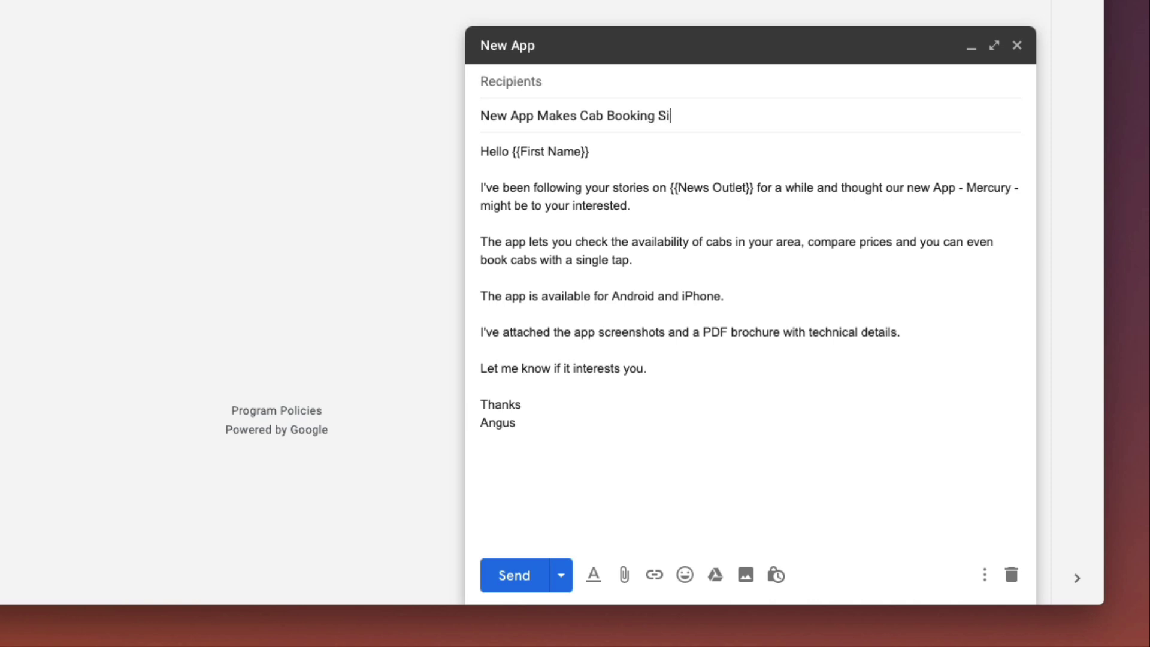
pyautogui.write('mple')
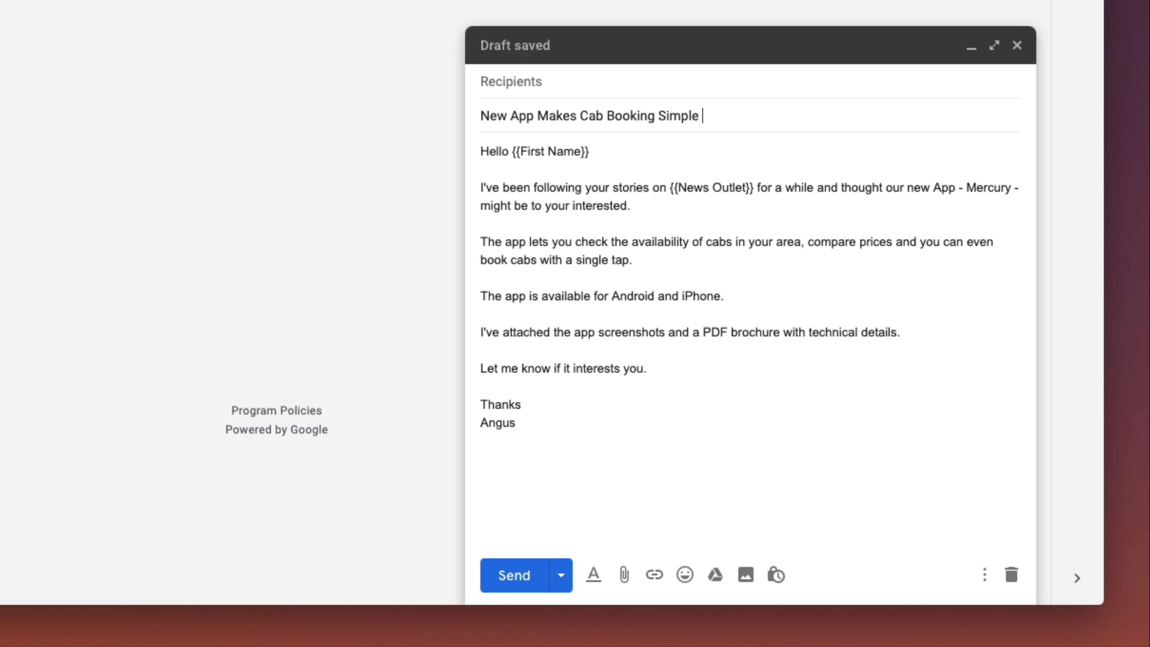
pyautogui.write(' in {{Locati')
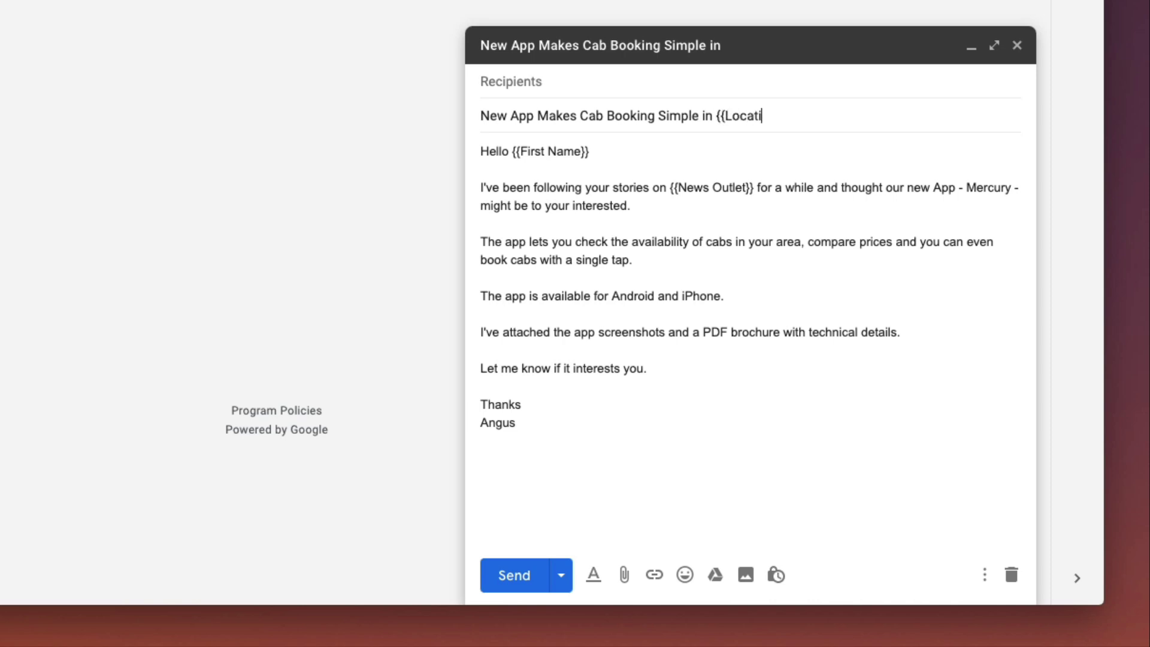
pyautogui.write('on}}')
# - Append a taxi emoji to the end of the subject line
pyautogui.press('ctrl+super+space')
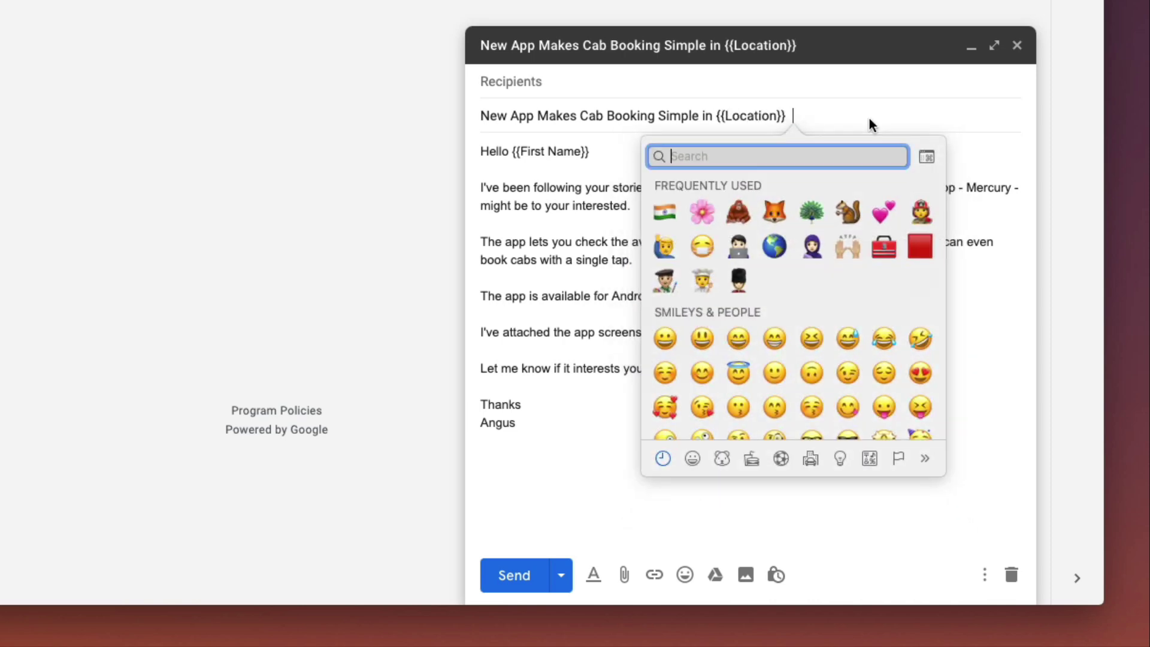
pyautogui.write('taxi')
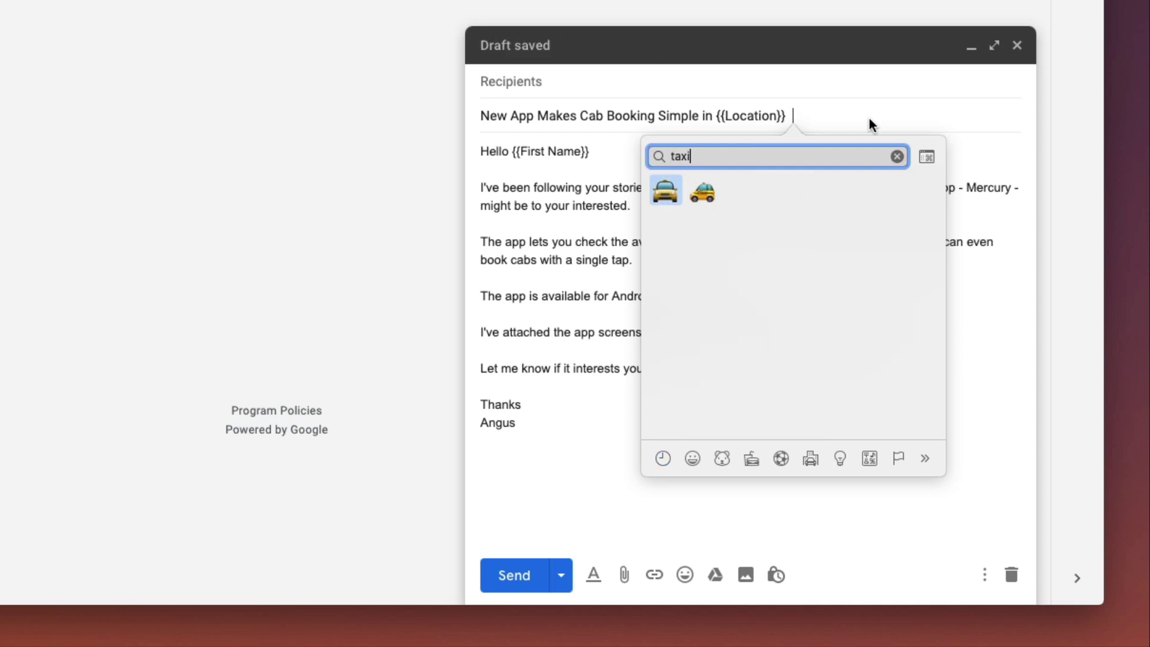
pyautogui.press('Return')
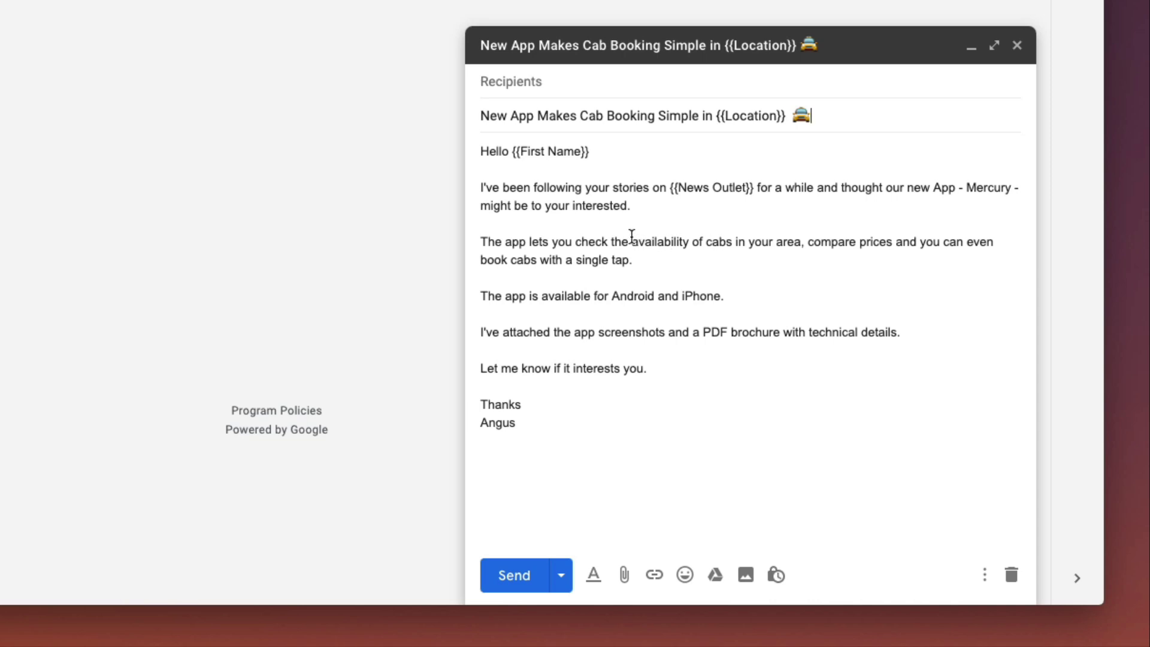
# - Highlight 'availability of cabs in your area' in the body with a yellow background
pyautogui.moveTo(633, 238); pyautogui.dragTo(796, 238)
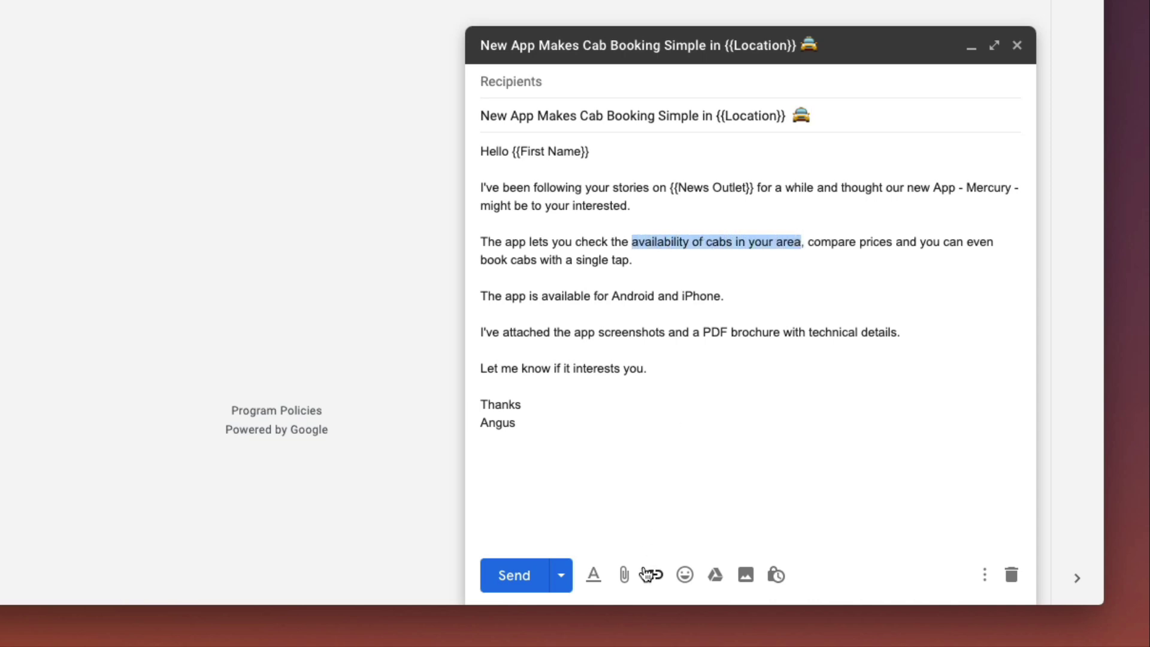
pyautogui.click(593, 575)
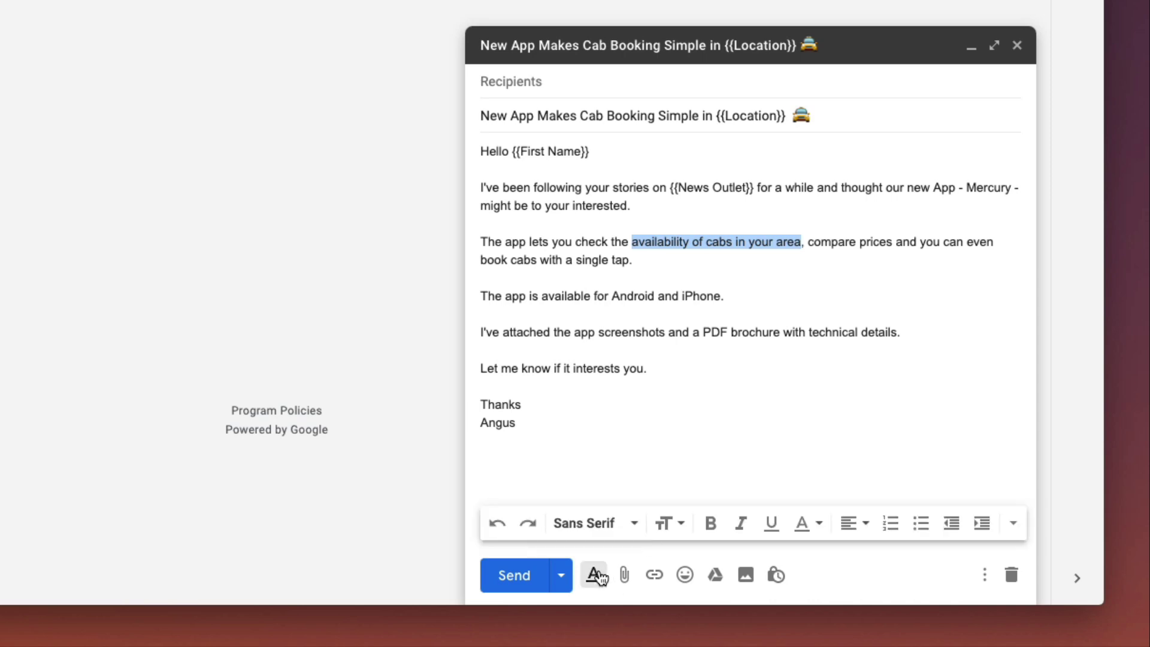
pyautogui.click(821, 526)
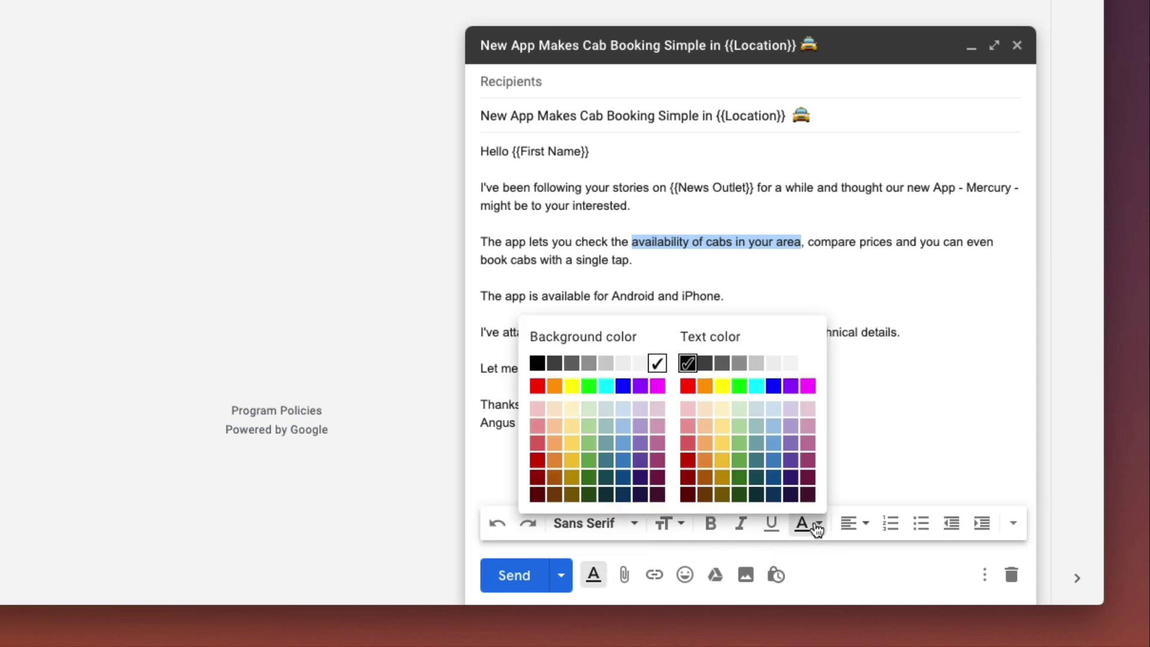
pyautogui.click(579, 390)
pyautogui.click(861, 273)
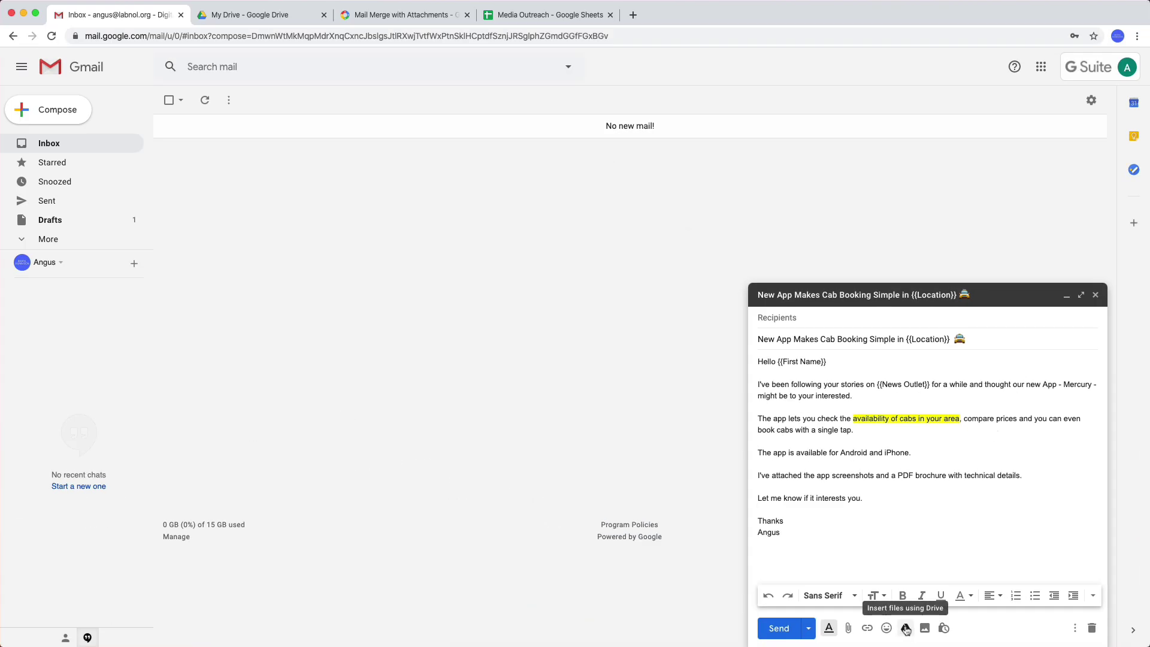
# - Attach Brochure.pdf, screenshot2.webp and screenshots1.webp from Drive to the draft as file attachments
pyautogui.click(906, 628)
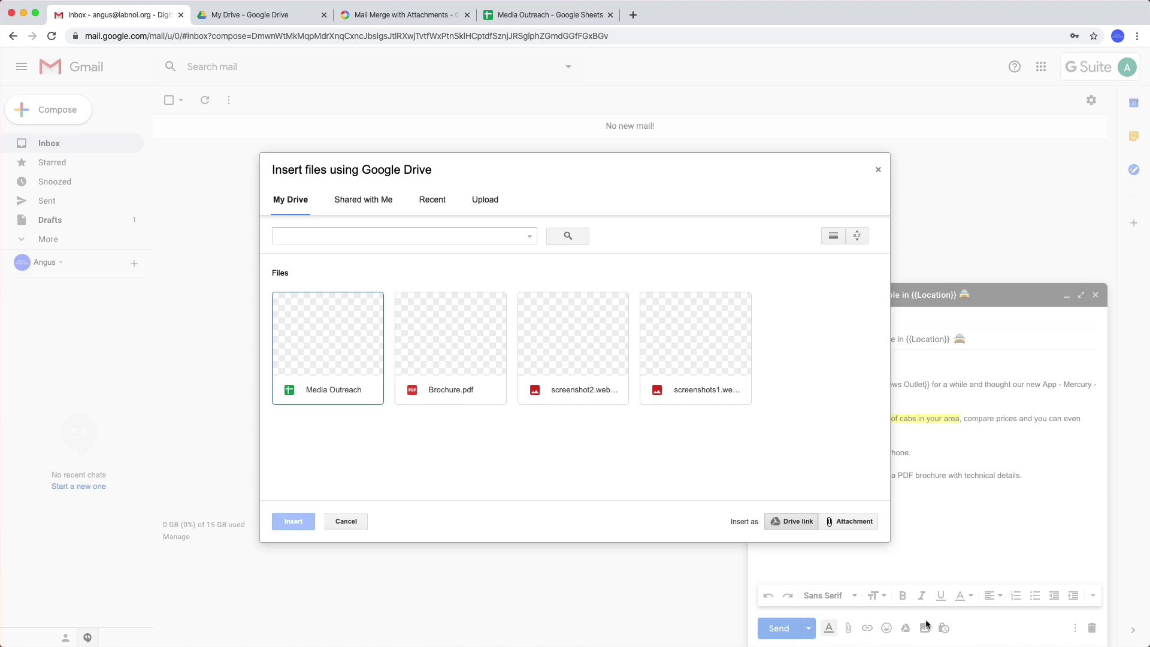
pyautogui.click(482, 337)
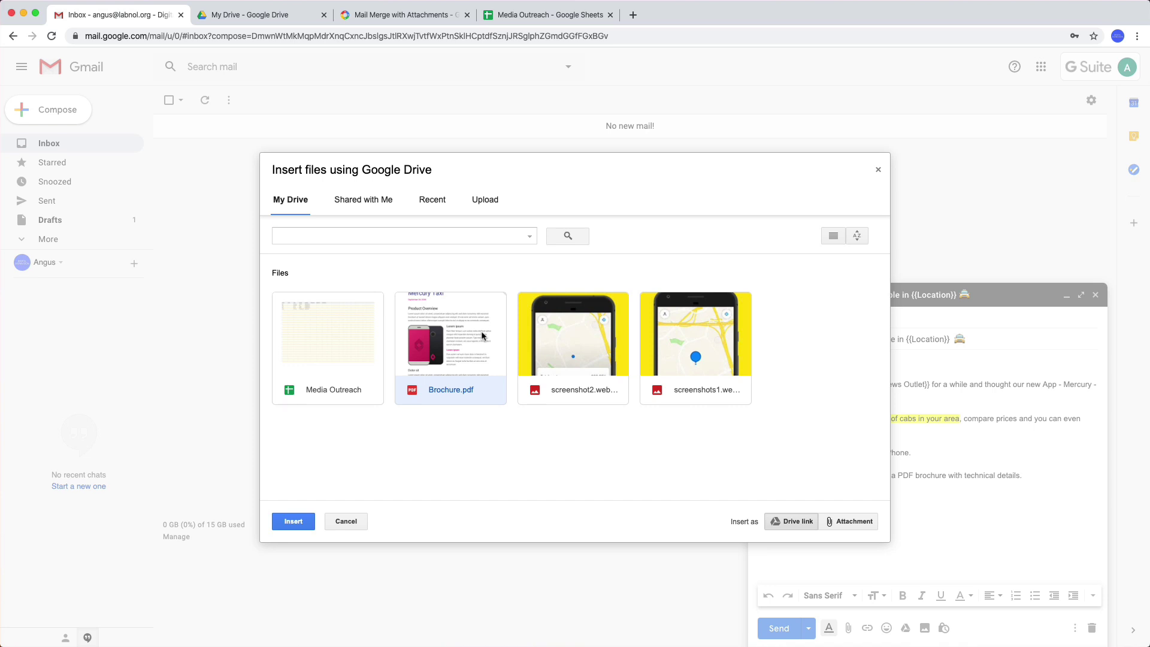
pyautogui.click(582, 342)
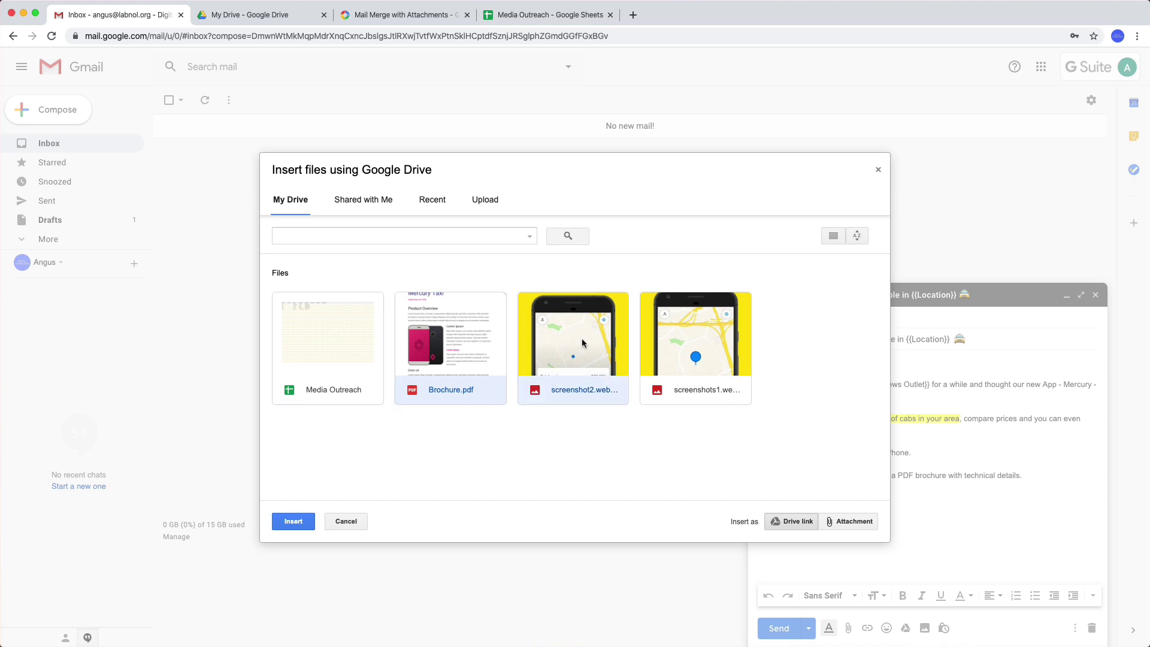
pyautogui.click(701, 347)
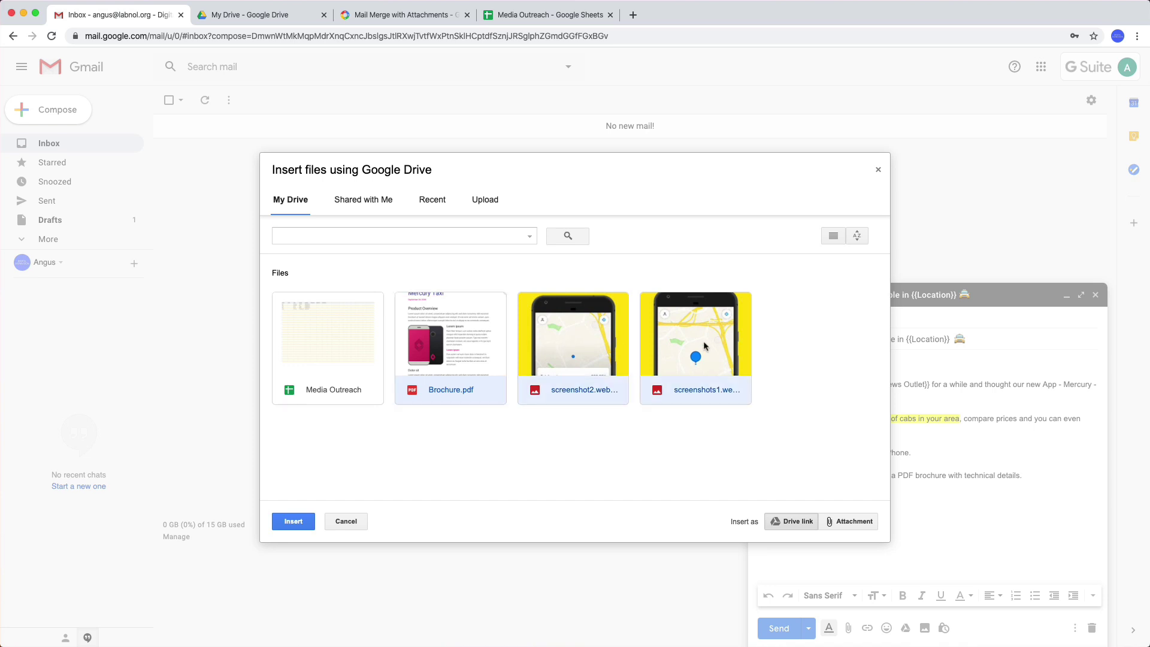
pyautogui.click(852, 524)
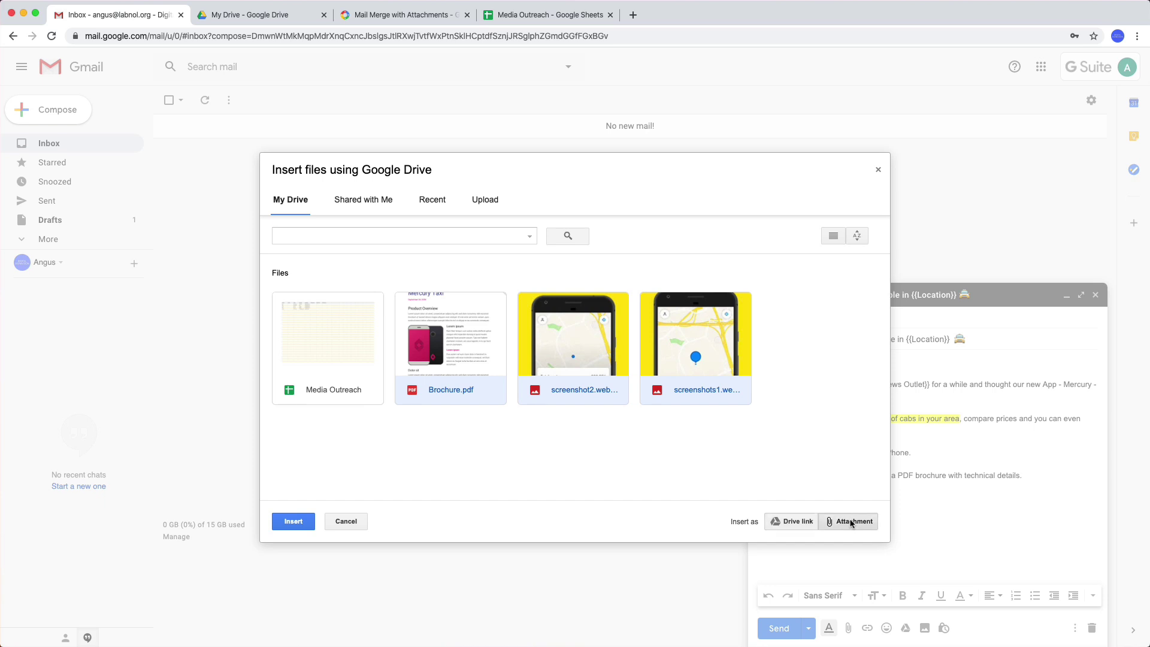
pyautogui.click(294, 521)
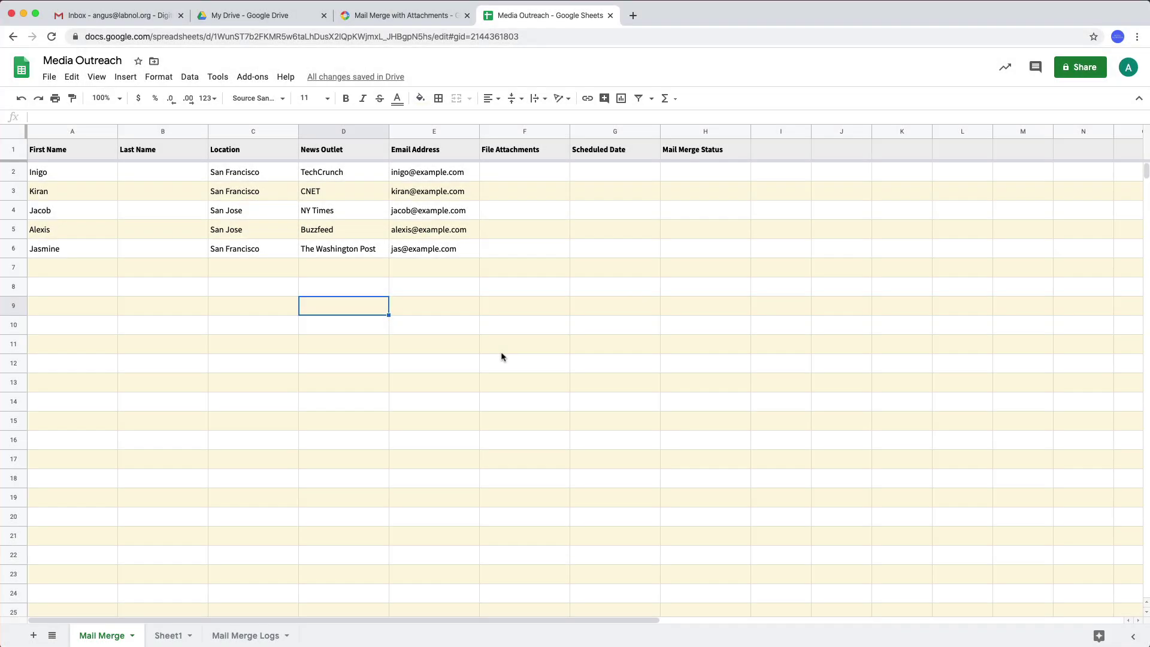
# - Open the Configure Mail Merge pane and select the Mail Merge sheet as the data source
pyautogui.click(252, 77)
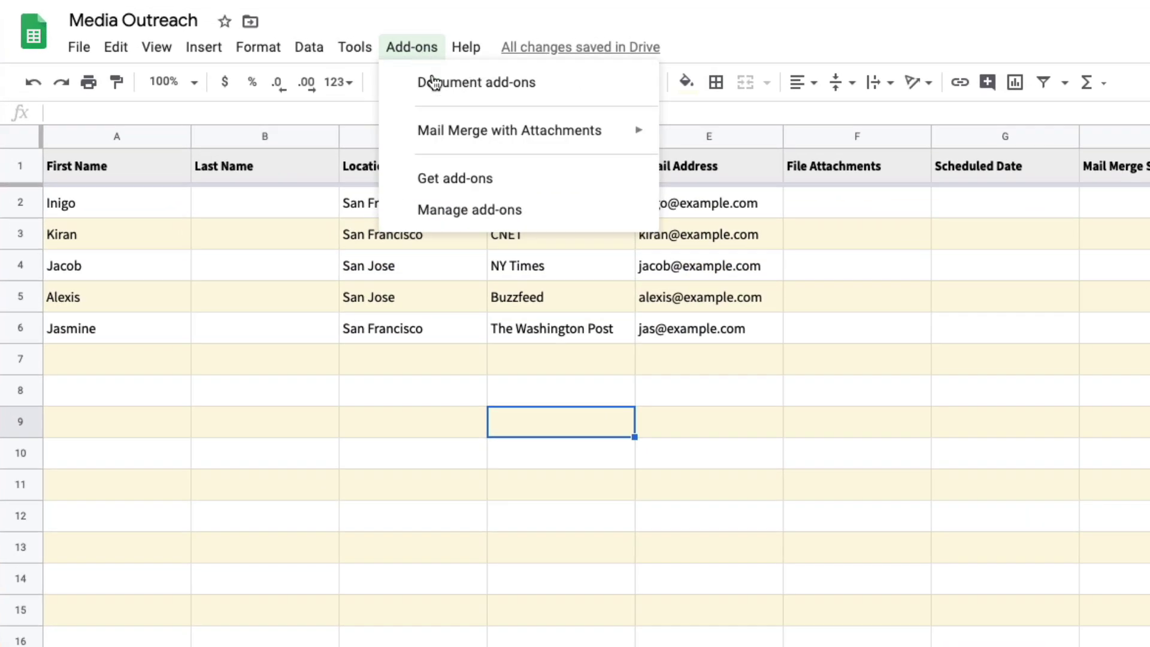
pyautogui.moveTo(483, 132)
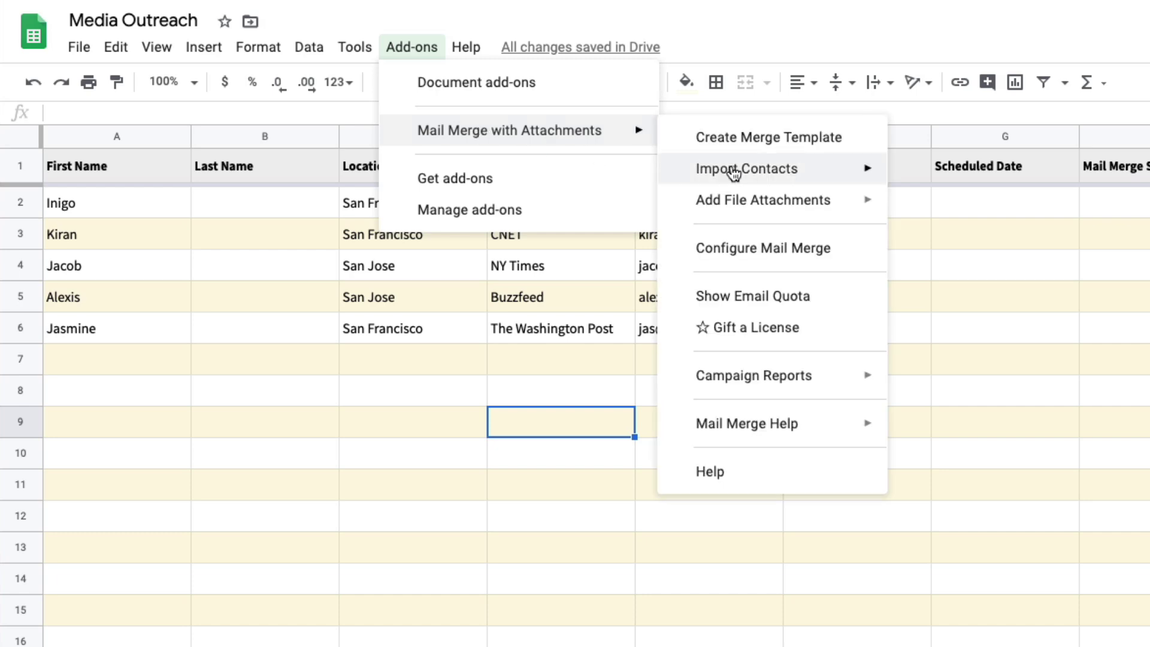
pyautogui.click(776, 260)
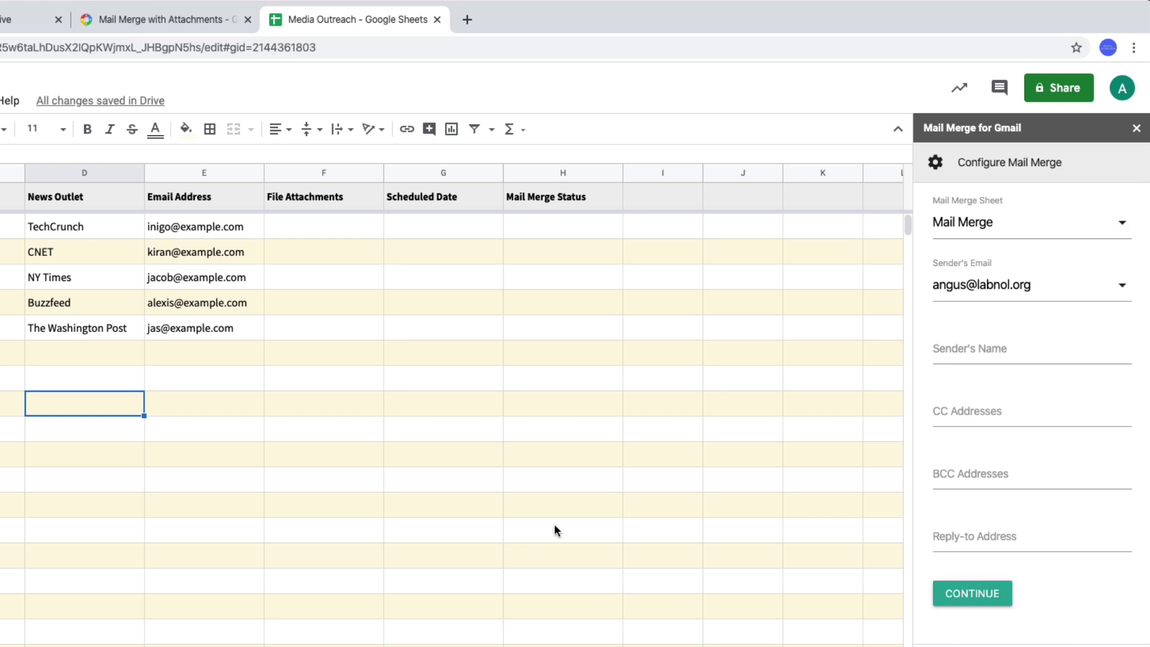
pyautogui.click(1092, 234)
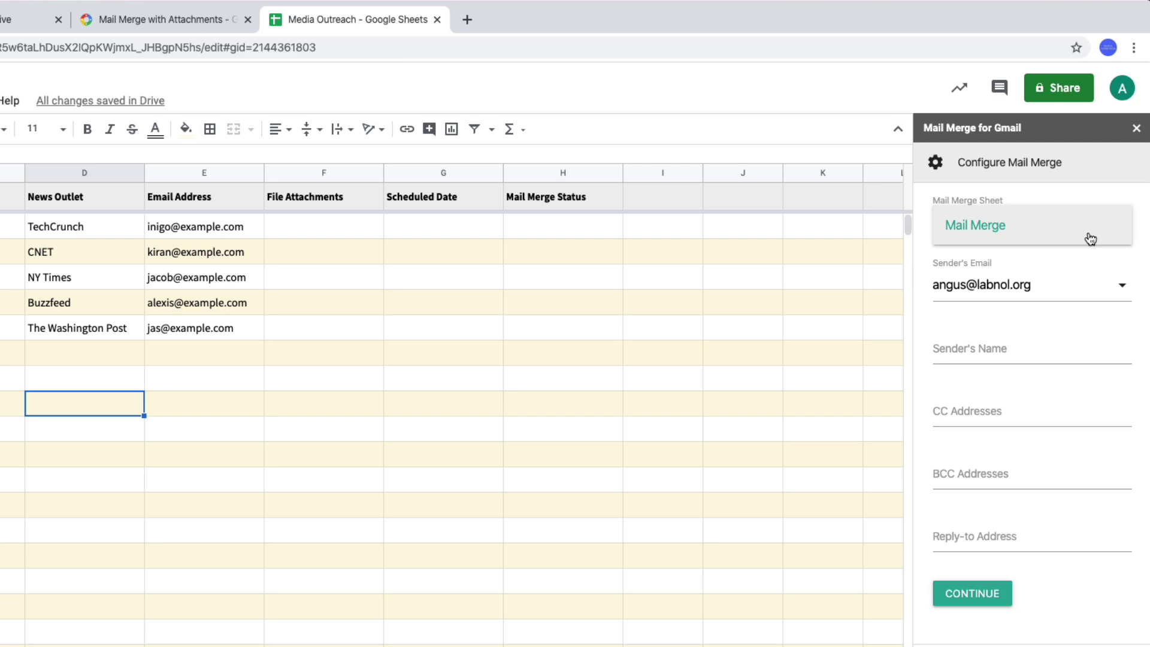
pyautogui.click(1090, 237)
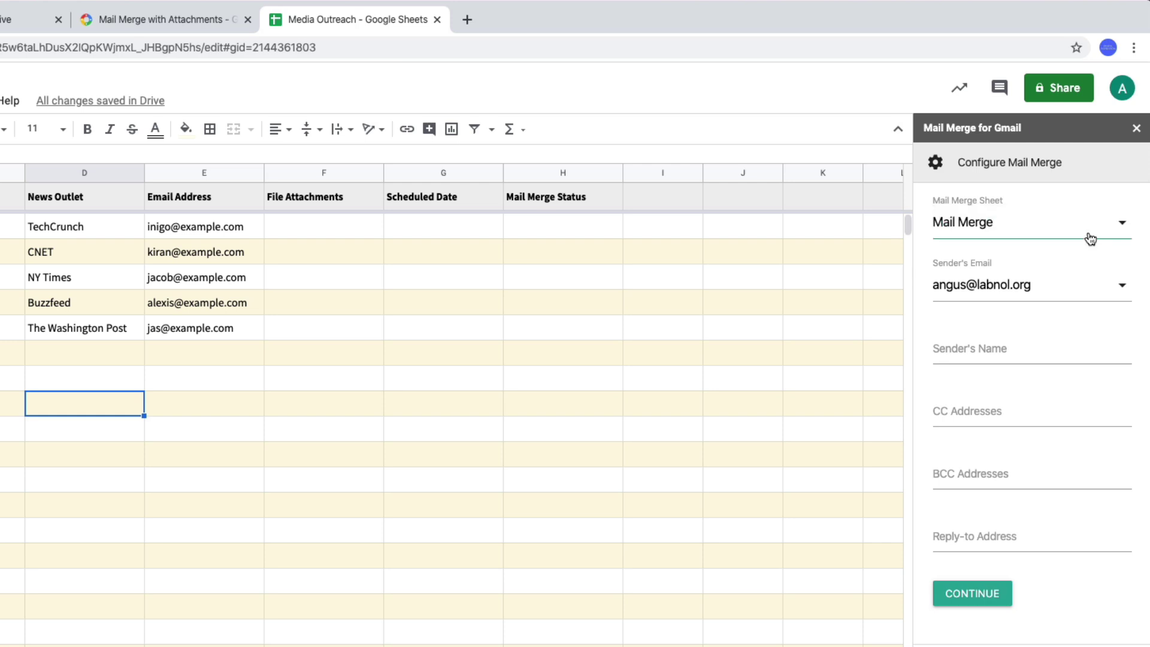
# - Send from the account's own address and enter the sender's display name
pyautogui.click(1075, 293)
pyautogui.click(1089, 298)
pyautogui.click(1056, 350)
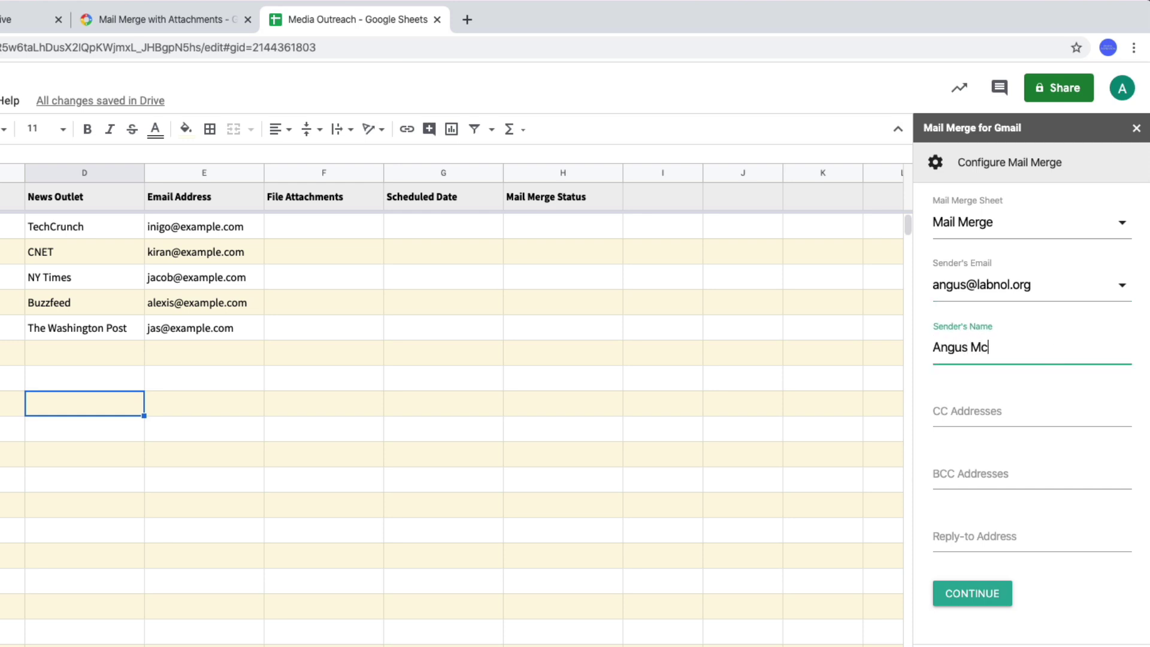
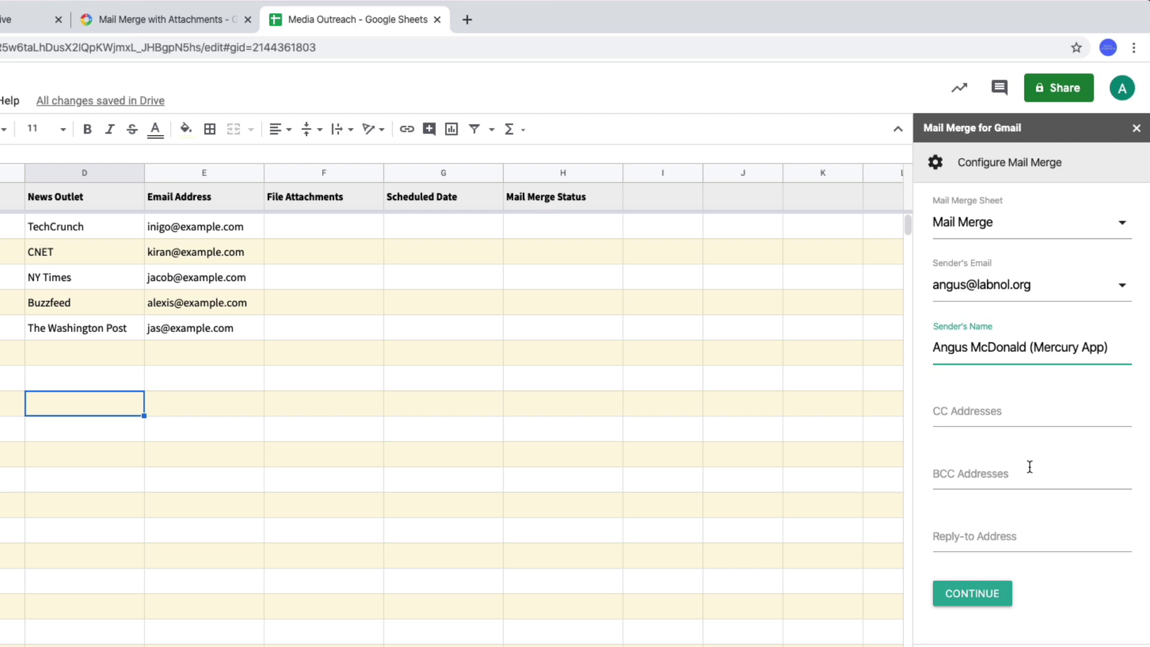
# - Name the campaign 'Media Outreach for Mercury' and enable tracking of email opens
pyautogui.click(970, 592)
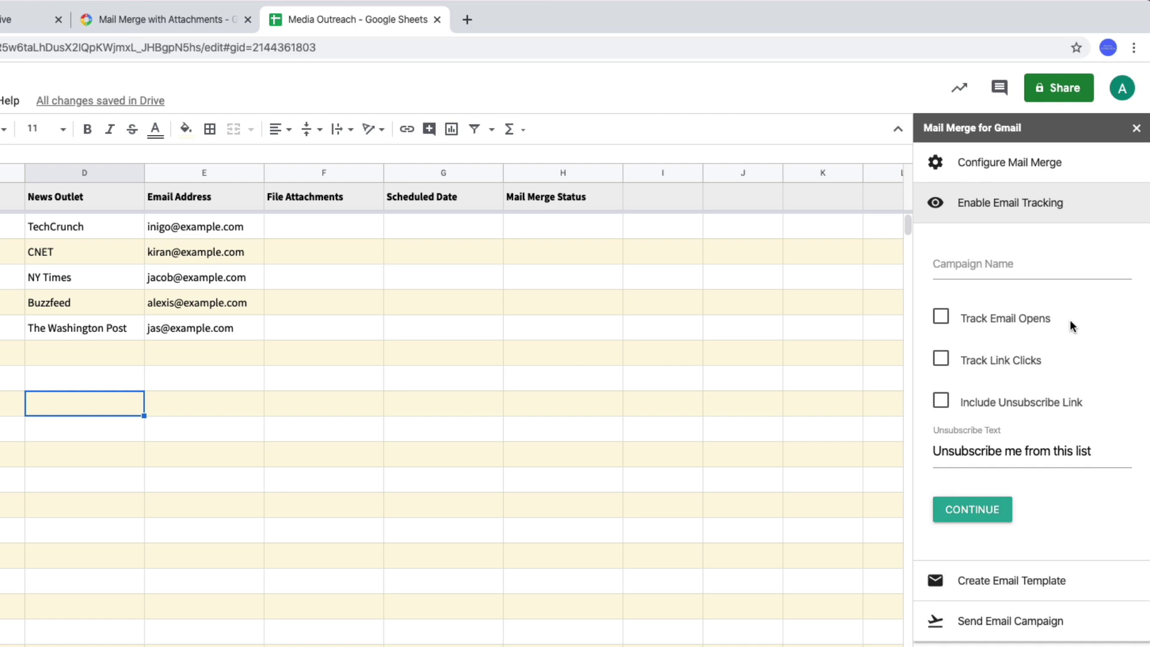
pyautogui.click(1027, 267)
pyautogui.write('Media ')
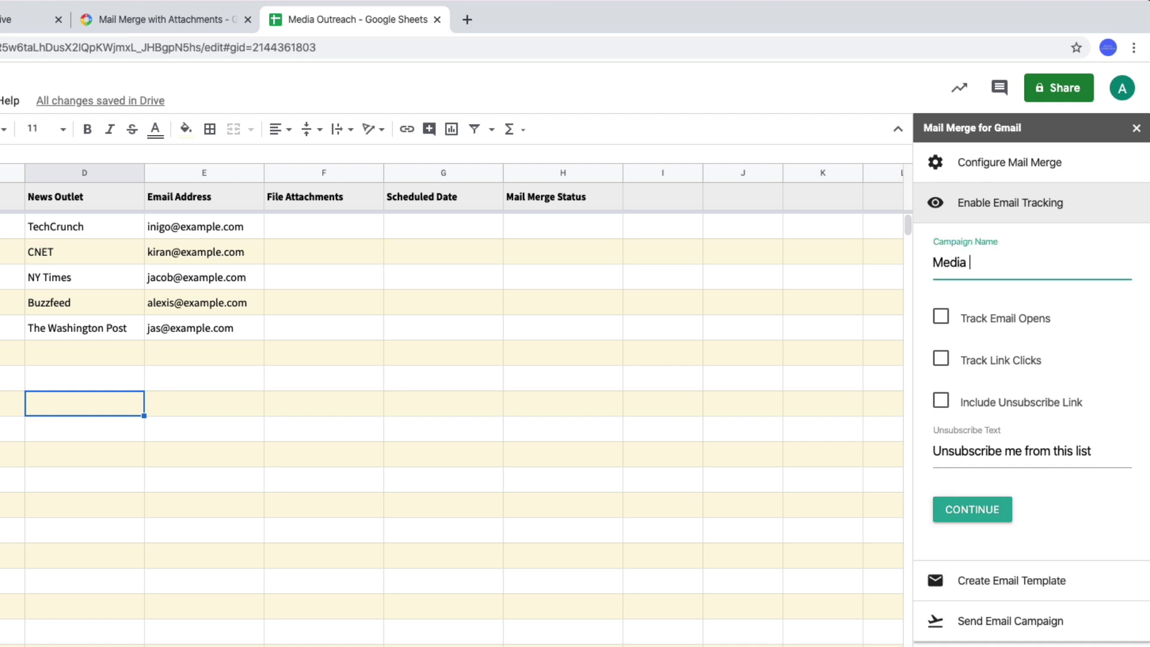
pyautogui.write('Outreach for Mercu')
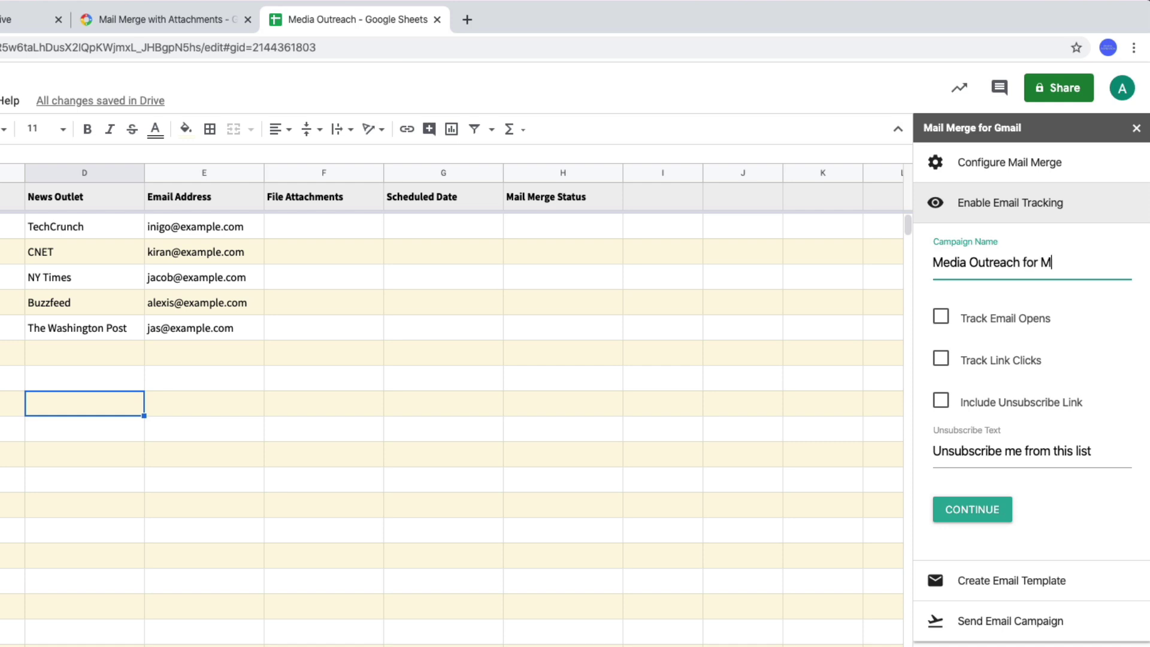
pyautogui.write('ry')
pyautogui.click(1015, 327)
# - Set the 'New App Makes Cab Booking Simple in {{Location}}' Gmail draft as the email template and save
pyautogui.click(972, 509)
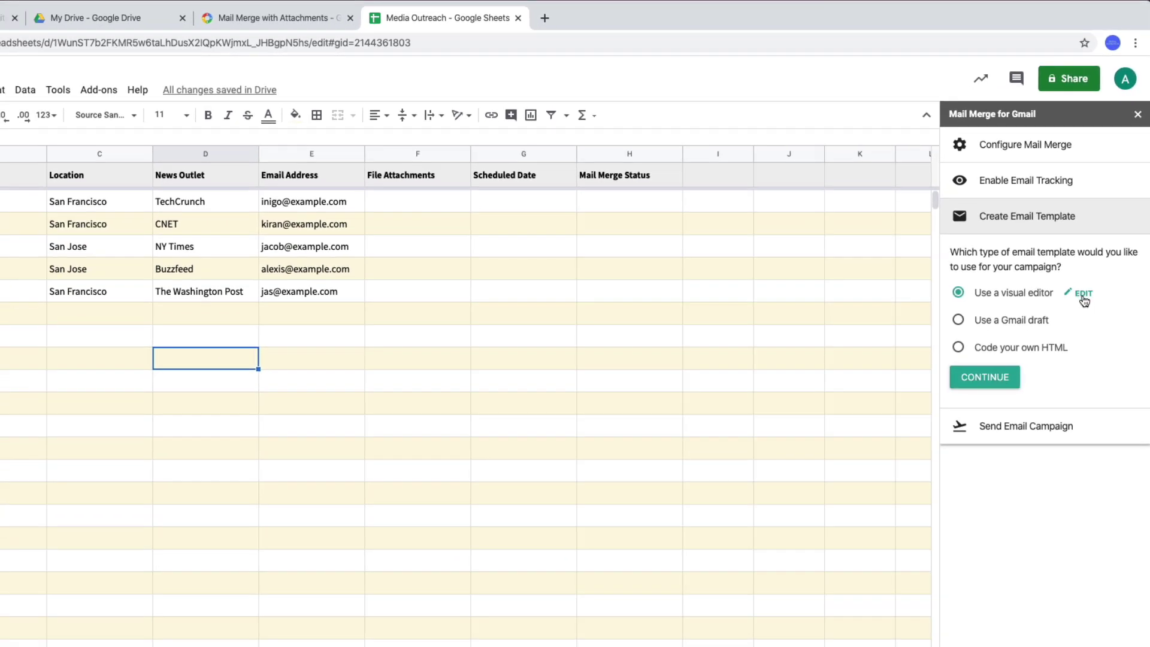
pyautogui.click(1084, 297)
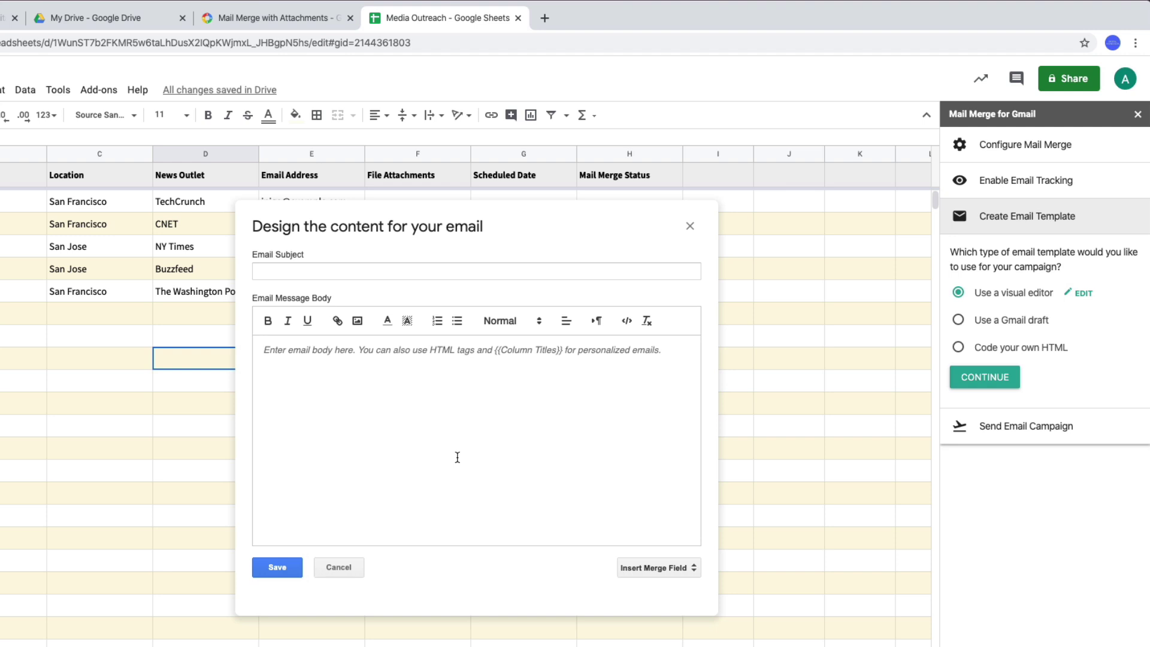
pyautogui.click(339, 567)
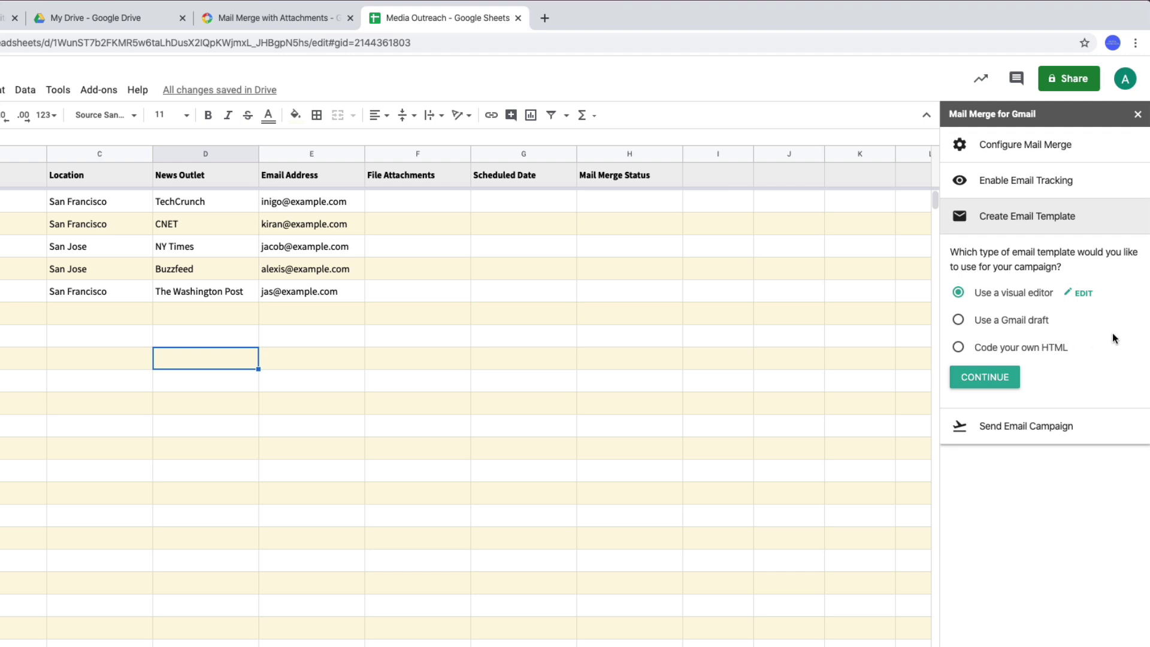
pyautogui.click(1034, 324)
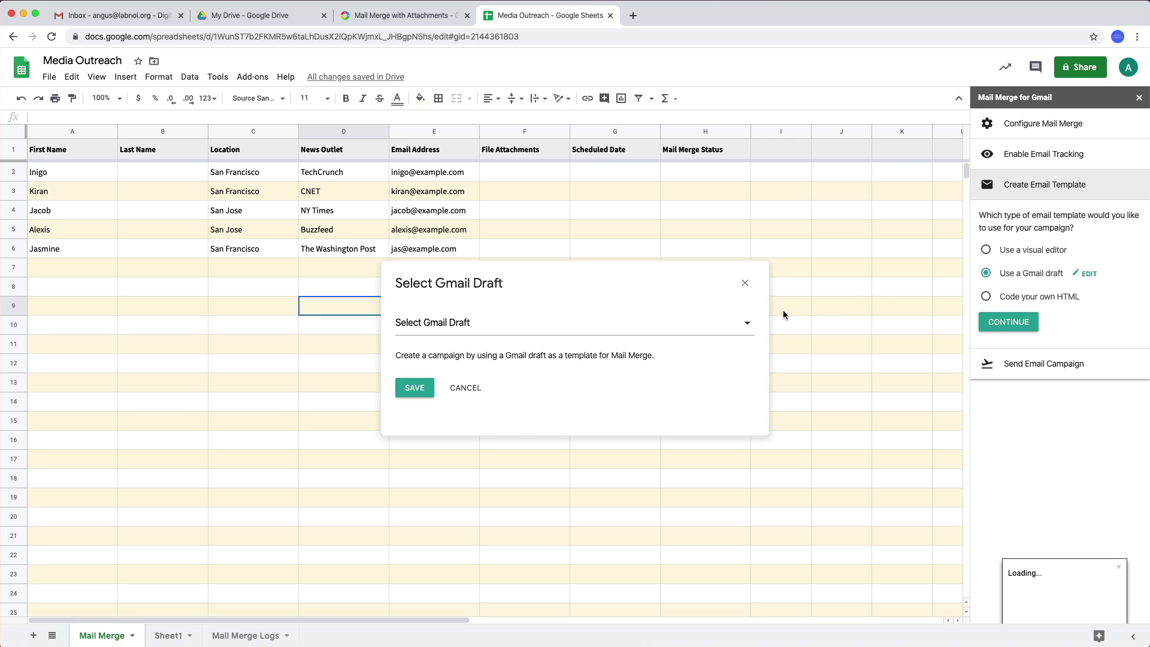
pyautogui.click(731, 332)
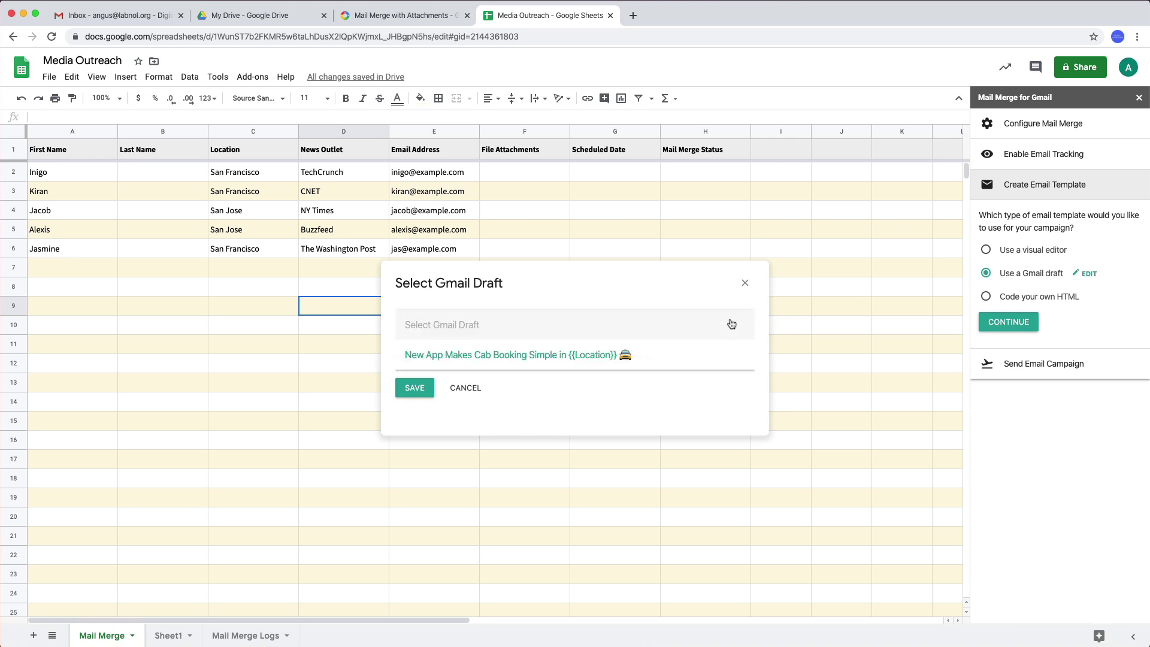
pyautogui.click(711, 361)
pyautogui.click(415, 388)
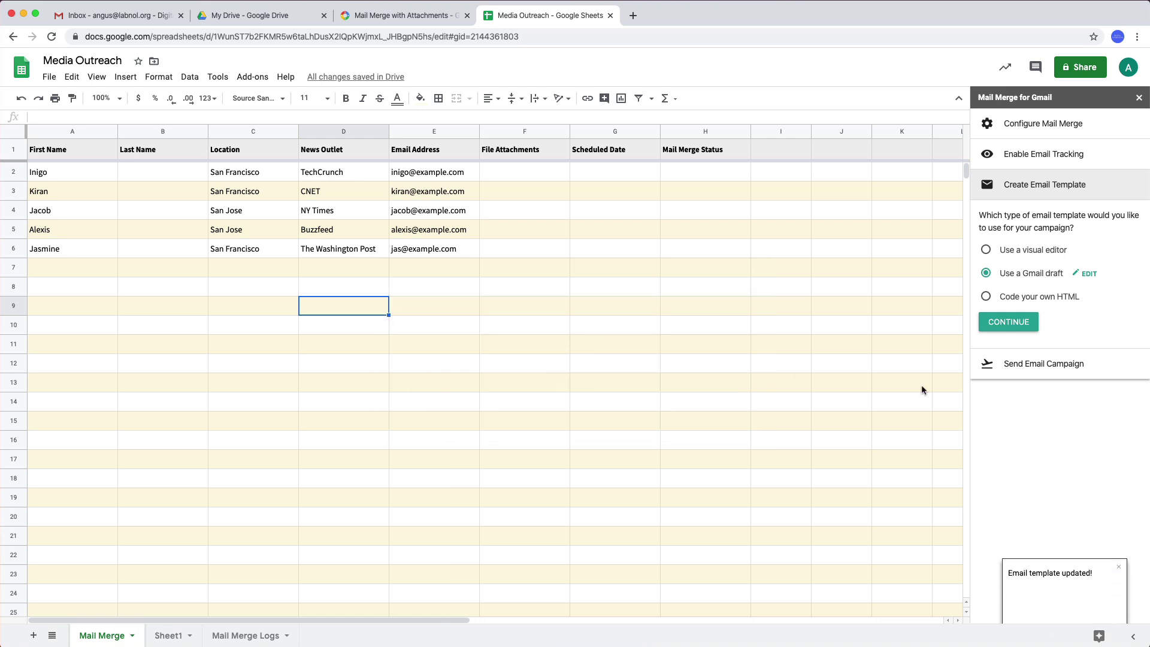
# - Proceed to Send Email Campaign and send a test email of the cab booking campaign
pyautogui.click(1023, 327)
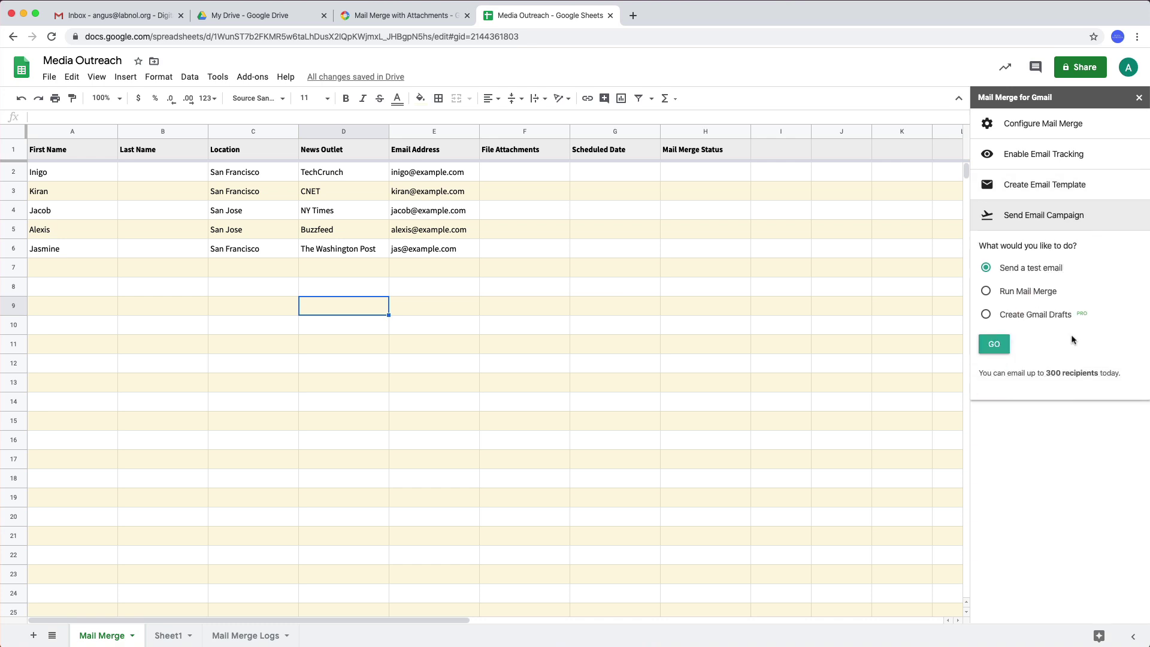
pyautogui.click(995, 347)
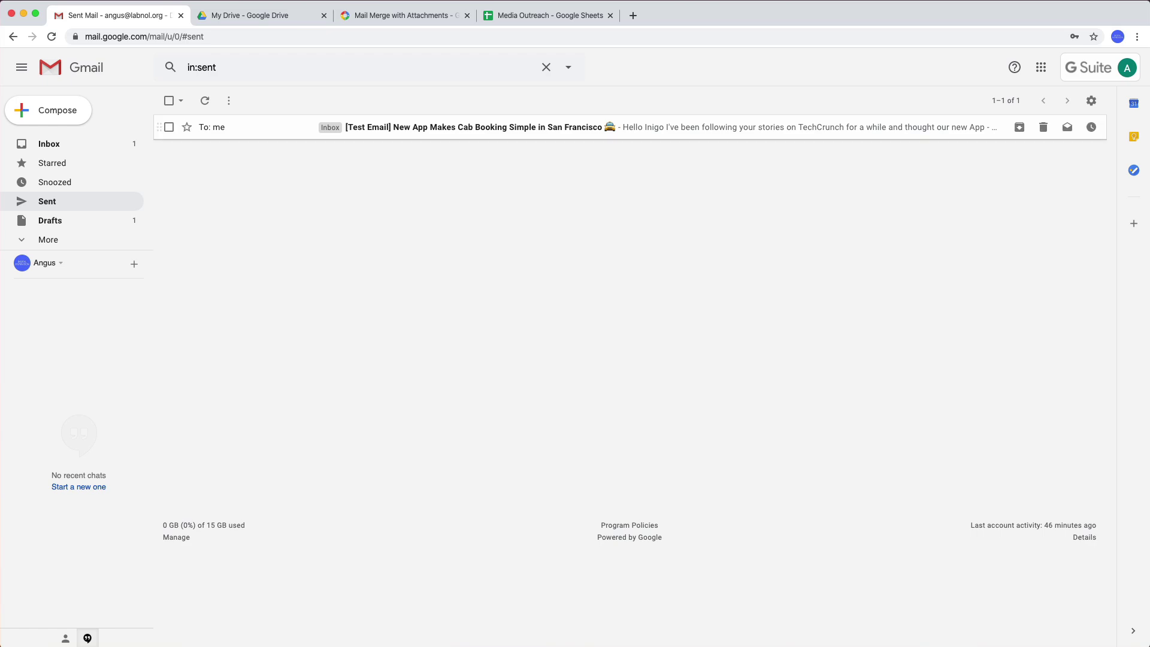
# - Open the [Test Email] message in Sent to review its content
pyautogui.click(898, 127)
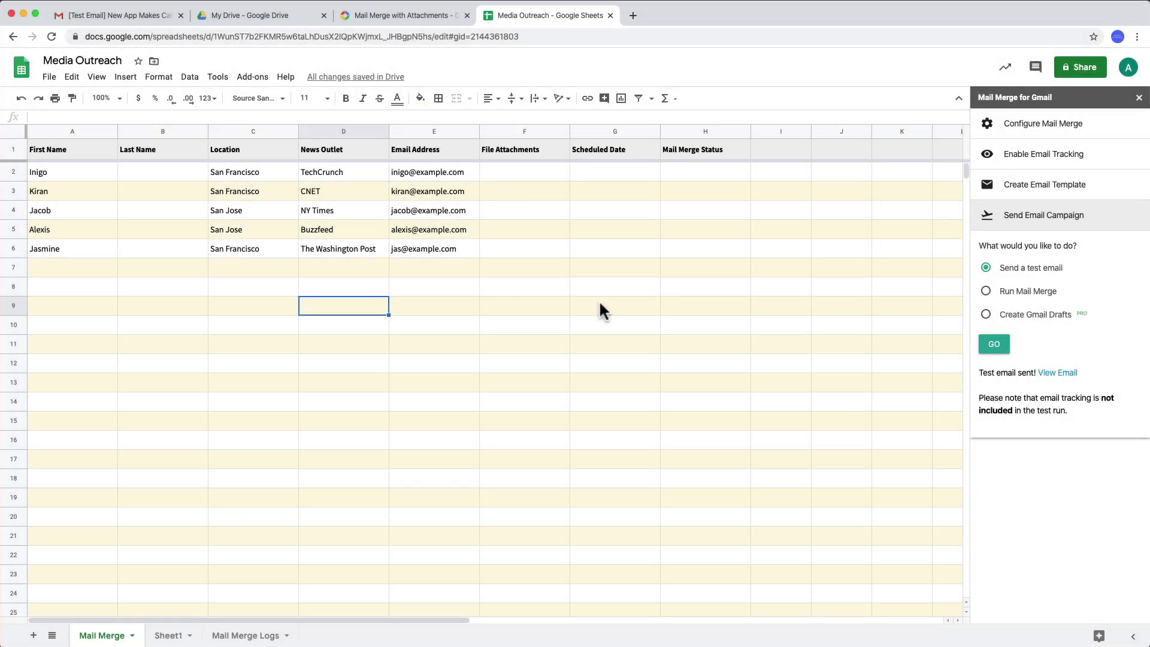
# - Run the full mail merge to email all five contacts
pyautogui.click(1006, 293)
pyautogui.click(995, 347)
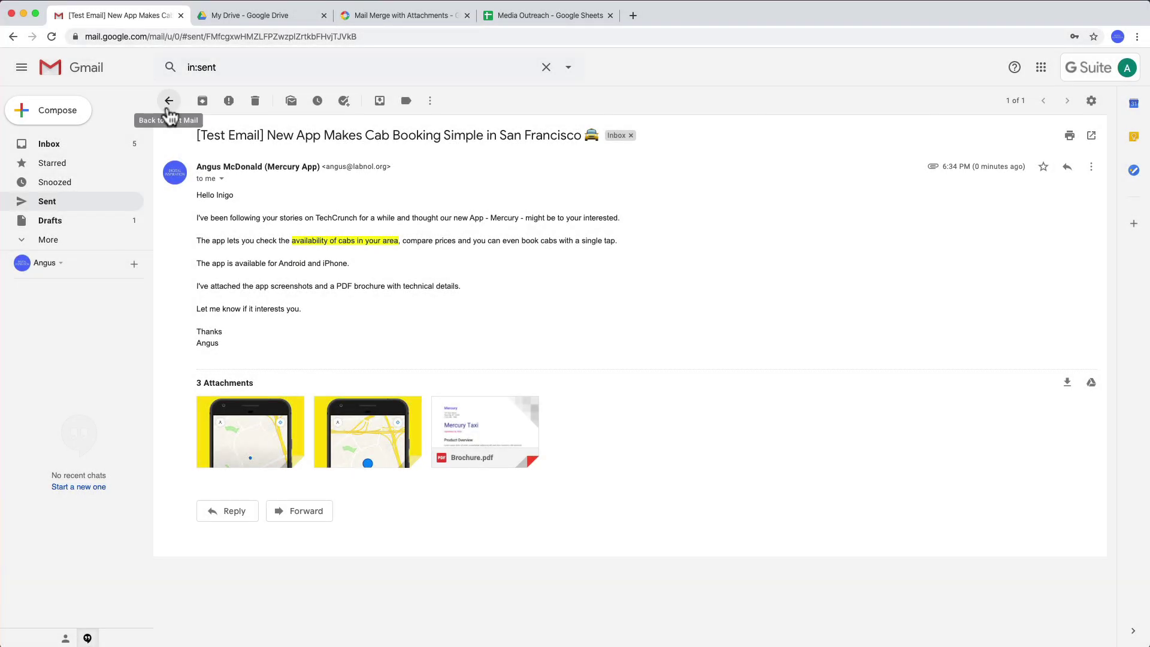
# - Return to the Sent list to see the five merged campaign emails
pyautogui.click(168, 102)
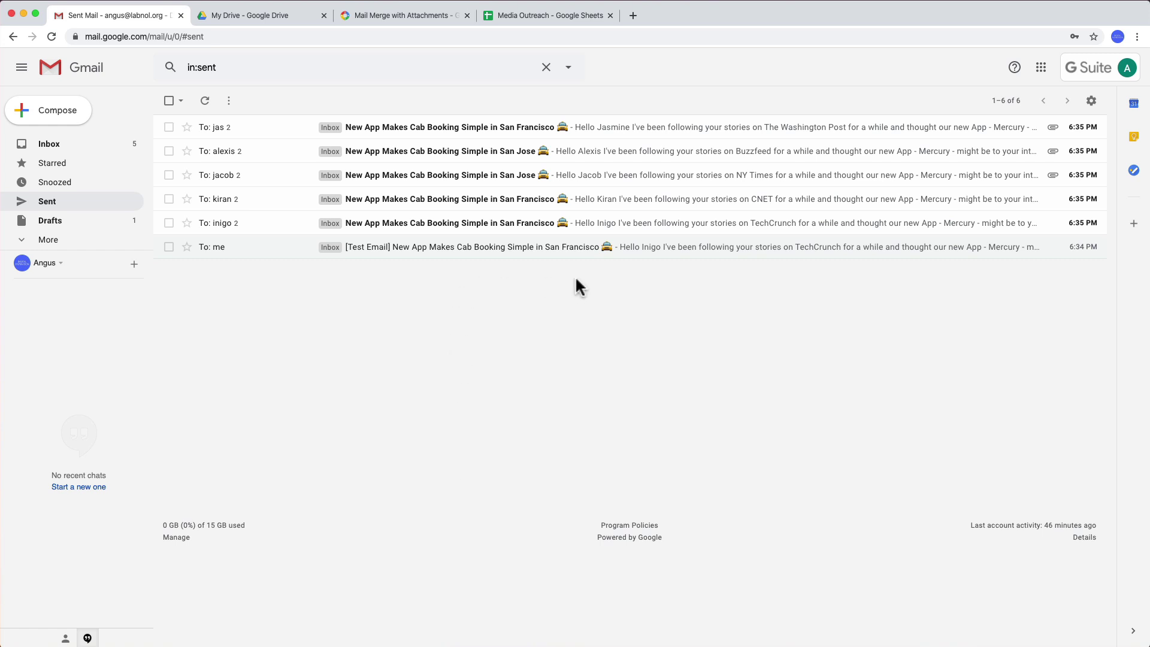
# - Add a New York, NY Magazine contact with name and e-mail in row 7, then merge to it
pyautogui.click(563, 21)
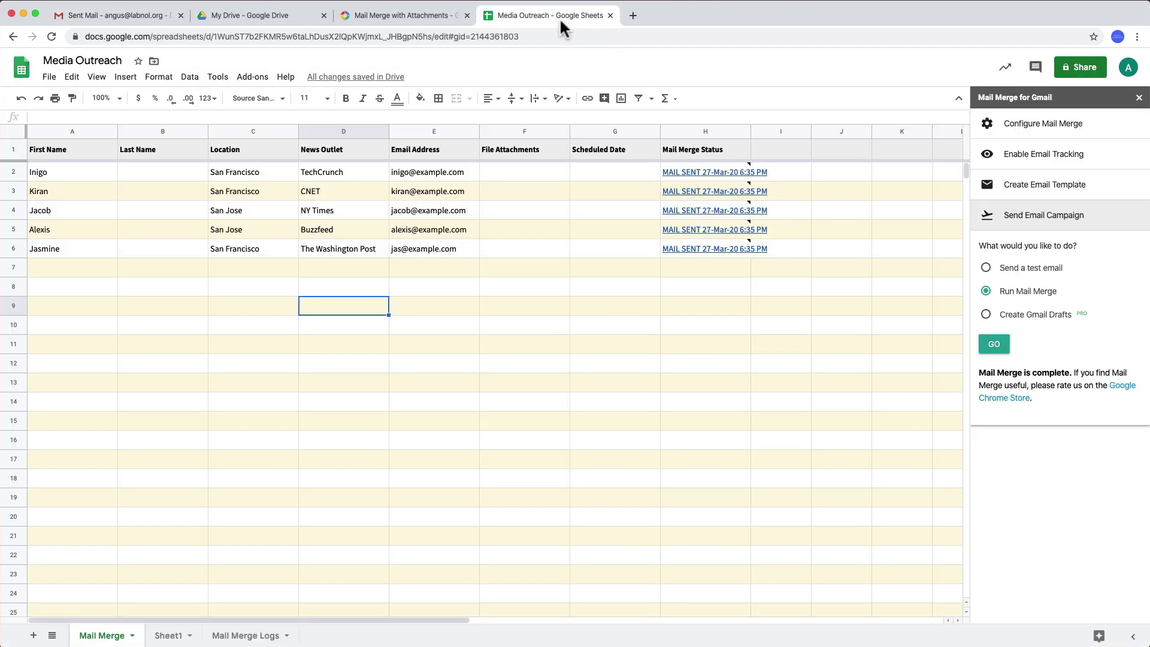
pyautogui.click(72, 268)
pyautogui.write('Shilpa')
pyautogui.press('Tab')
pyautogui.press('Tab')
pyautogui.write('New York')
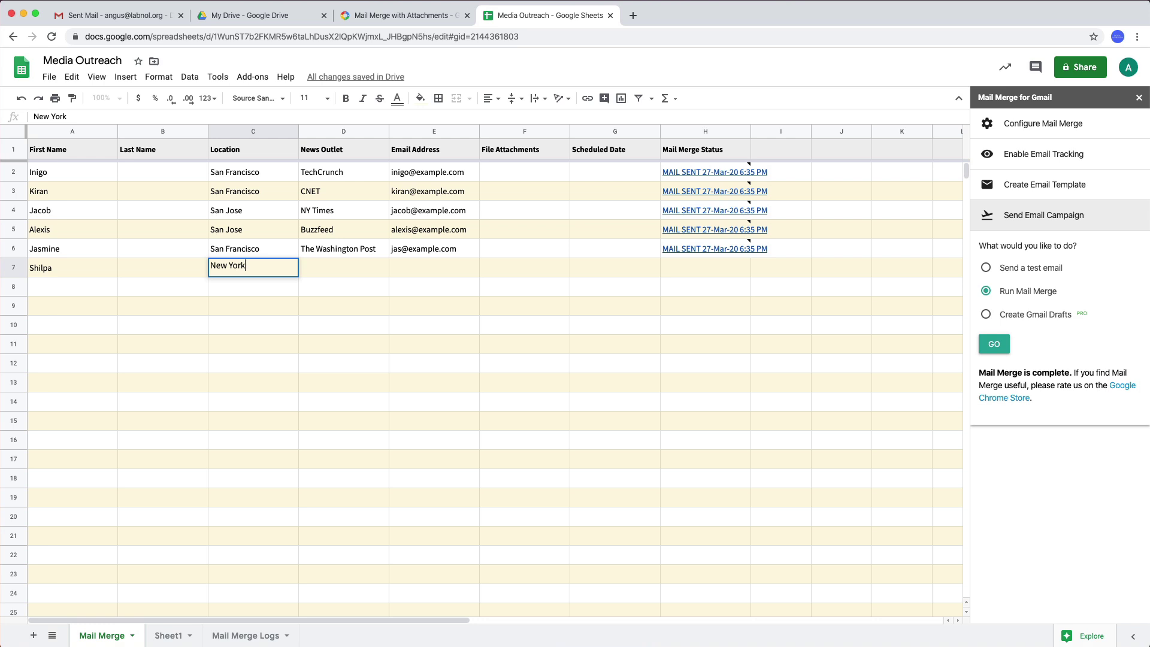
pyautogui.press('Tab')
pyautogui.write('NY Magazine')
pyautogui.press('Tab')
pyautogui.write('shilpa@example.com')
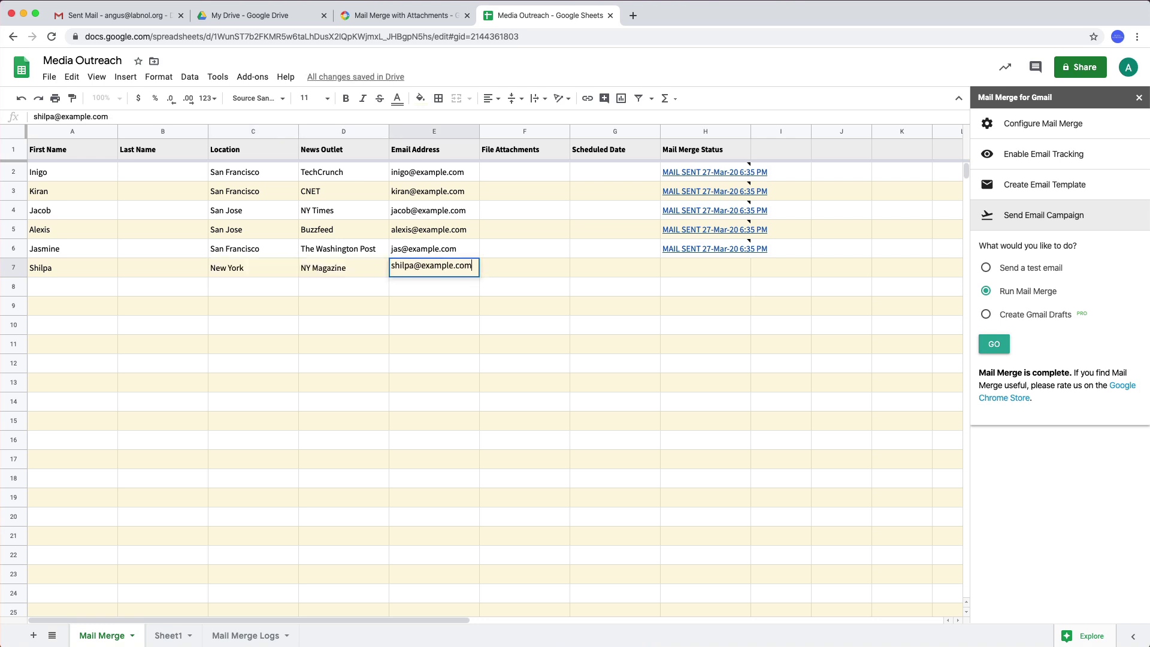
pyautogui.press('Tab')
pyautogui.click(994, 345)
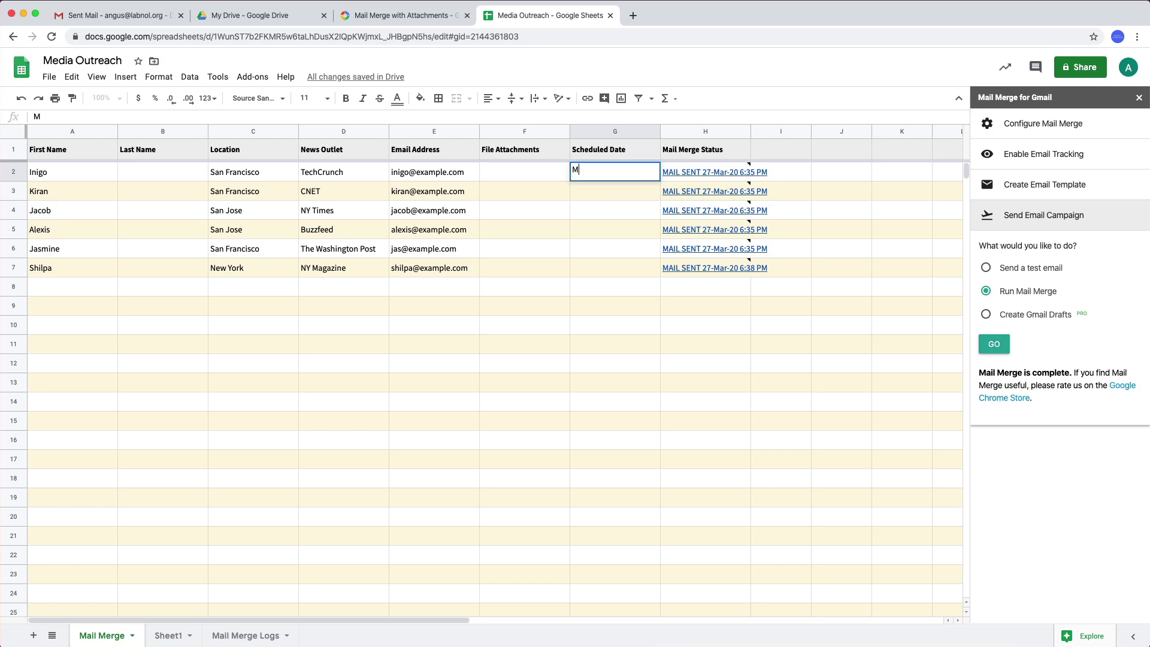
# - Enter March 28 in G2 and format column G as Date time
pyautogui.write('arch 8 28')
pyautogui.press('Return')
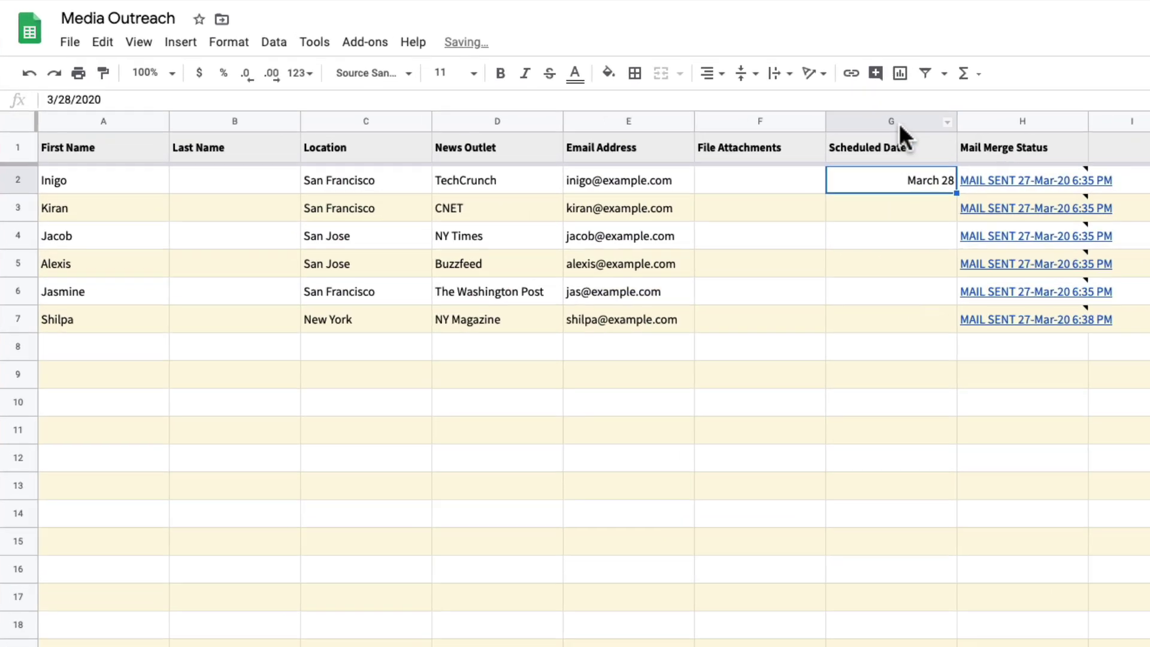
pyautogui.click(618, 132)
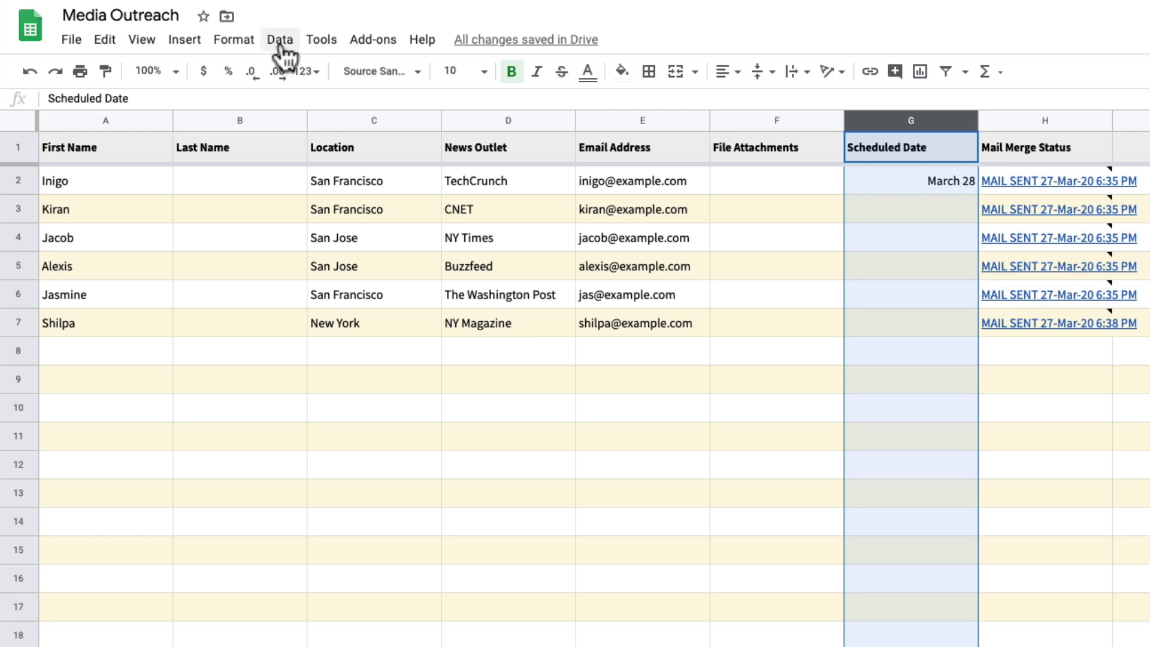
pyautogui.click(241, 42)
pyautogui.moveTo(281, 118)
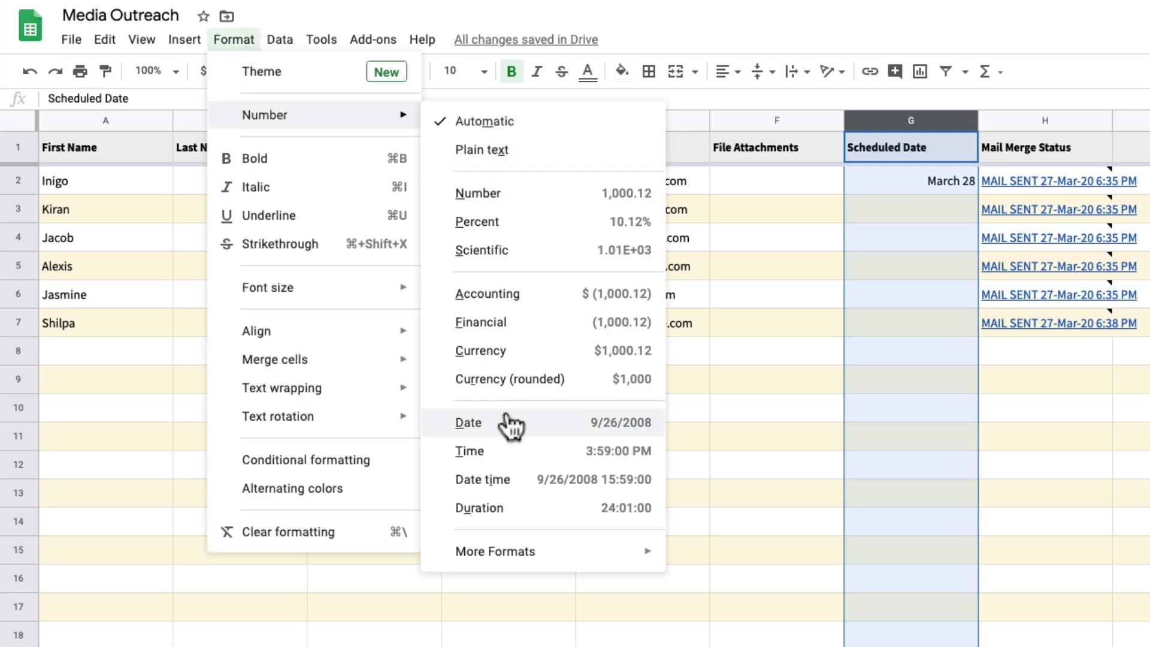
pyautogui.click(539, 482)
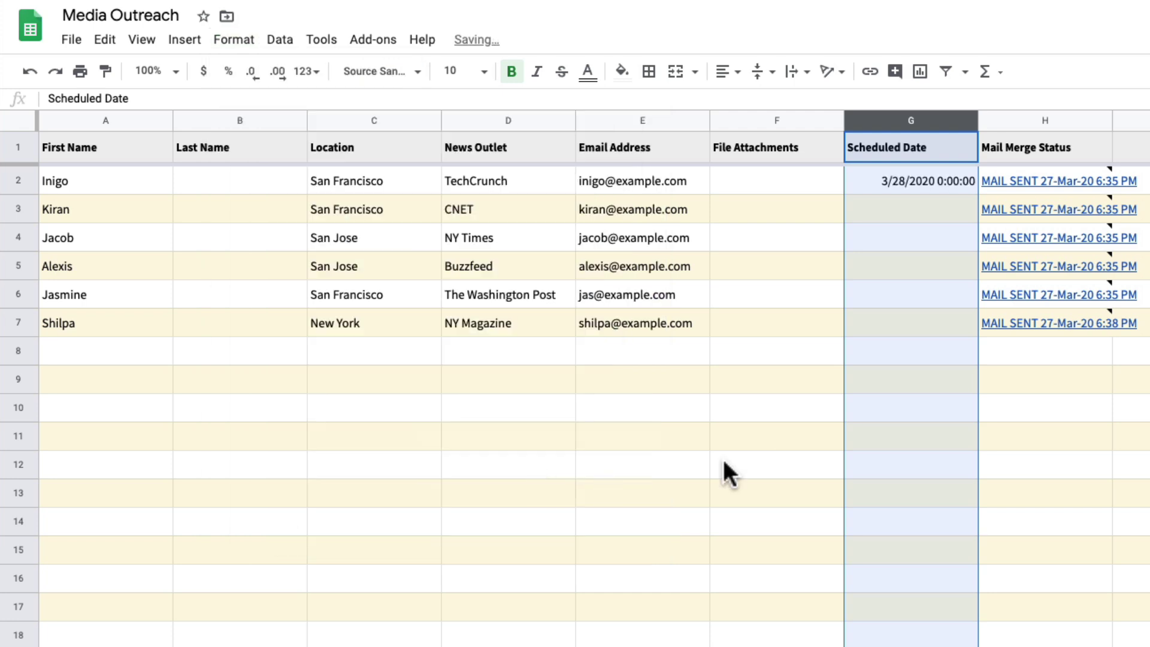
# - Change G2's time to 11:00 so it reads 3/28/2020 11:00:00
pyautogui.click(923, 293)
pyautogui.doubleClick(937, 181)
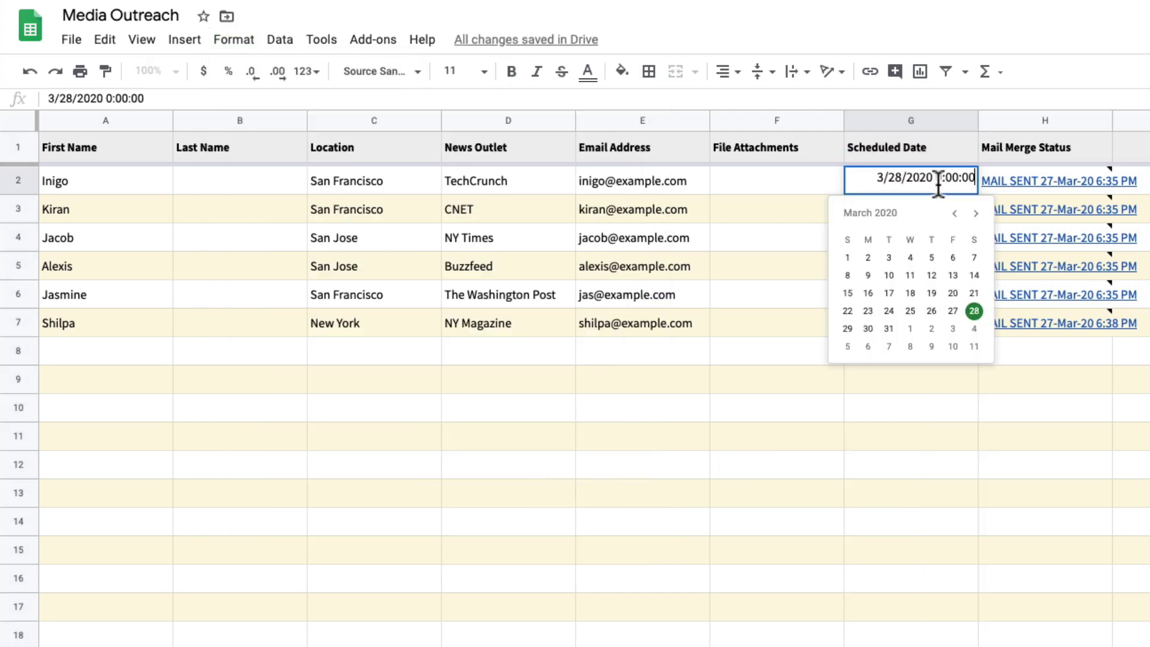
pyautogui.doubleClick(939, 177)
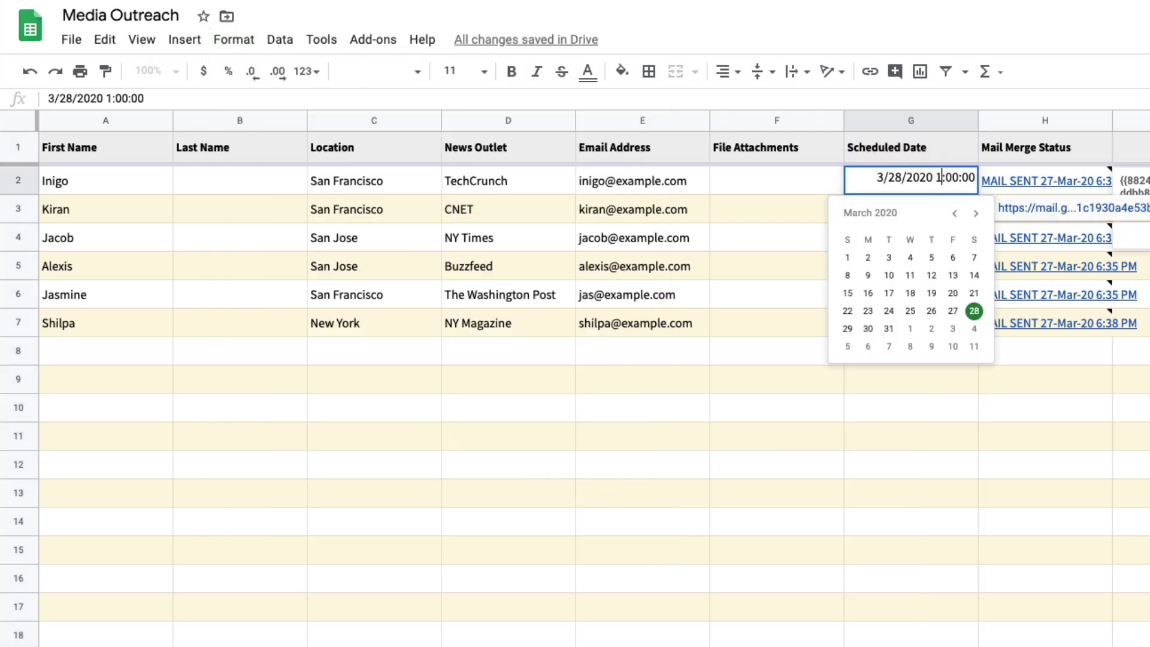
pyautogui.write('11')
pyautogui.press('Return')
# - Copy G2's date and time into G4:G6
pyautogui.click(910, 180)
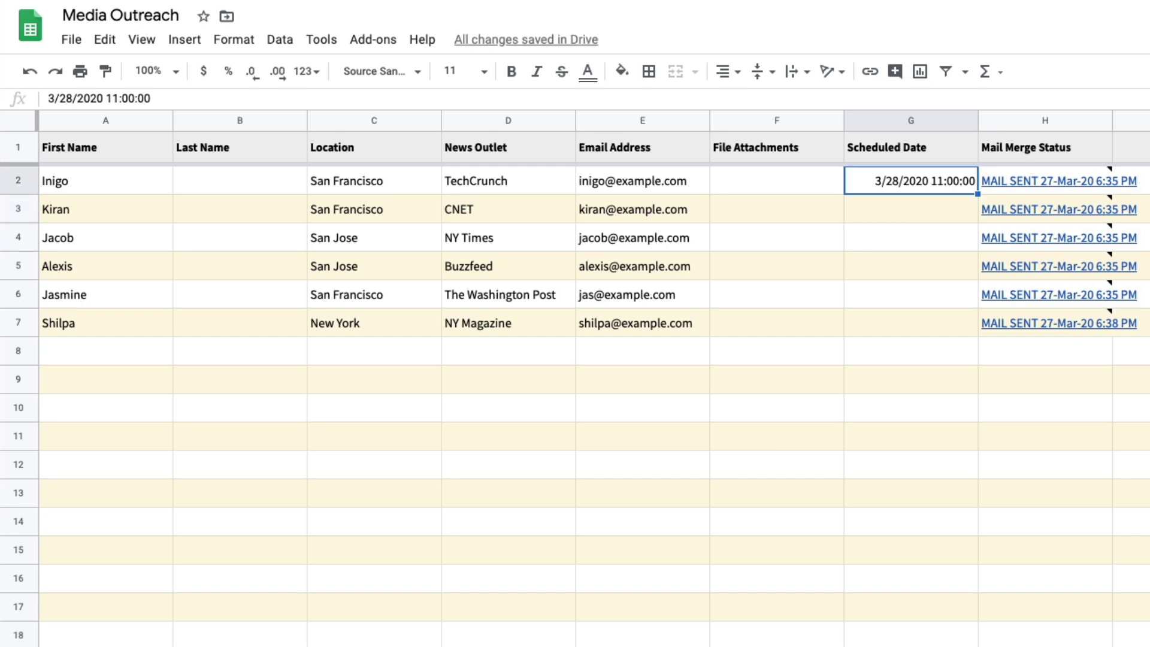
pyautogui.hotkey('ctrl', 'c')
pyautogui.press('Down')
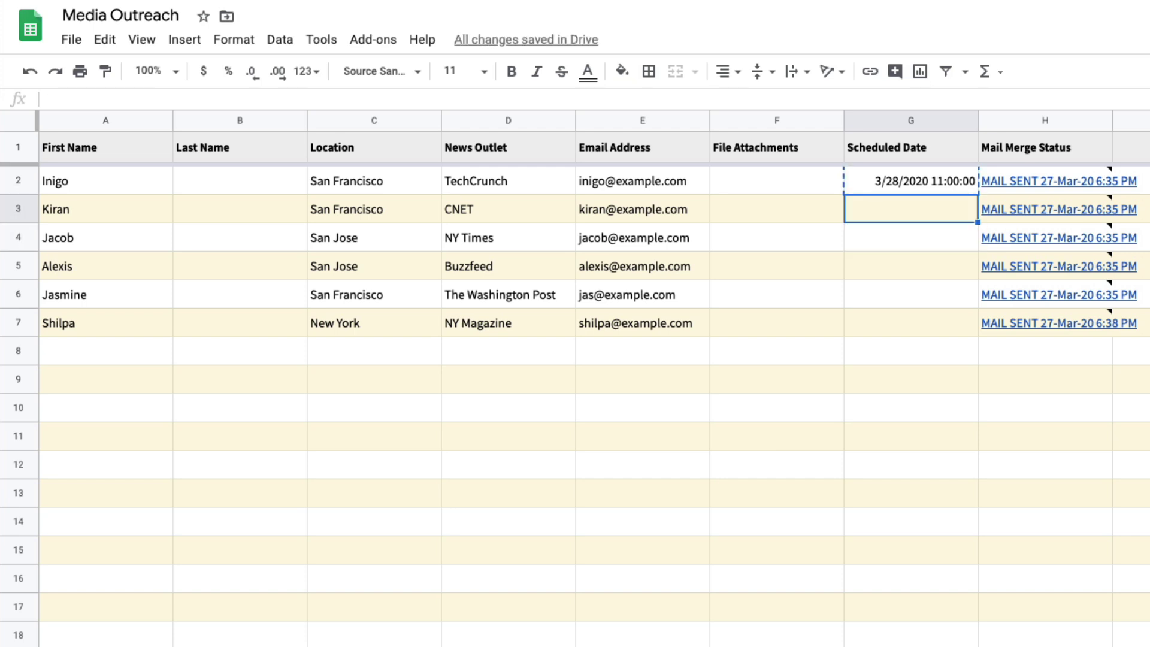
pyautogui.press('Down')
pyautogui.hotkey('shift', 'Down')
pyautogui.hotkey('shift', 'Down')
pyautogui.hotkey('ctrl', 'v')
# - Paste the date into G3 and change it to 3/29/2020 10:00:00
pyautogui.press('Down')
pyautogui.press('Up')
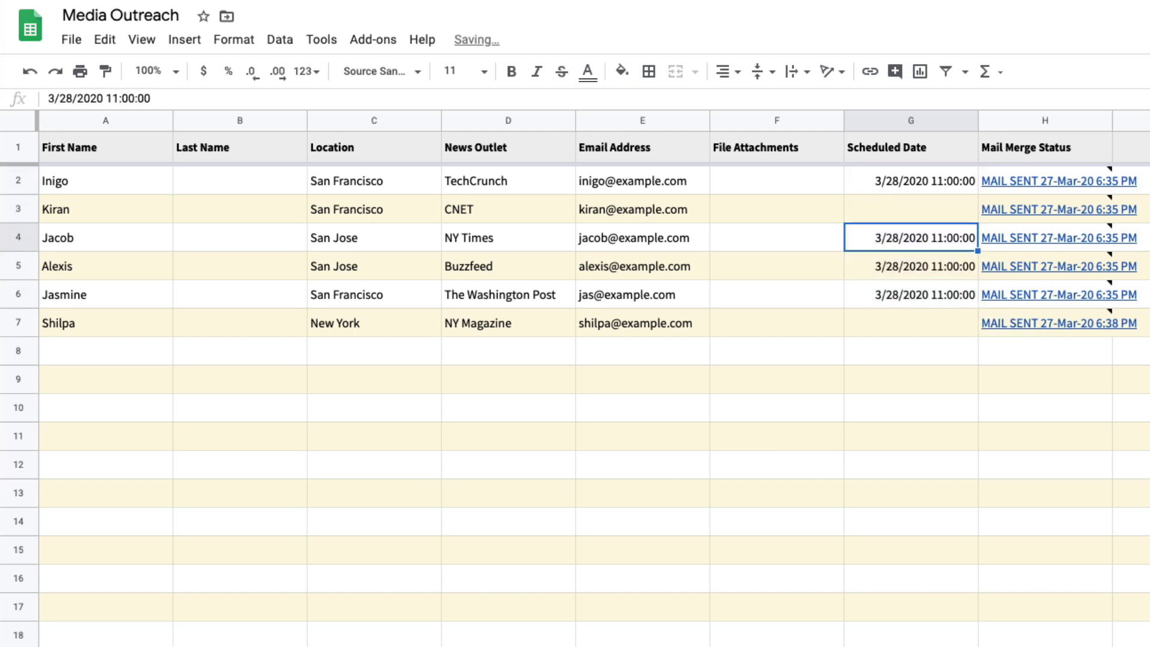
pyautogui.press('Up')
pyautogui.press('Return')
pyautogui.hotkey('ctrl', 'v')
pyautogui.press('Left')
pyautogui.press('Left')
pyautogui.press('Left')
pyautogui.press('Left')
pyautogui.press('Left')
pyautogui.press('Left')
pyautogui.press('Left')
pyautogui.press('Left')
pyautogui.press('Left')
pyautogui.press('Left')
pyautogui.press('Left')
pyautogui.press('Left')
pyautogui.press('Left')
pyautogui.press('Left')
pyautogui.press('BackSpace')
pyautogui.write('9')
pyautogui.press('Right')
pyautogui.press('Right')
pyautogui.press('Right')
pyautogui.press('Right')
pyautogui.press('Right')
pyautogui.press('Right')
pyautogui.press('Right')
pyautogui.press('Right')
pyautogui.press('BackSpace')
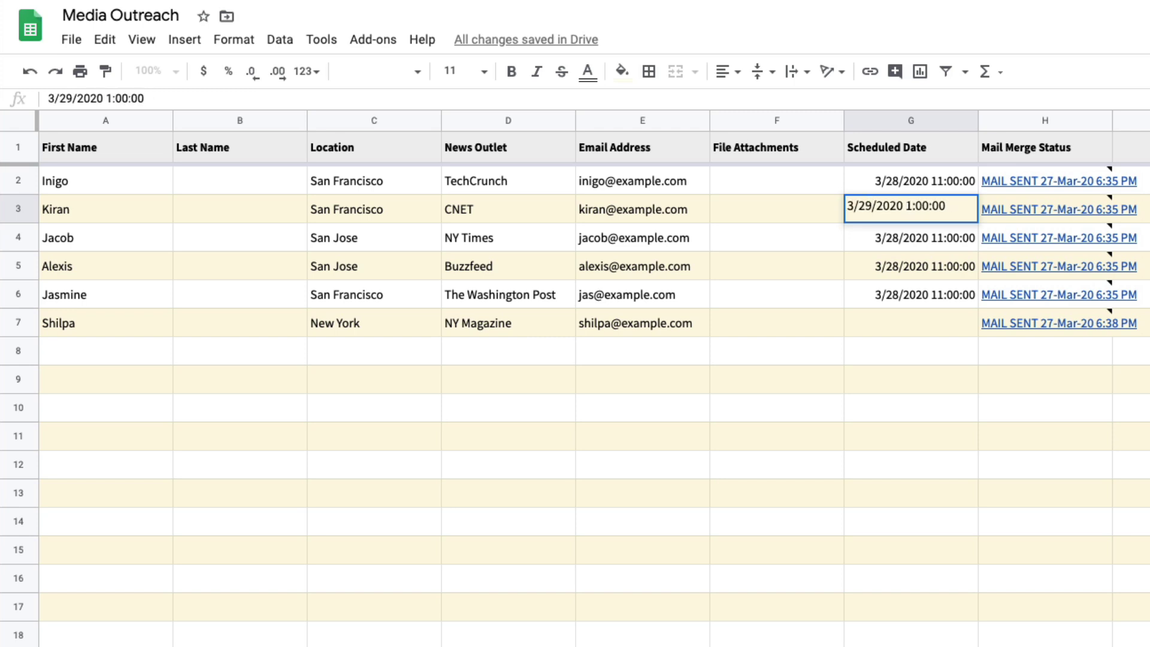
pyautogui.press('BackSpace')
pyautogui.write('10')
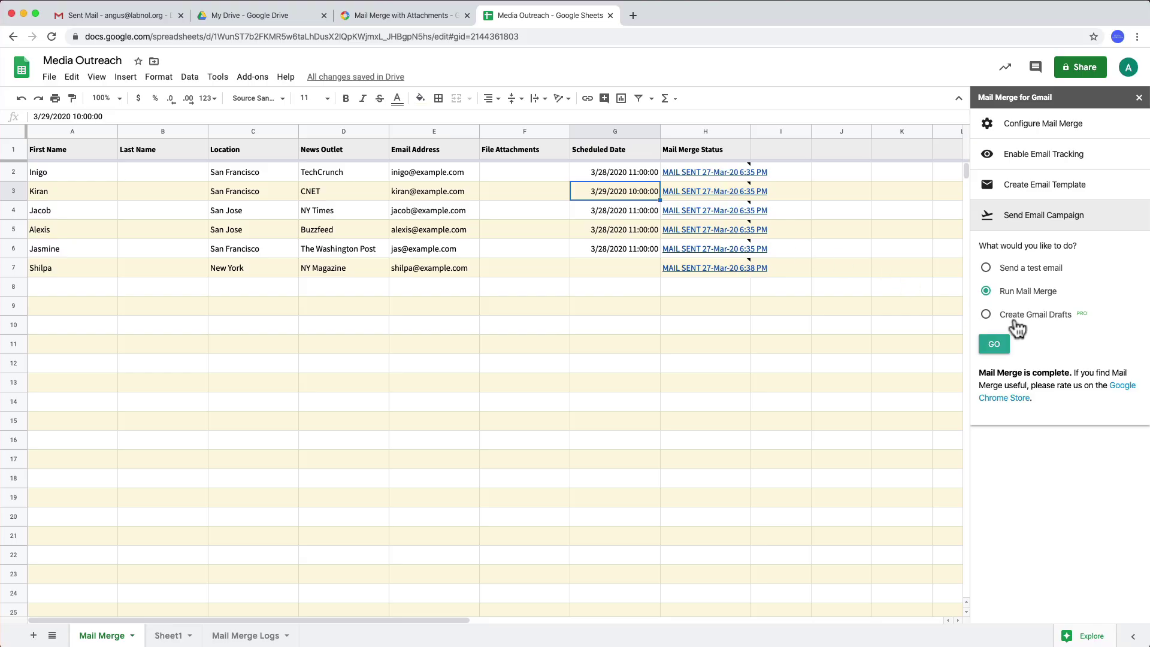
# - Run the merge, clear the old MAIL SENT statuses in H2:H6, then rerun it to schedule them
pyautogui.click(994, 345)
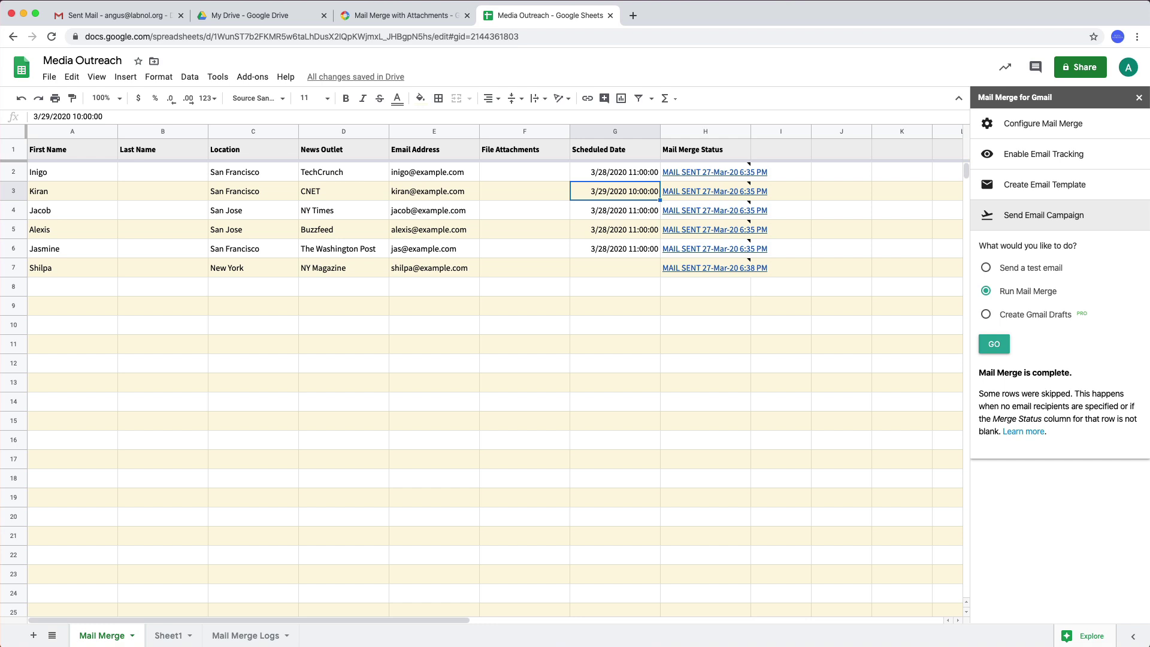
pyautogui.moveTo(706, 172); pyautogui.dragTo(706, 249)
pyautogui.press('Delete')
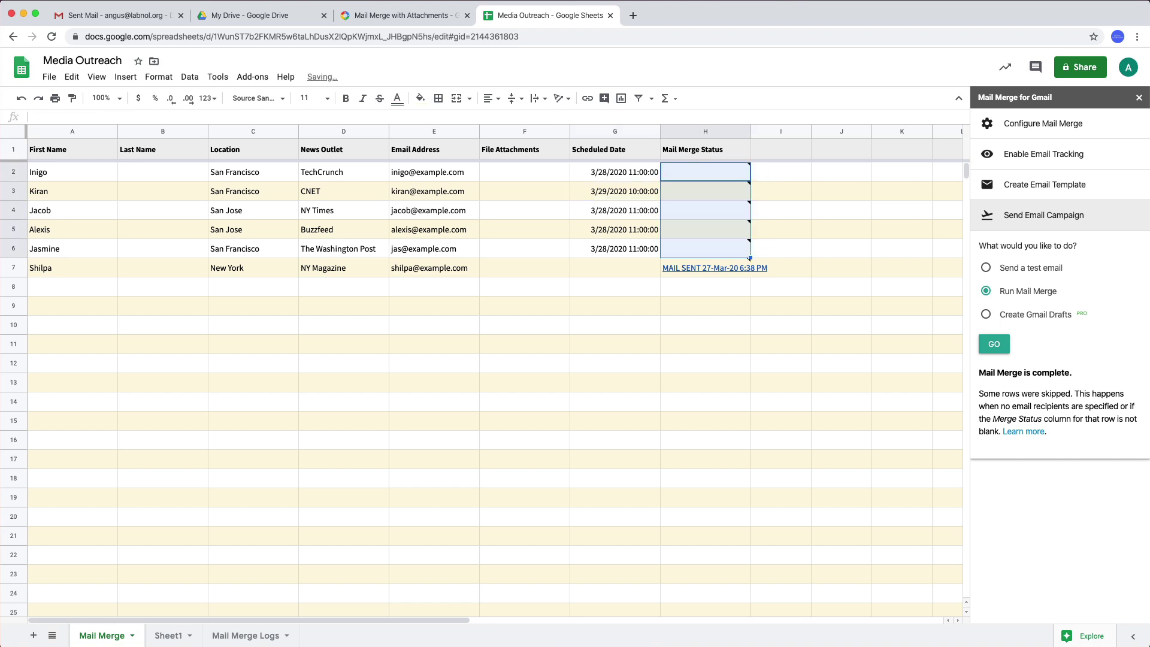
pyautogui.click(780, 172)
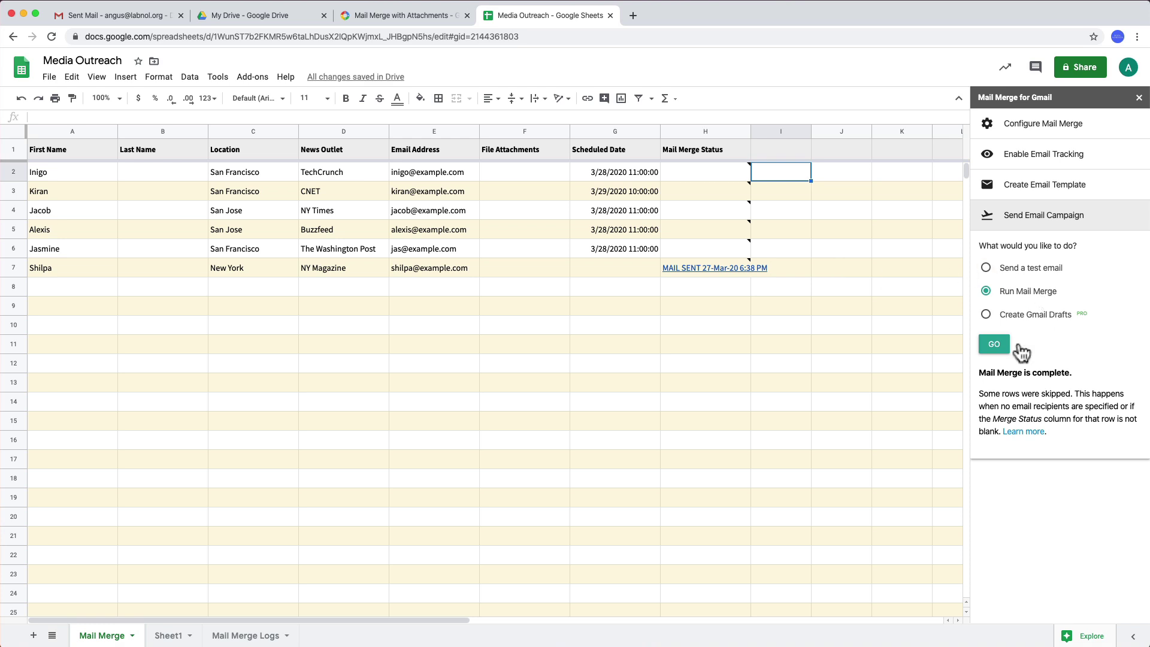
pyautogui.click(993, 348)
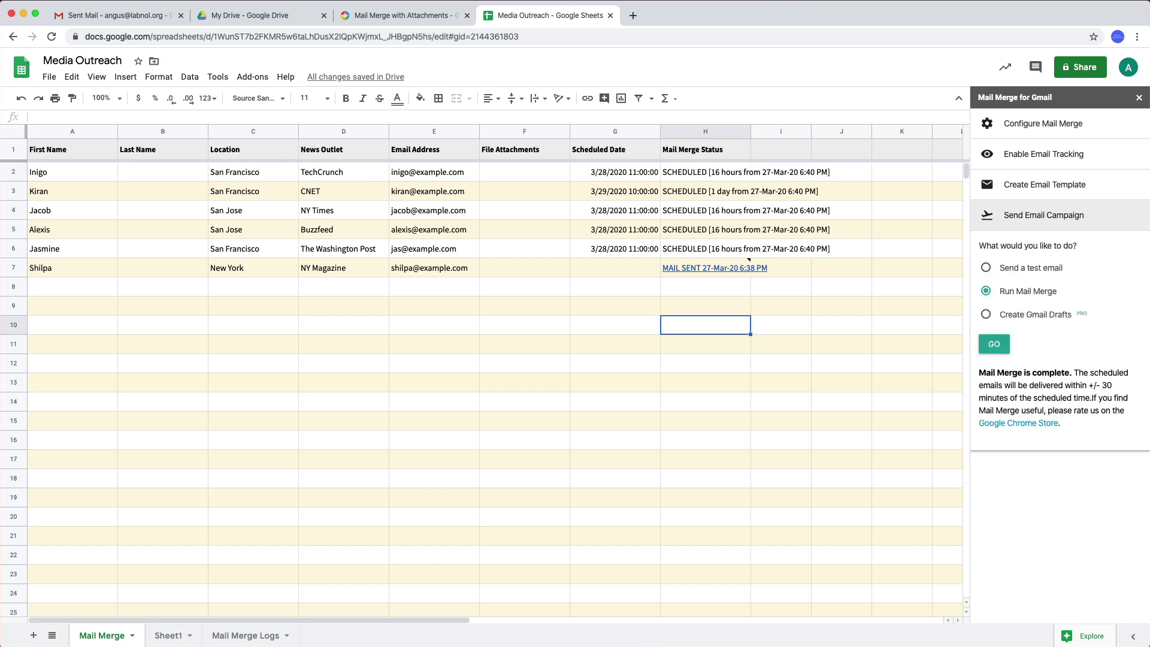
pyautogui.click(614, 305)
pyautogui.click(615, 344)
pyautogui.click(615, 172)
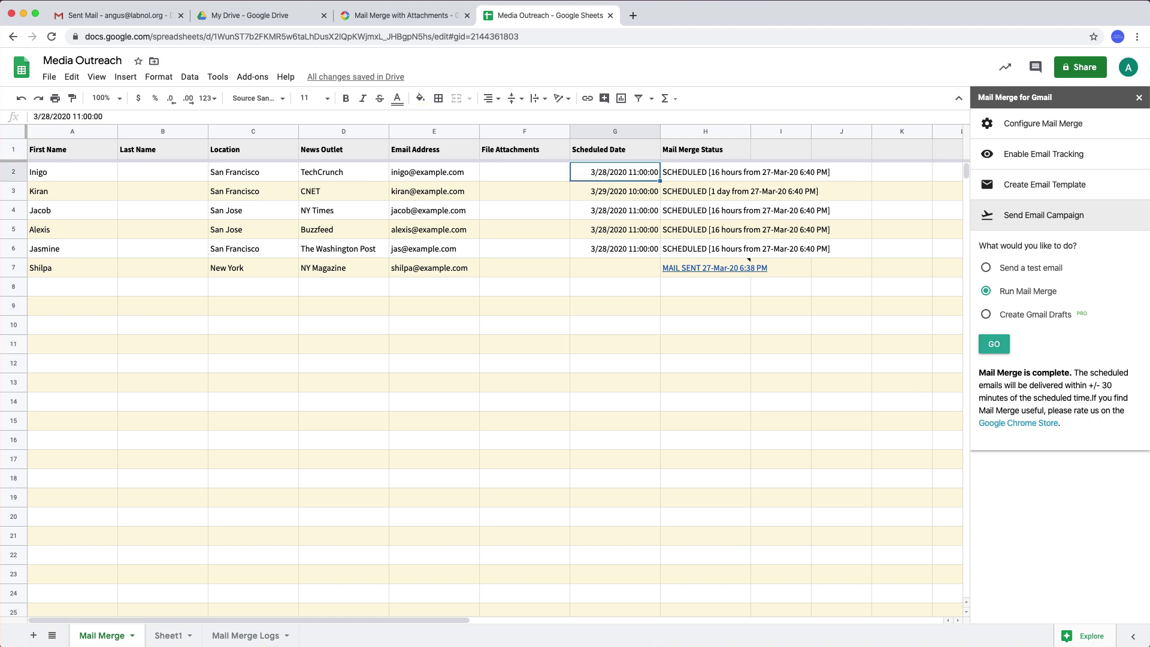
pyautogui.hotkey('shift', 'Down')
pyautogui.hotkey('shift', 'Down')
pyautogui.hotkey('shift', 'Down')
pyautogui.hotkey('shift', 'Down')
pyautogui.press('Delete')
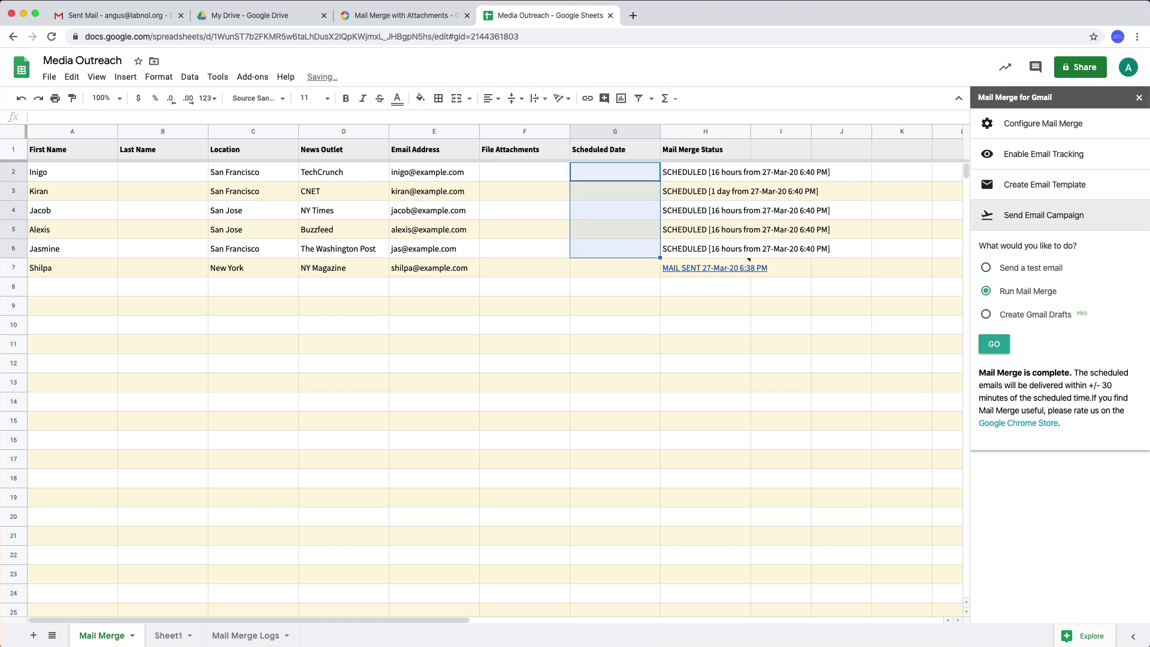
pyautogui.click(250, 78)
pyautogui.moveTo(335, 139)
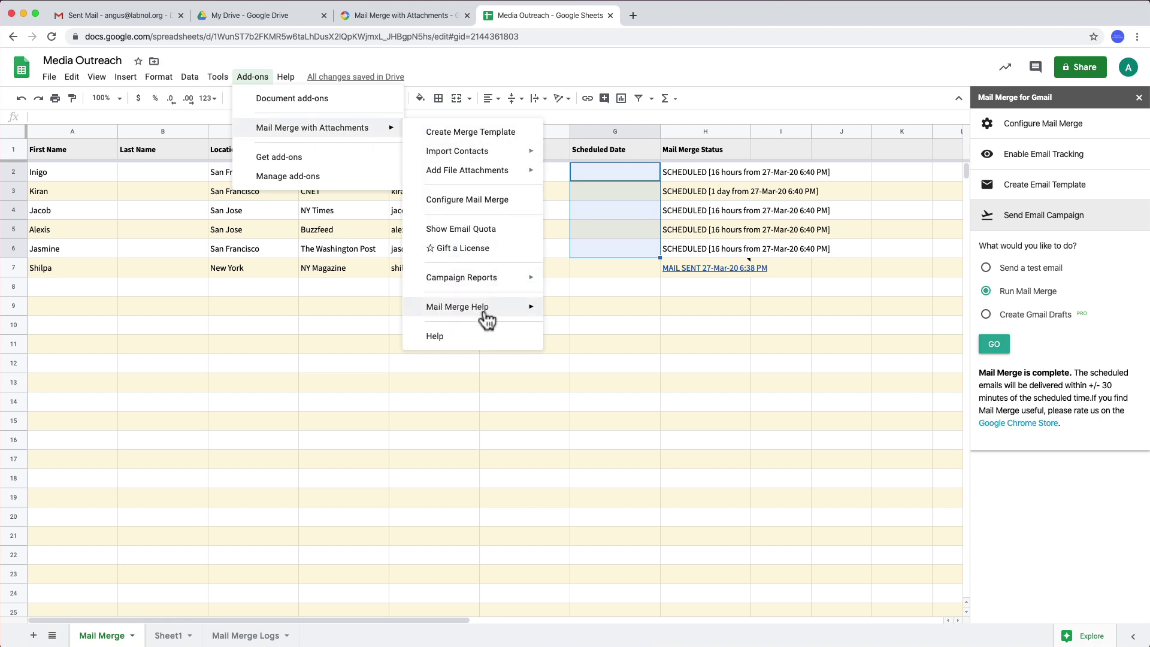
pyautogui.moveTo(487, 315)
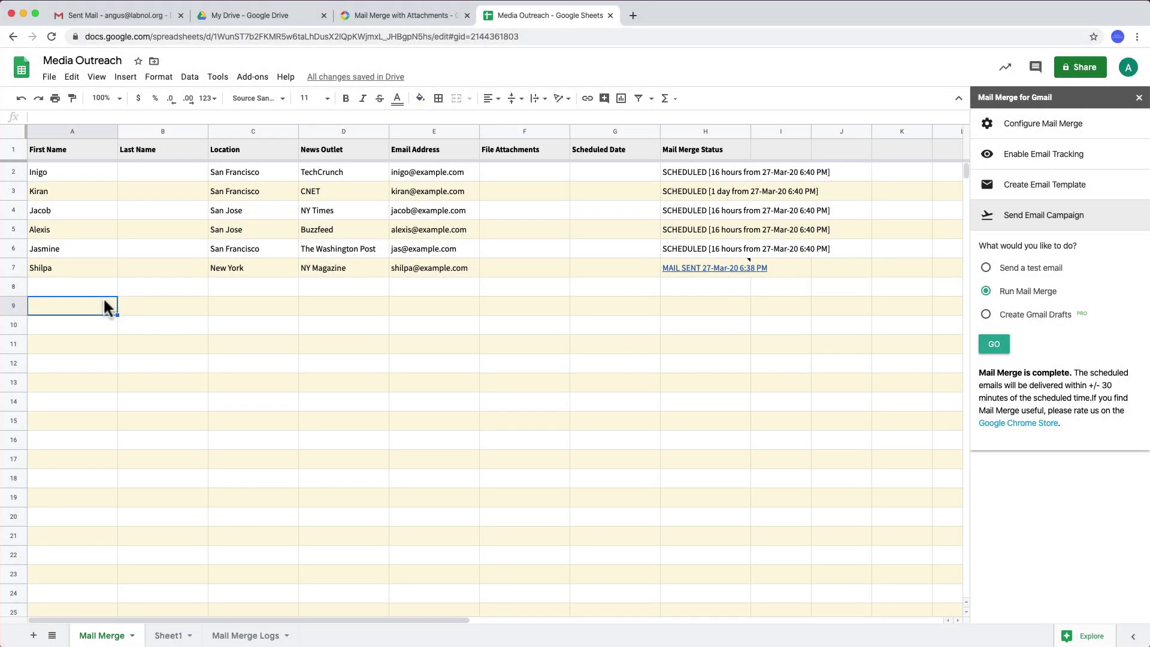
# - Hide rows 3 through 6 of the sheet
pyautogui.click(13, 191)
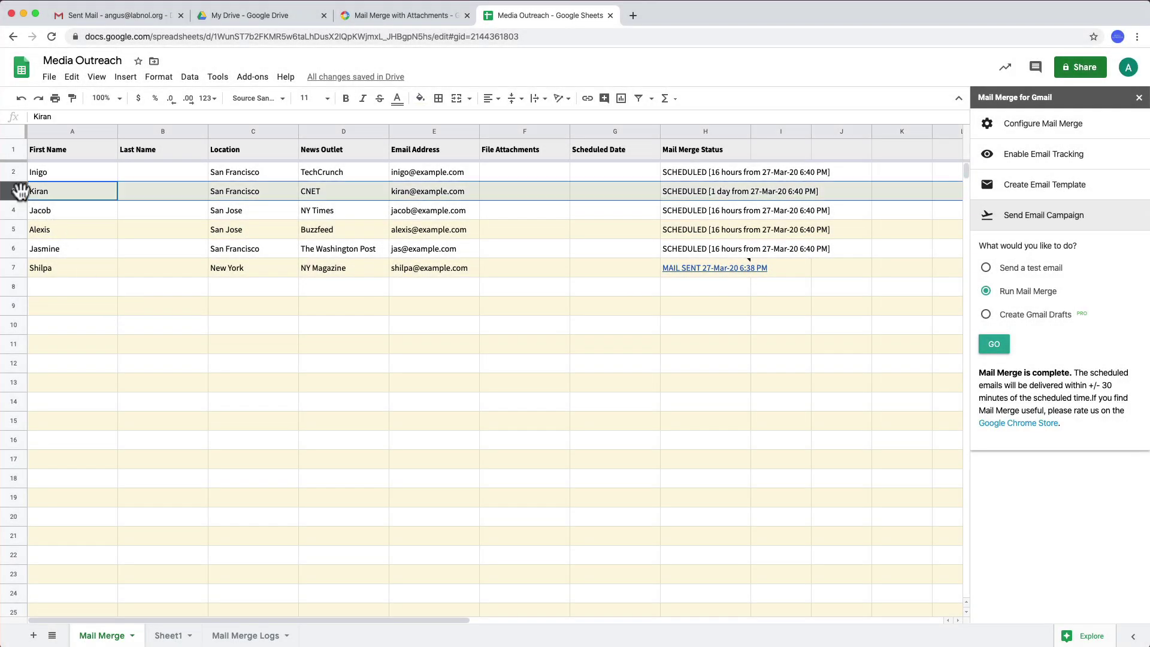
pyautogui.keyDown('shift'); pyautogui.click(14, 249); pyautogui.keyUp('shift')
pyautogui.rightClick(23, 193)
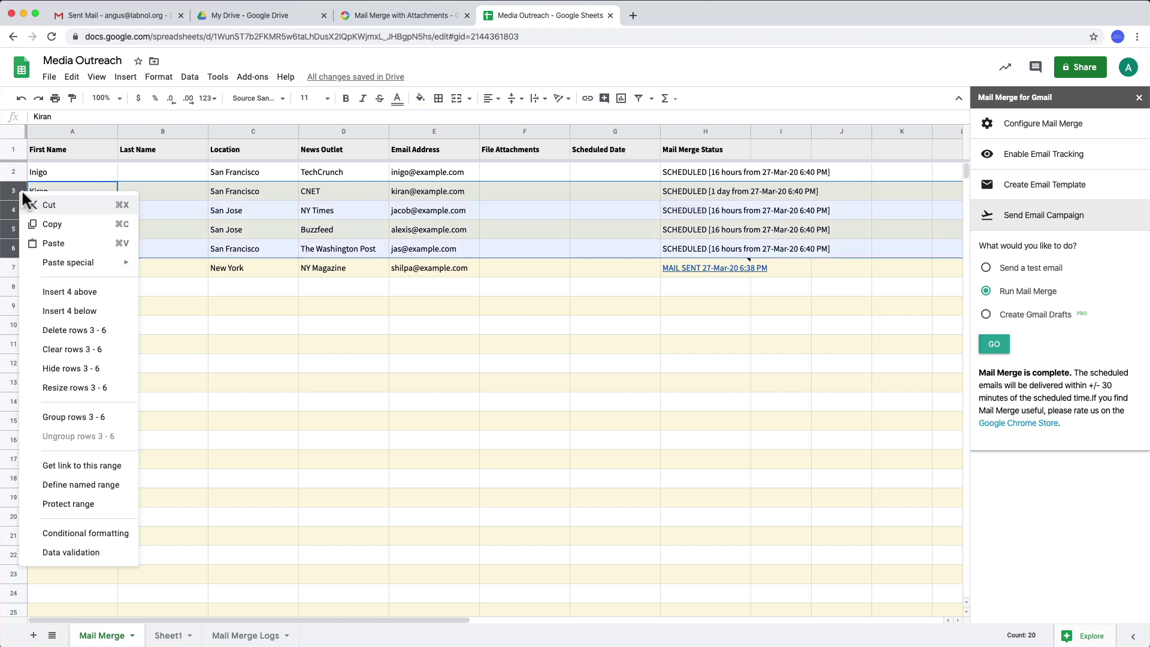
pyautogui.click(99, 368)
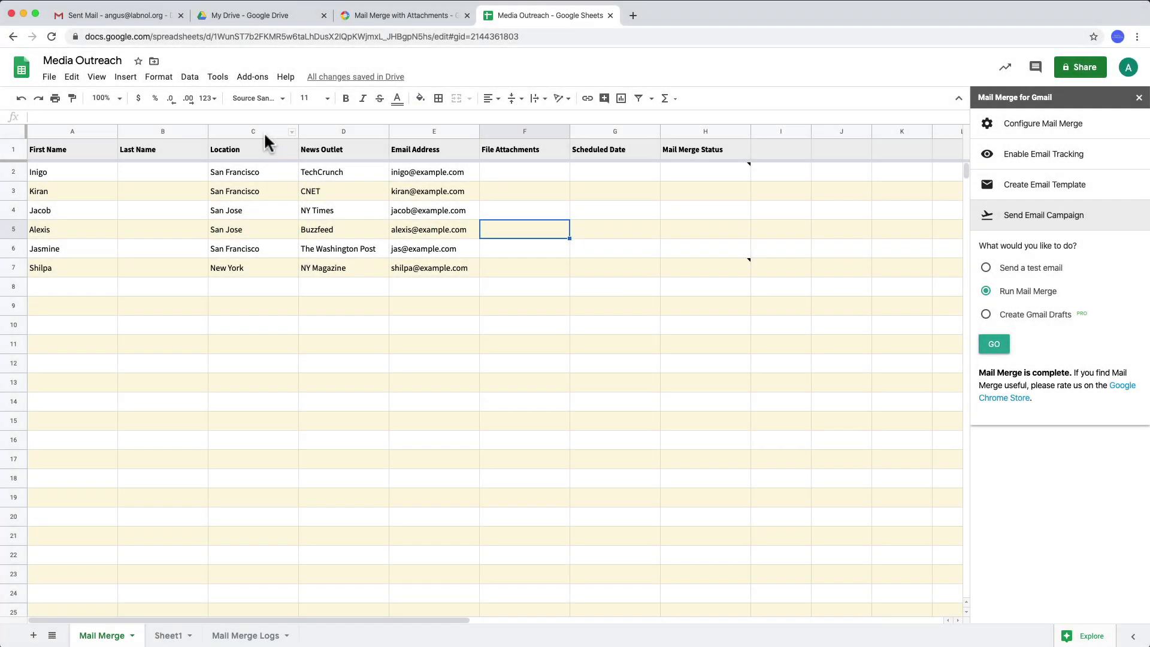
# - Filter the Location column so only San Jose rows are shown
pyautogui.click(264, 133)
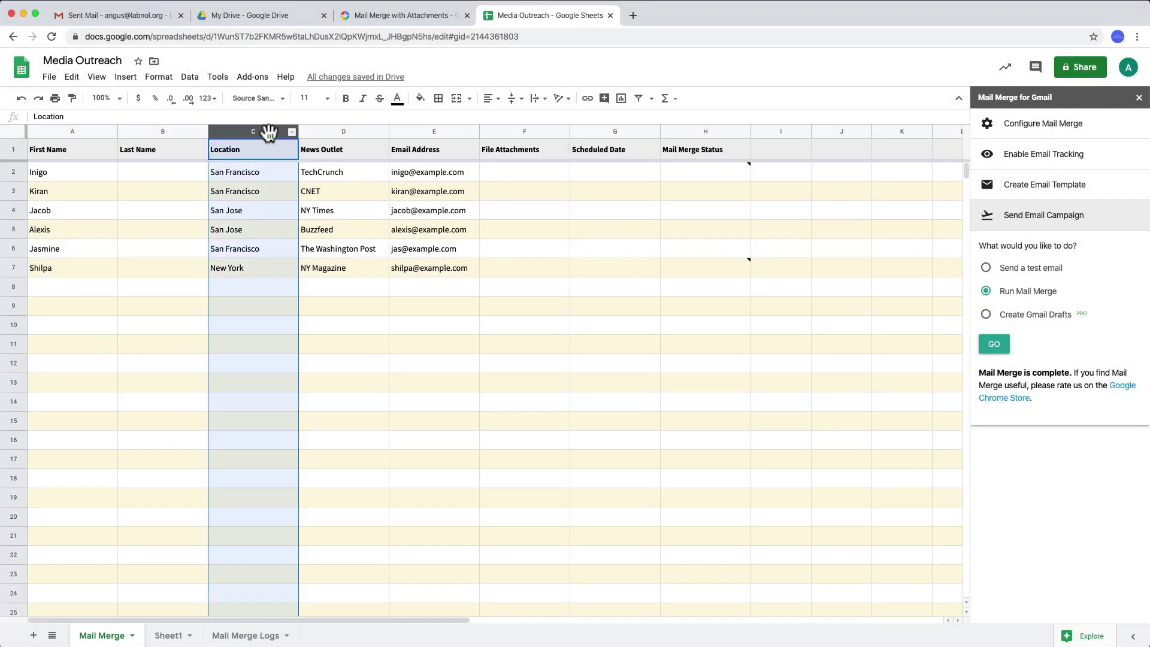
pyautogui.click(640, 102)
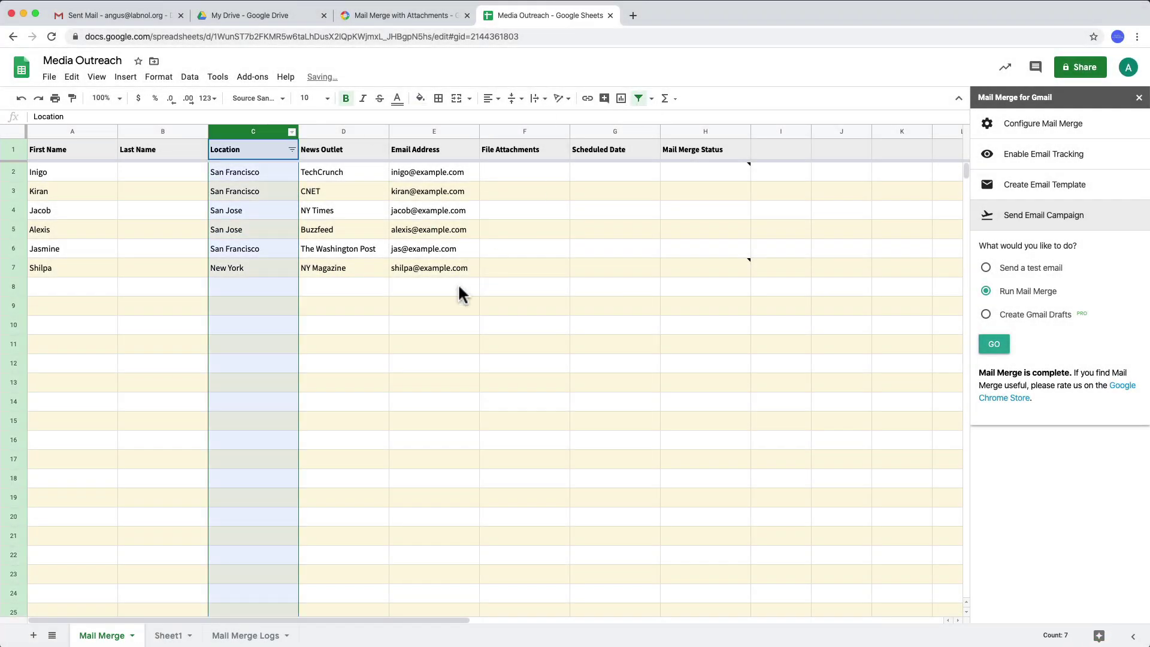
pyautogui.click(458, 282)
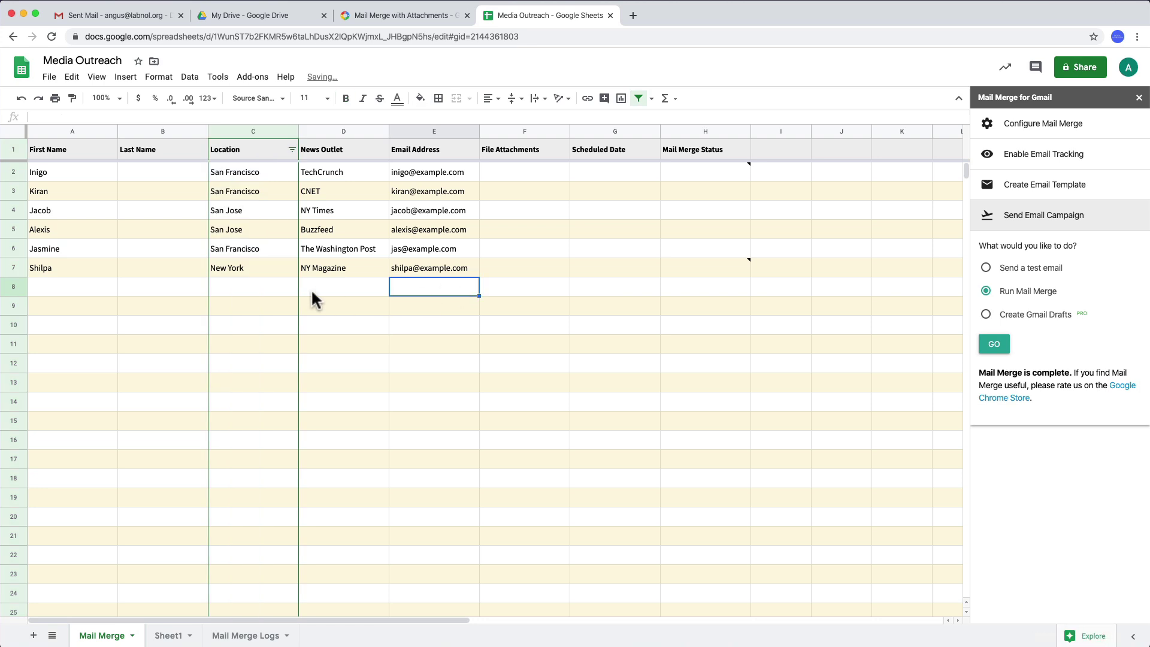
pyautogui.click(293, 150)
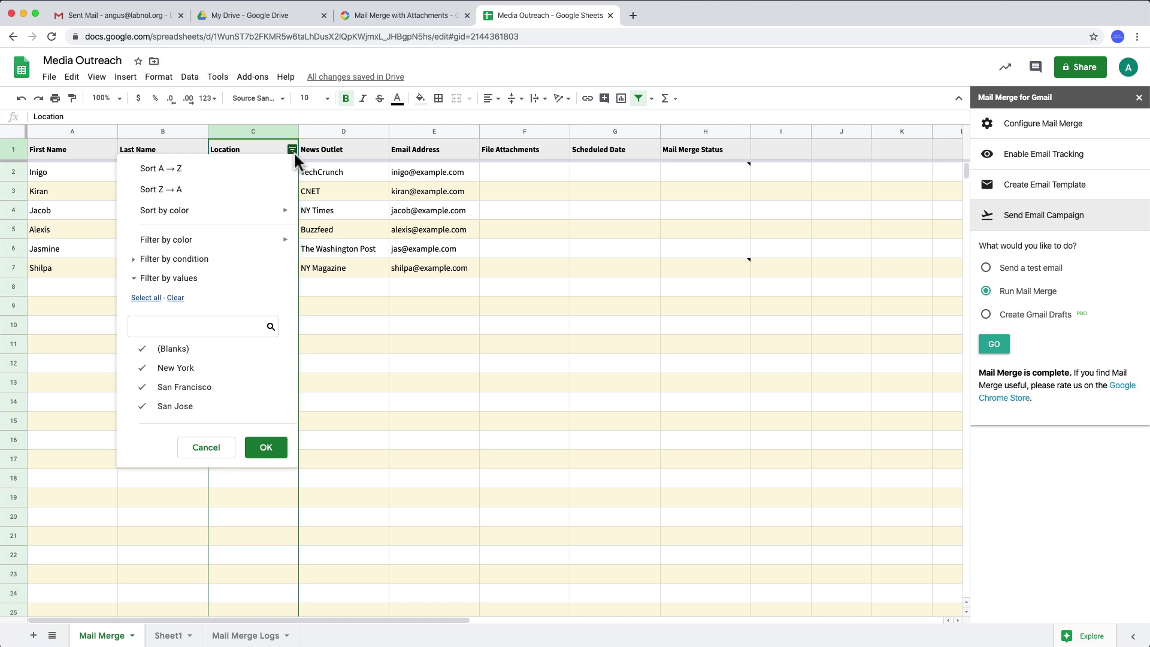
pyautogui.click(186, 351)
pyautogui.click(189, 371)
pyautogui.click(189, 388)
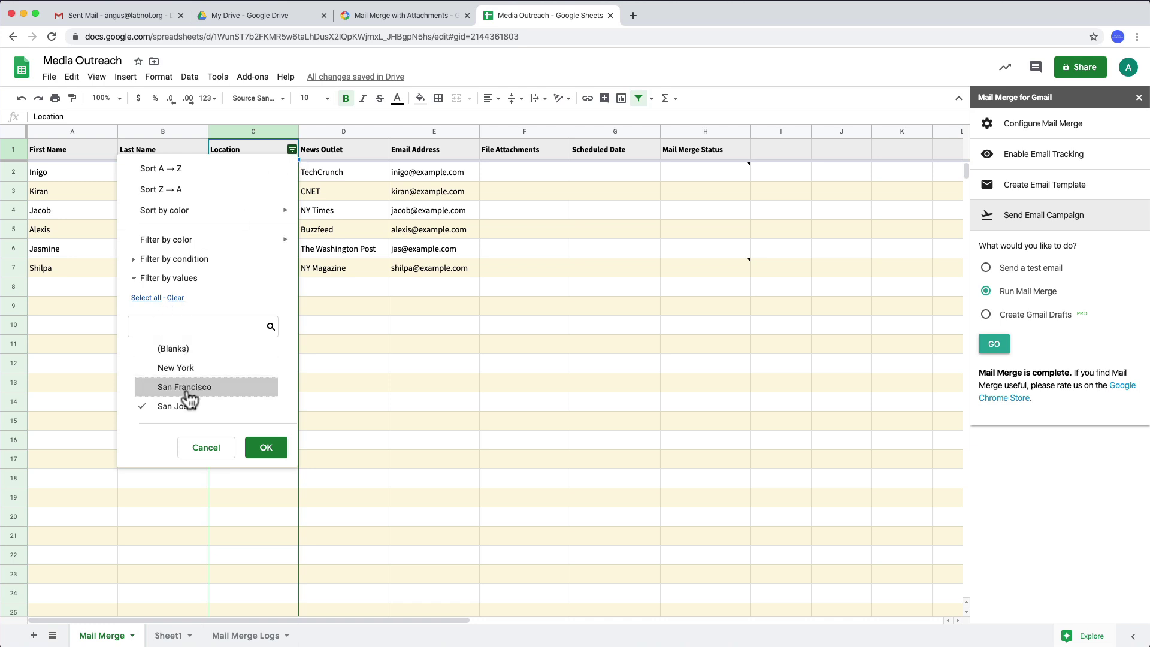
pyautogui.click(265, 448)
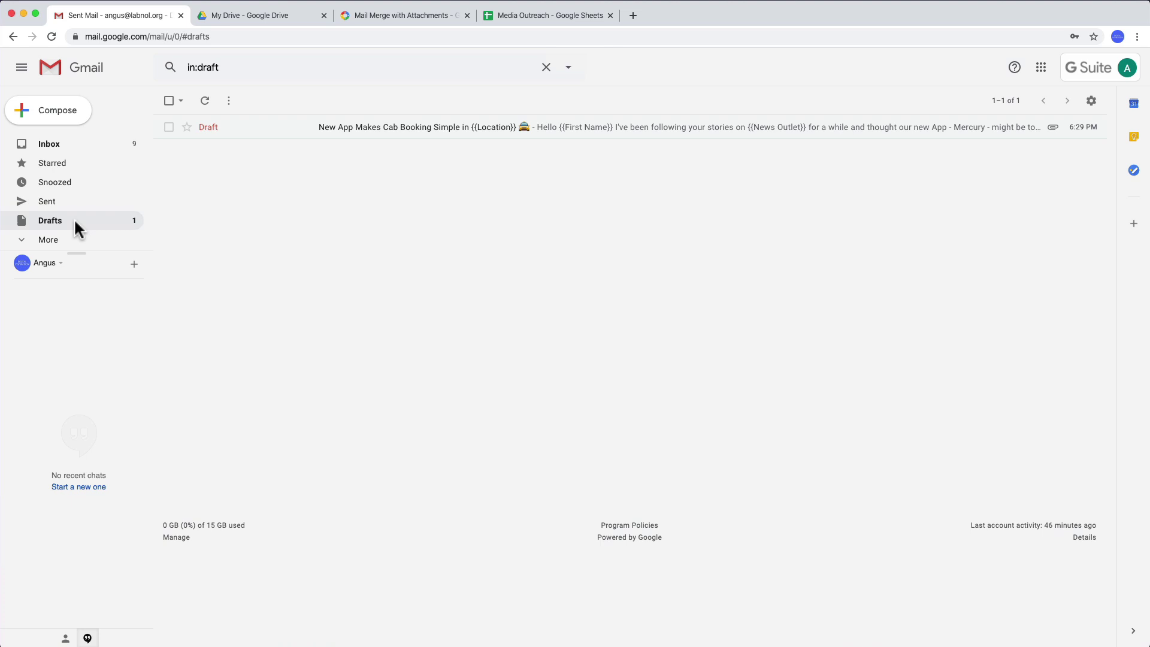
# - Open the cab-booking mail merge template in Gmail's Drafts folder
pyautogui.click(639, 133)
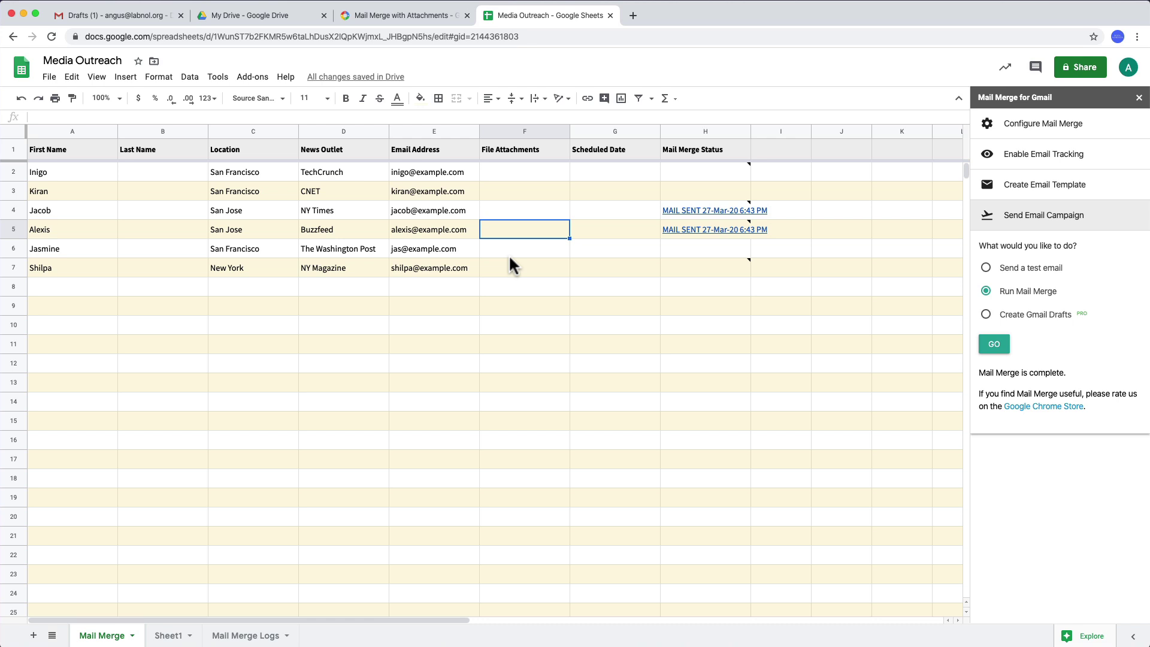
# - For row 6's File Attachments cell, choose Mail Merge with Attachments' Select Files from Computer
pyautogui.click(510, 257)
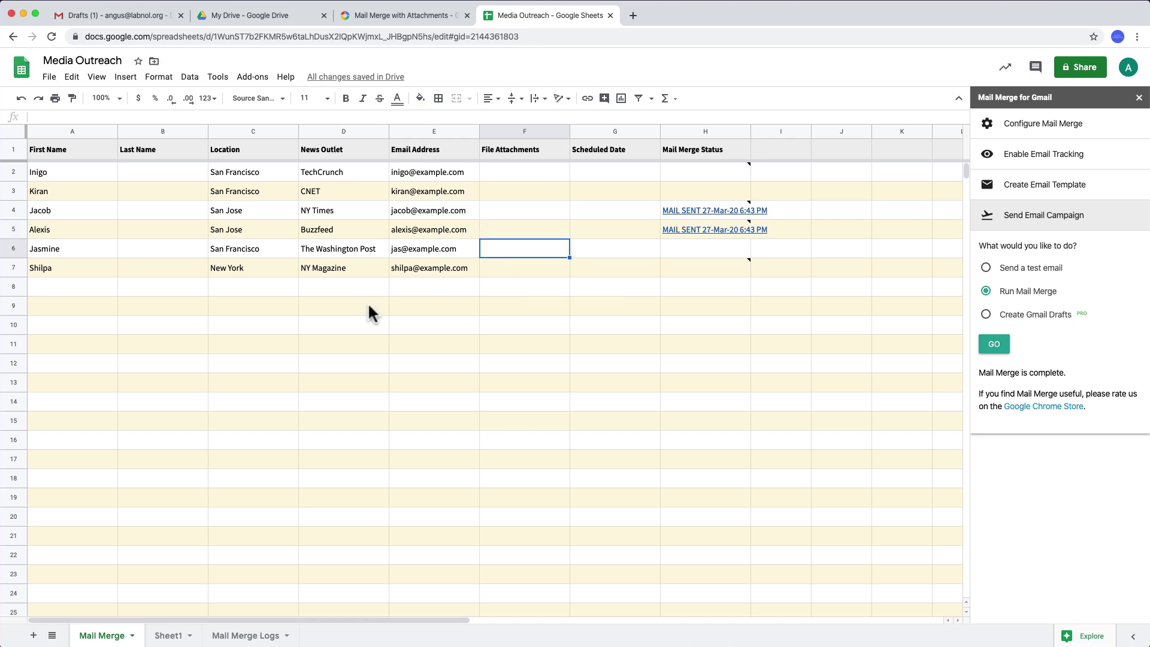
pyautogui.click(254, 79)
pyautogui.moveTo(329, 132)
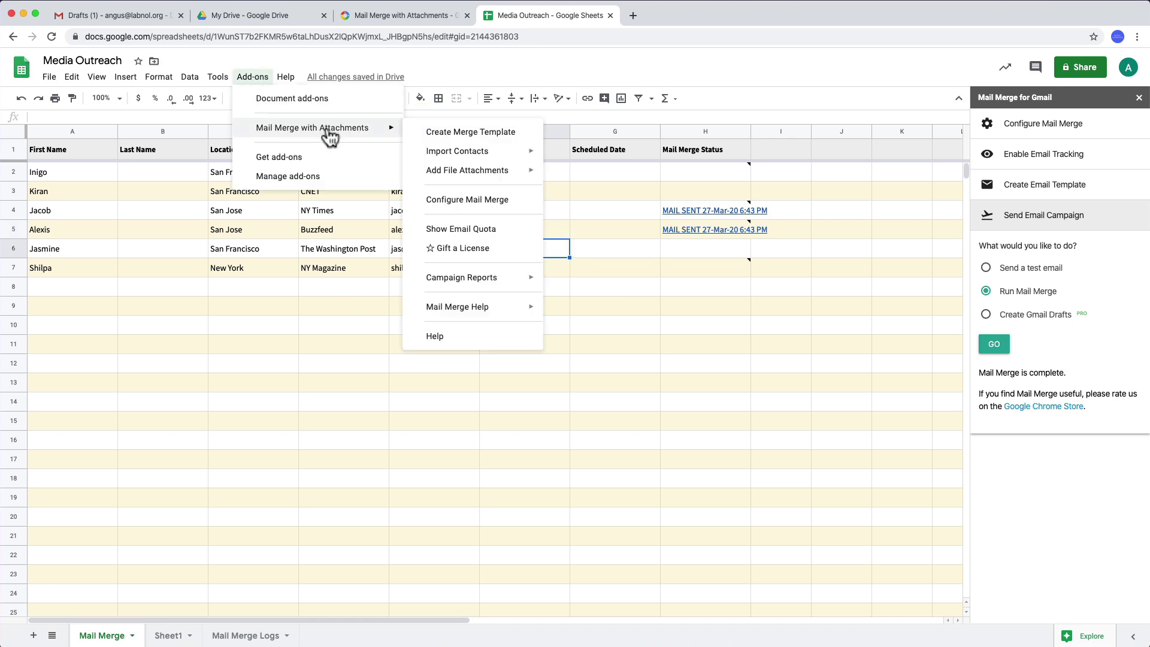
pyautogui.moveTo(481, 173)
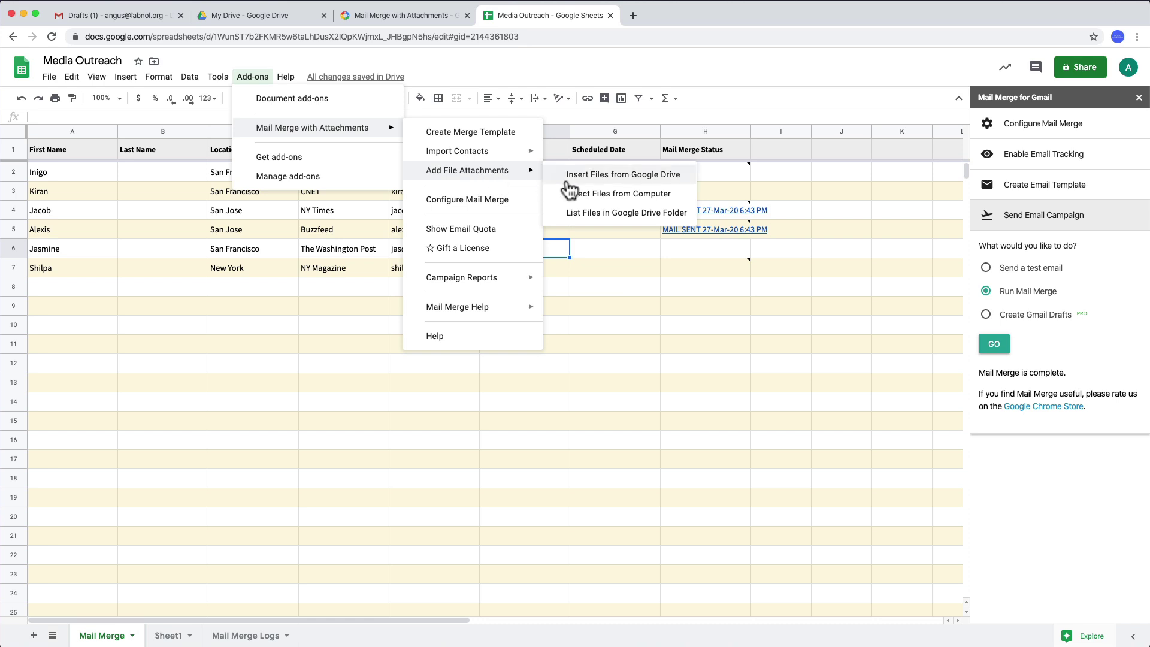
pyautogui.click(589, 207)
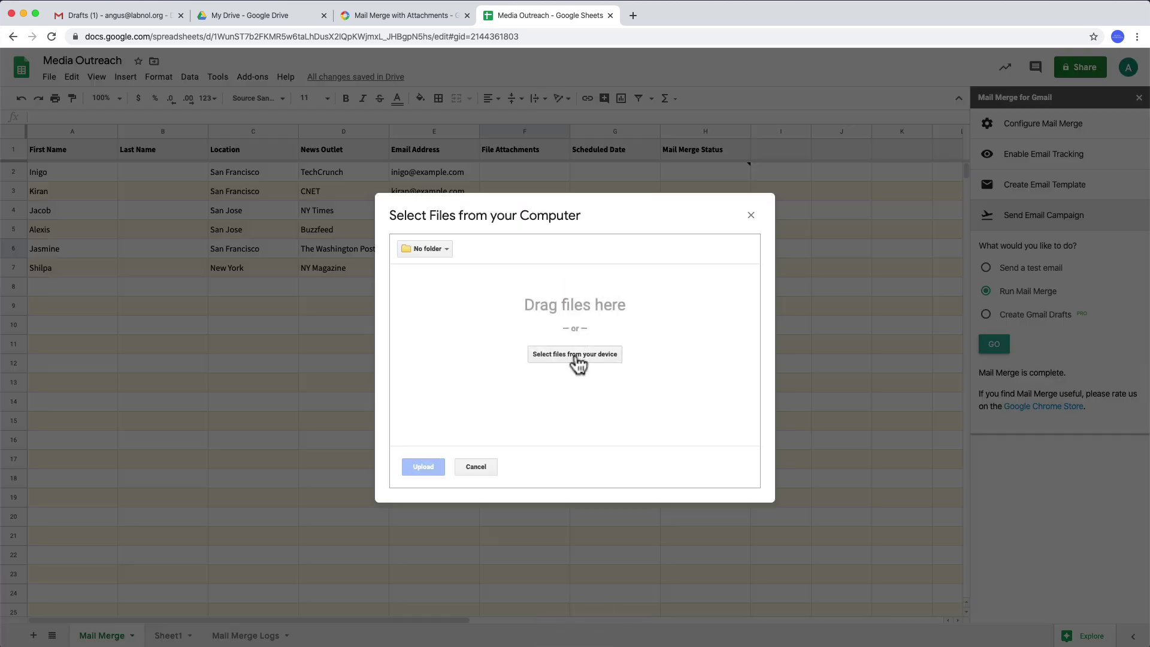
# - Upload 2020-03-23_12-06-58.png and 2020-03-25_14-02-45.png from Screenshots as row 6 attachments
pyautogui.click(577, 357)
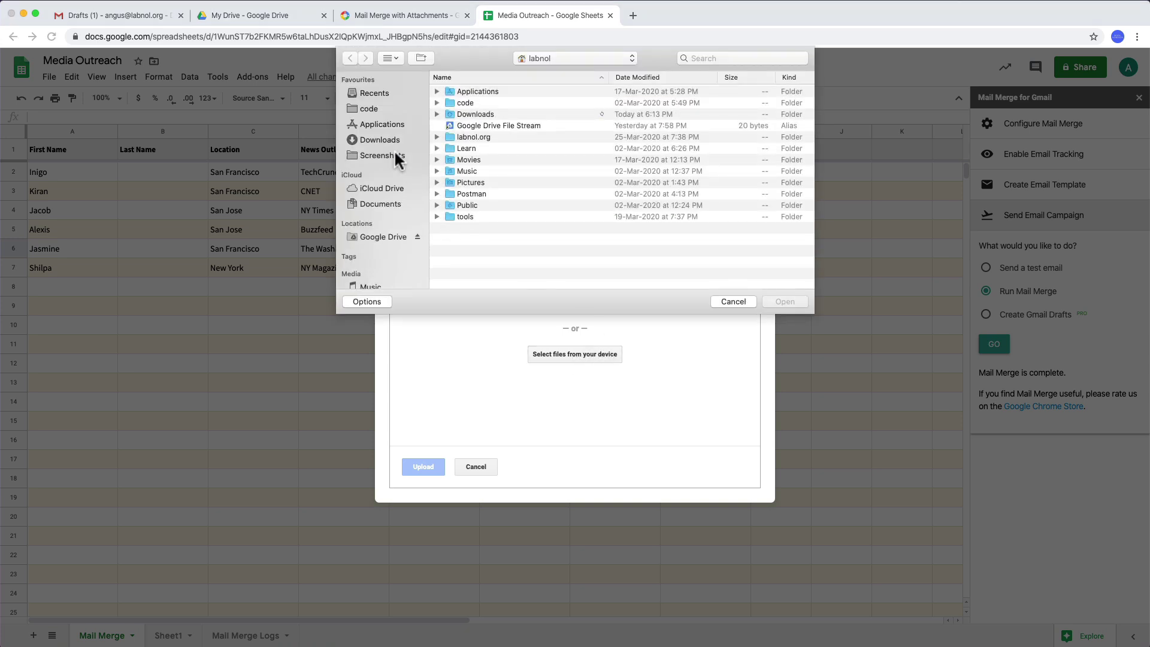
pyautogui.click(390, 155)
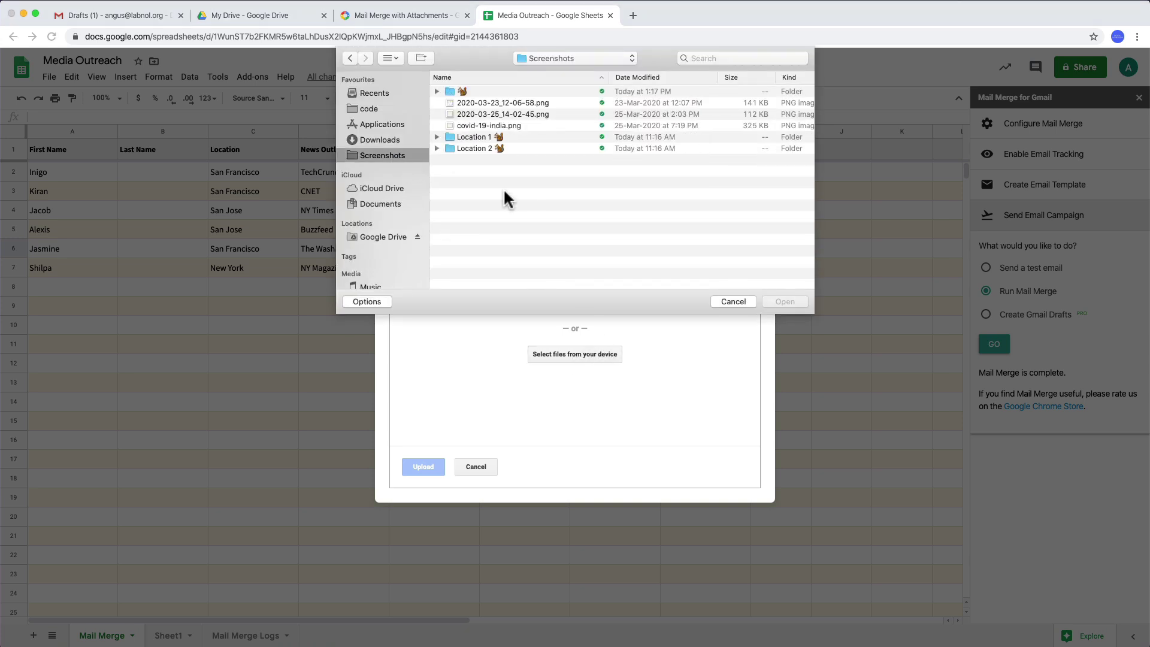
pyautogui.click(524, 105)
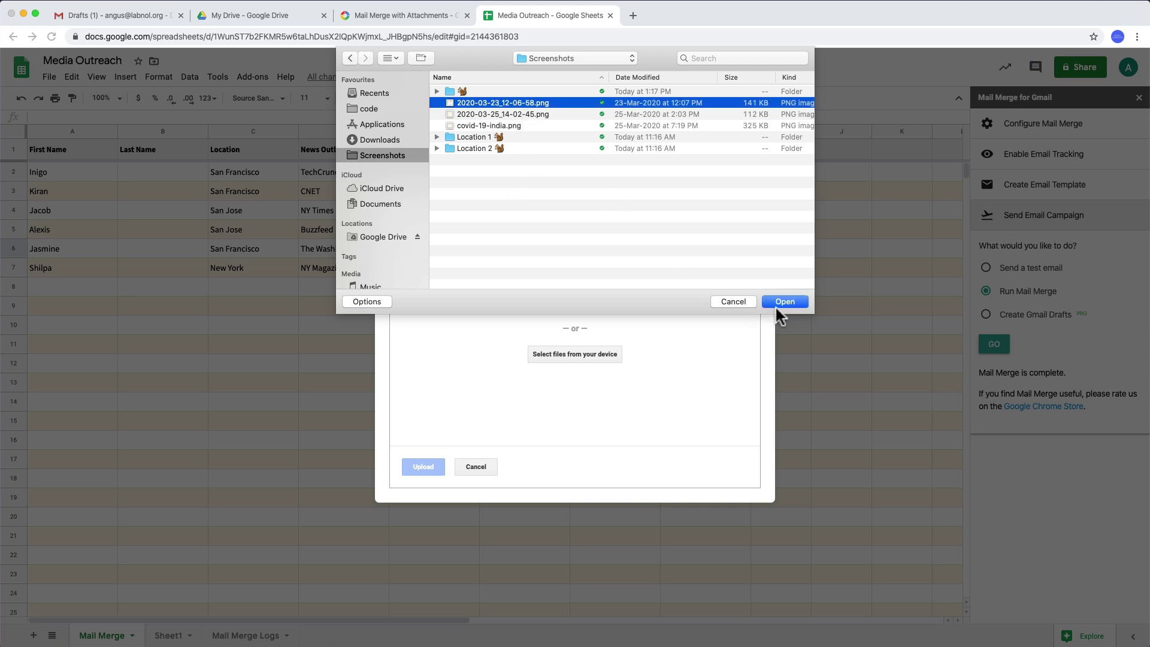
pyautogui.keyDown('super'); pyautogui.click(570, 116); pyautogui.keyUp('super')
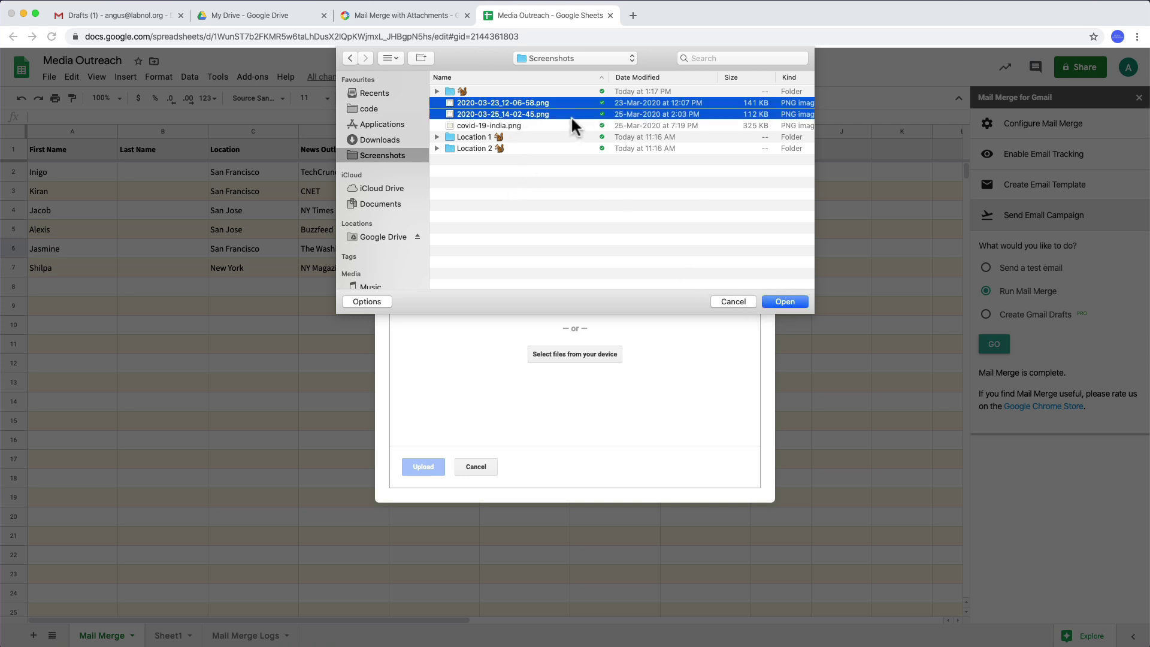
pyautogui.click(778, 303)
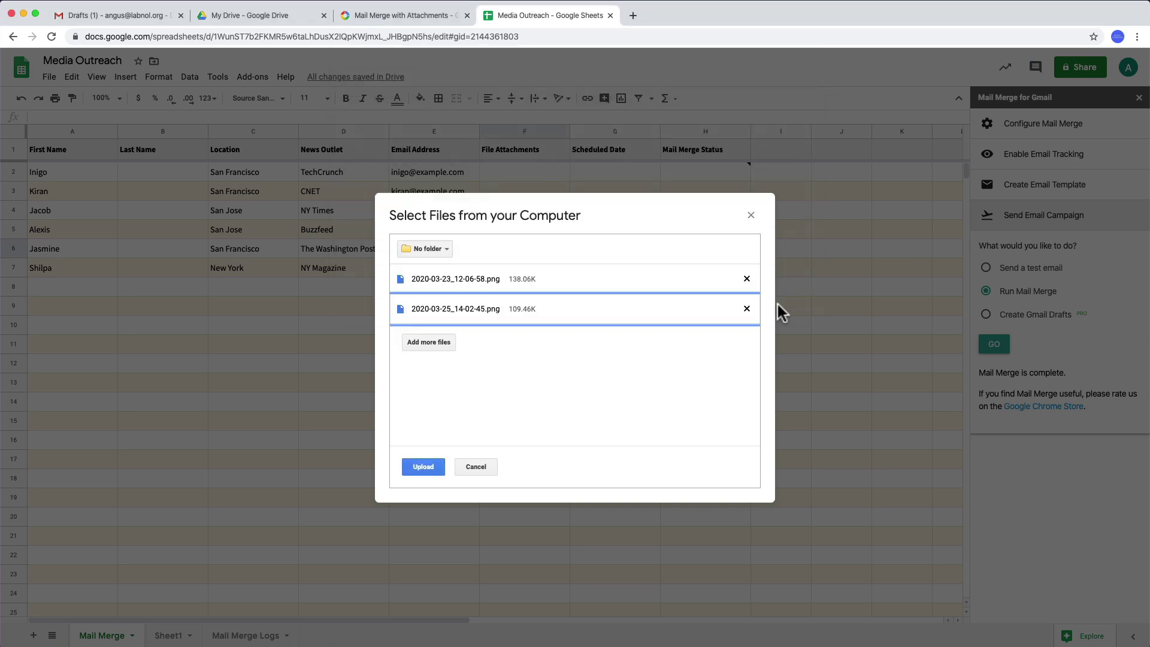
pyautogui.click(425, 468)
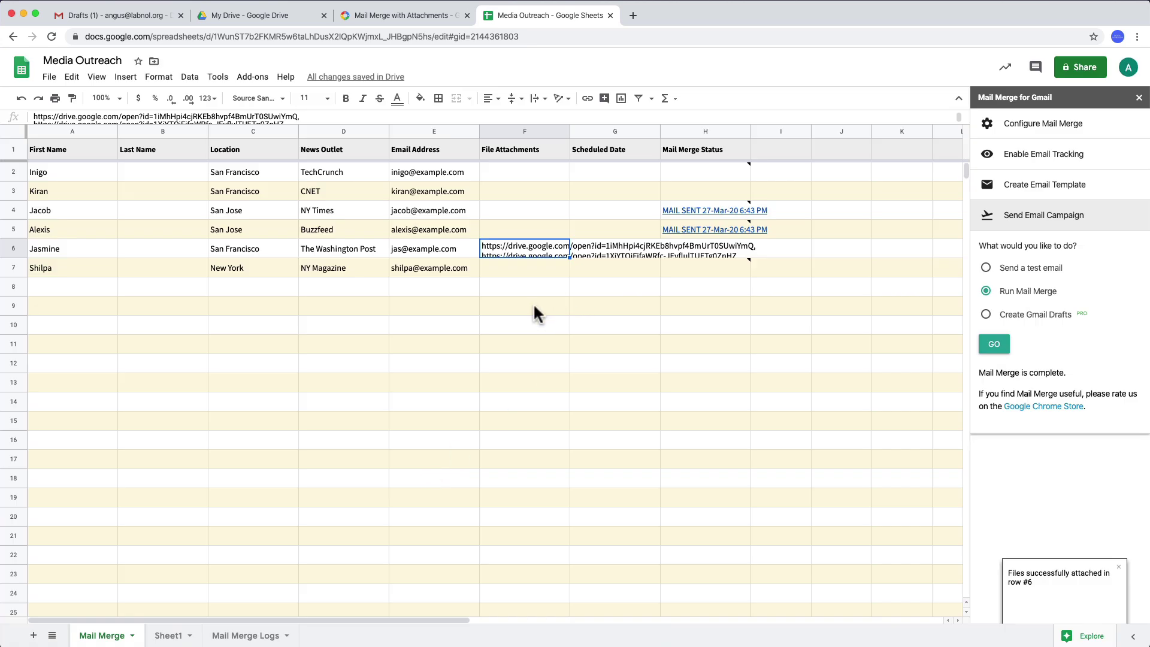
pyautogui.click(537, 307)
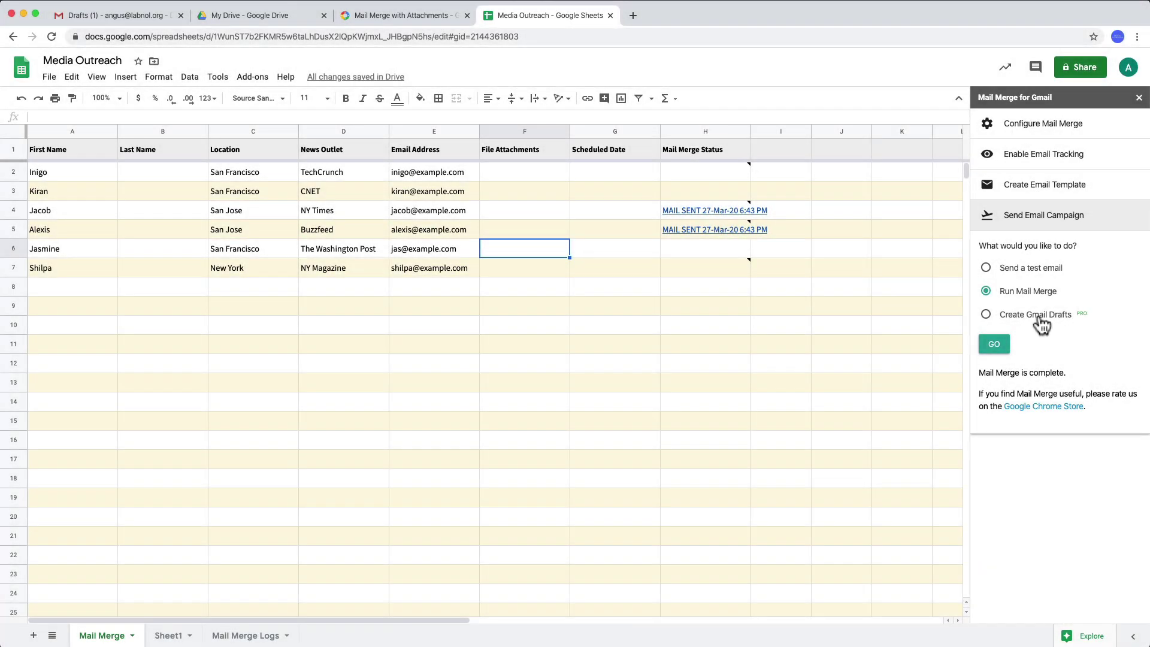
# - Switch the Mail Merge sidebar to Create Gmail Drafts and run it
pyautogui.click(1040, 319)
pyautogui.click(994, 345)
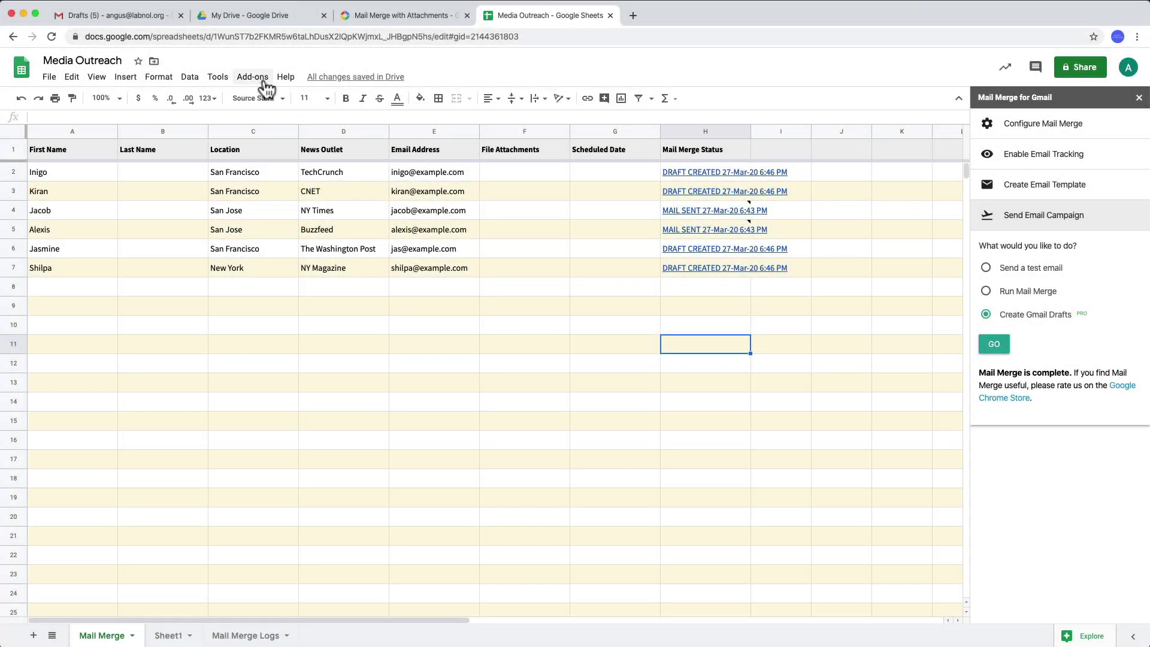
pyautogui.click(252, 76)
pyautogui.moveTo(299, 134)
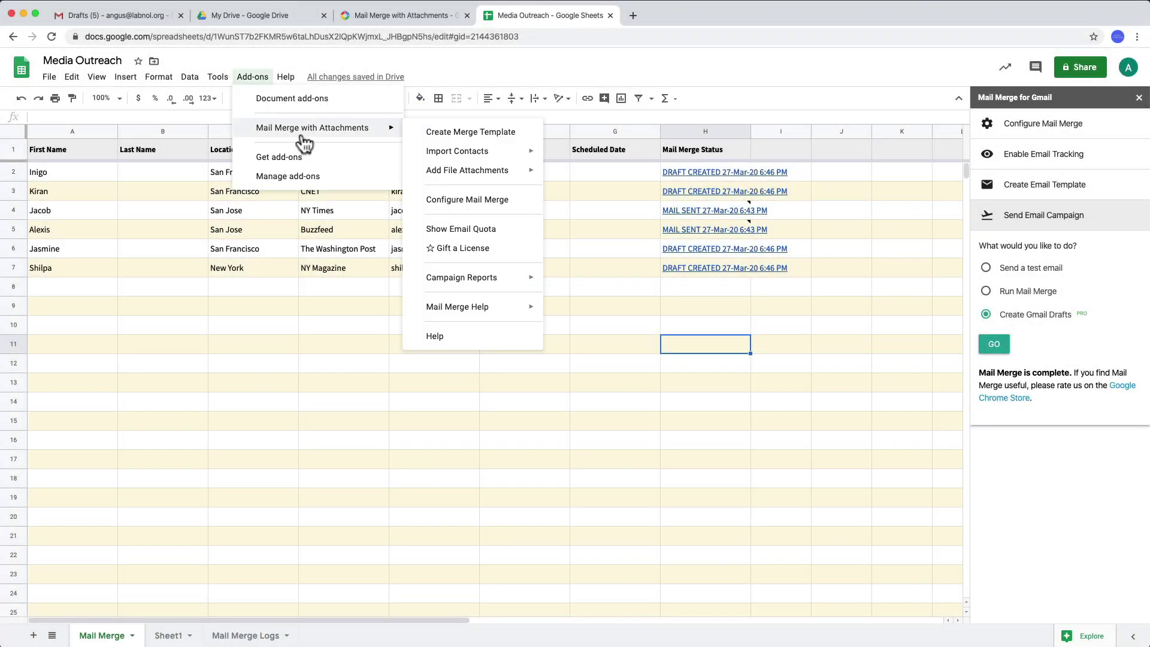
pyautogui.moveTo(495, 280)
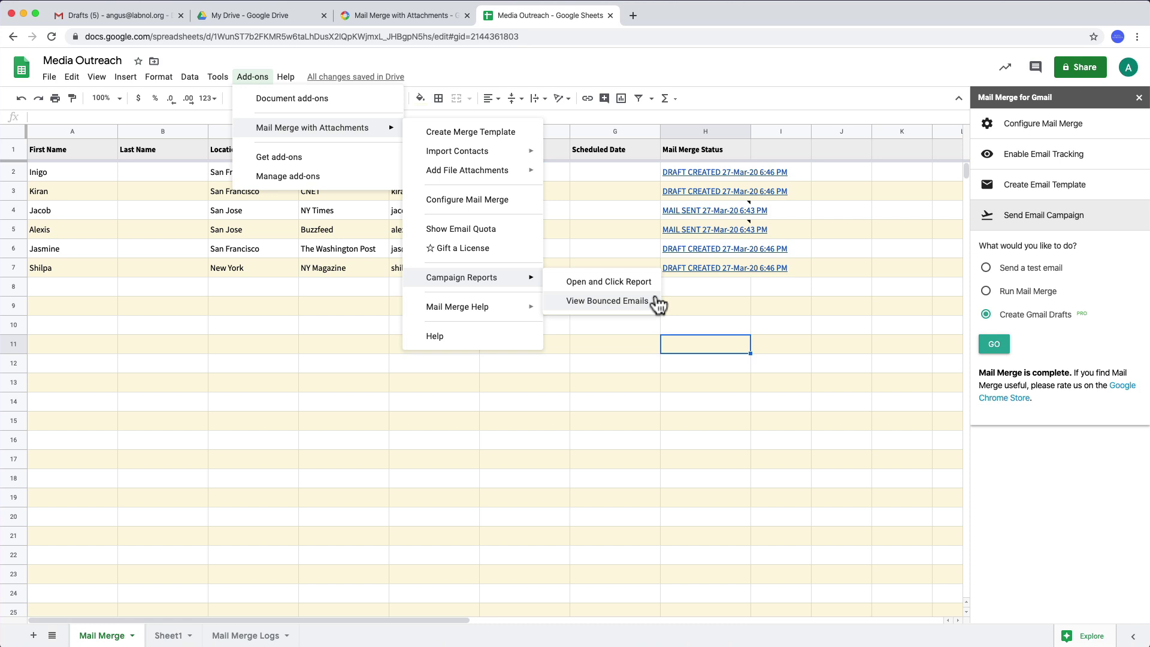
pyautogui.click(595, 421)
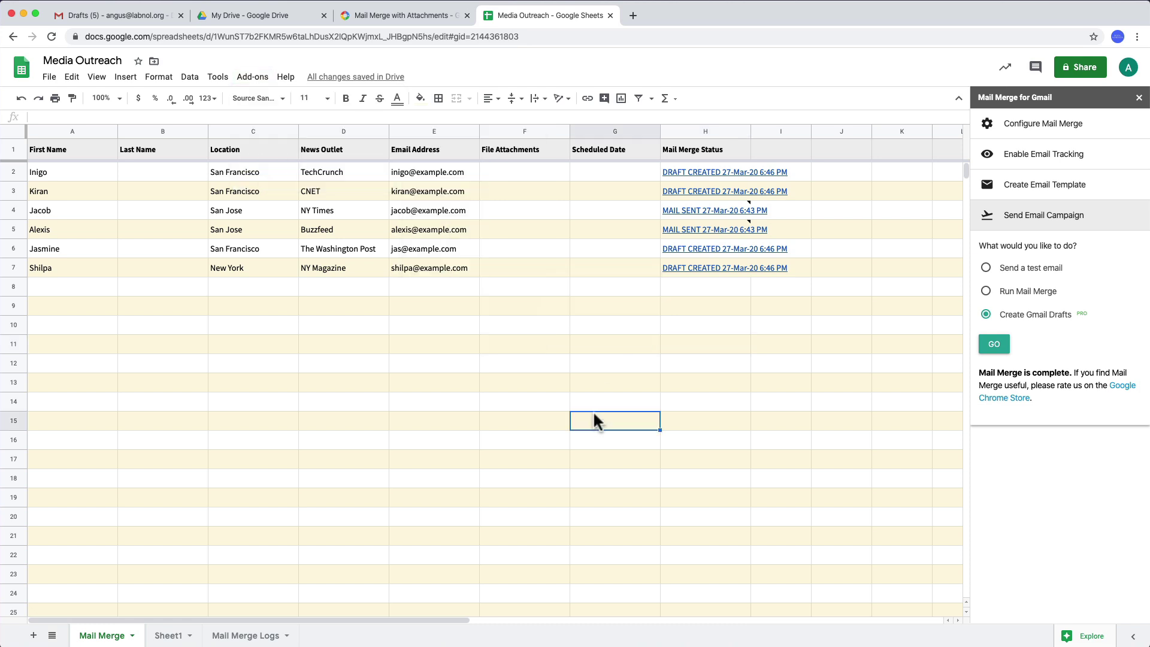